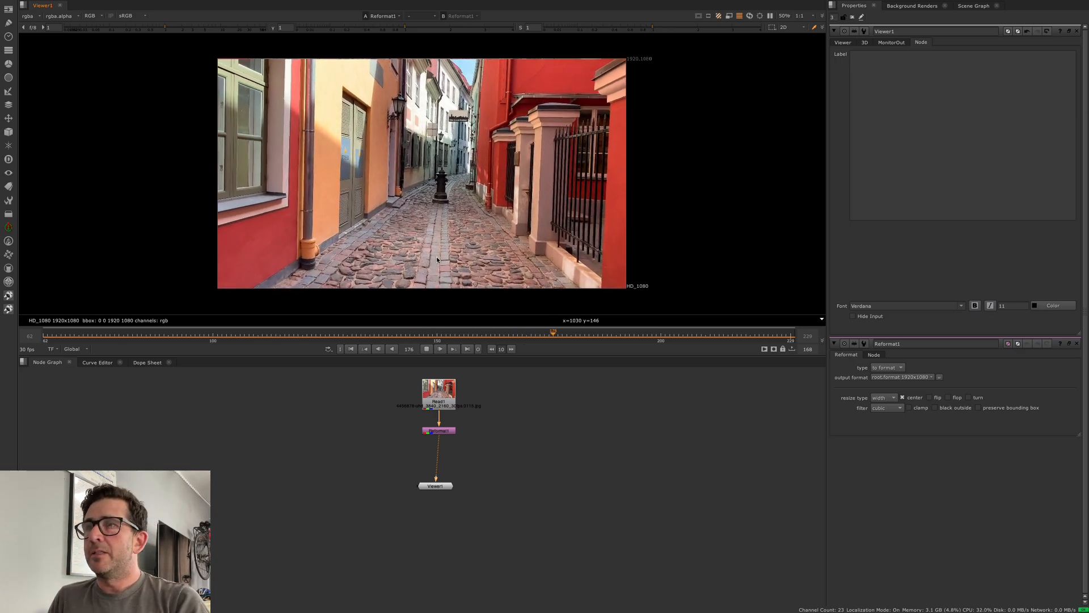
Stop the playback and shift the Read and Reformat nodes upward to free space in the node graph.
click(427, 349)
drag(440, 401, 439, 388)
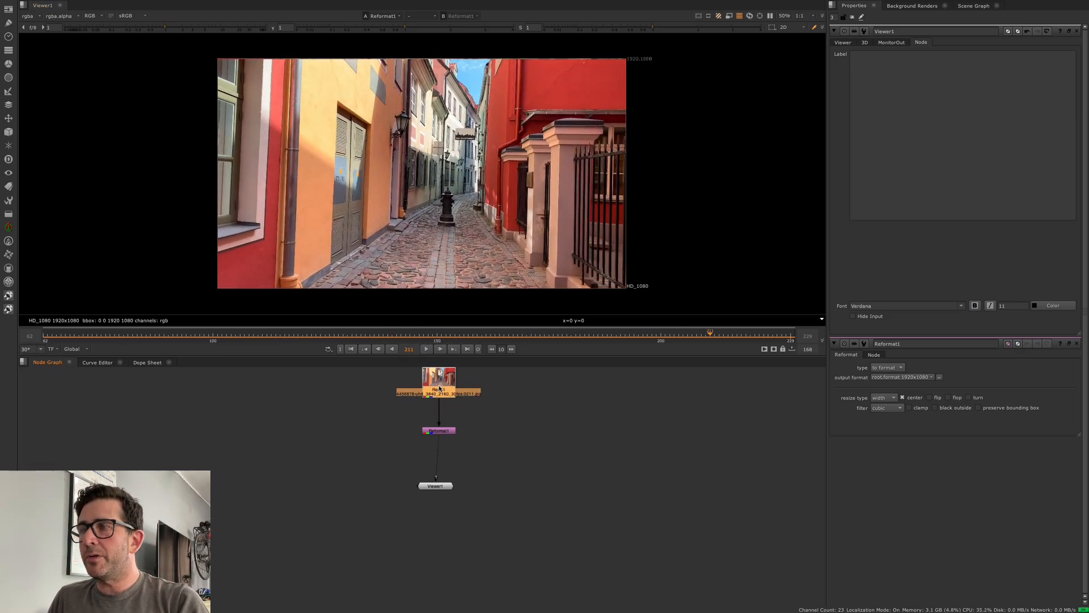
drag(444, 434, 445, 418)
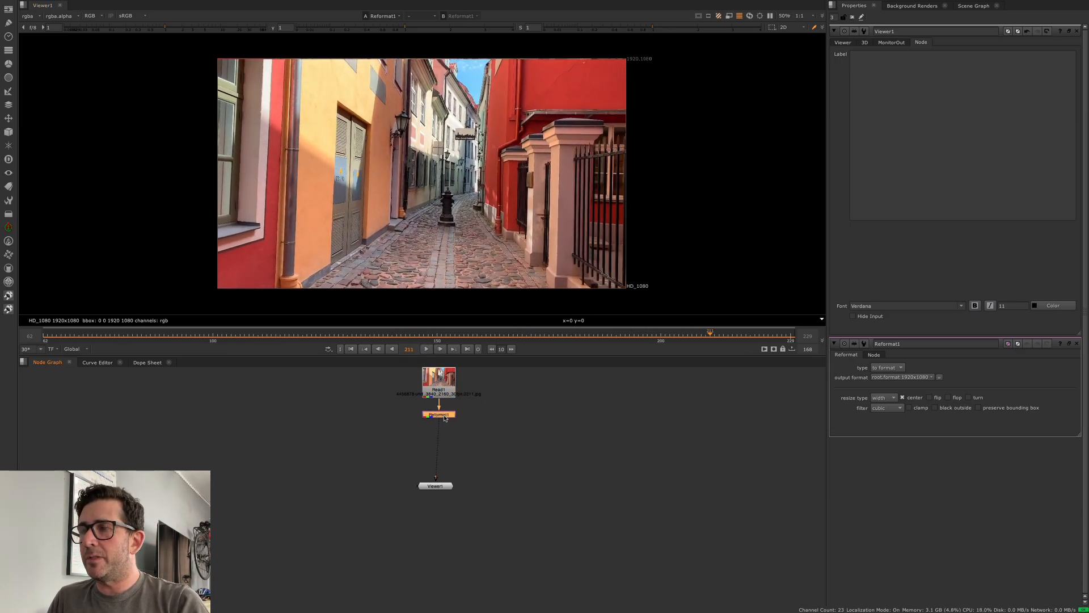
Add a CameraTracker node beside the pipe between the Reformat and Viewer nodes.
click(481, 443)
key(Tab)
text(c)
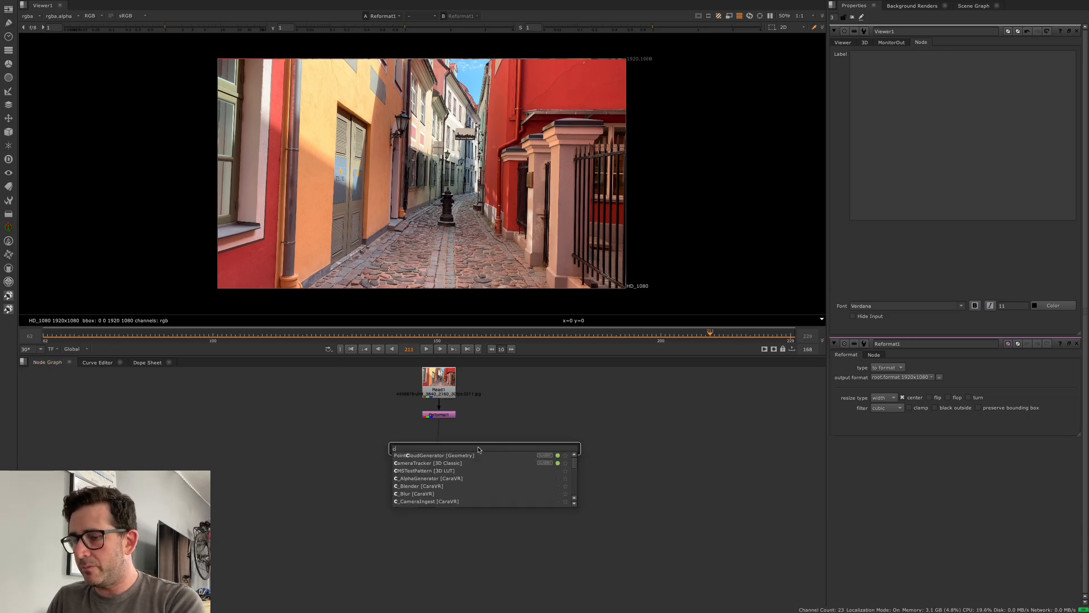
text(amera)
key(Down)
key(Down)
key(Down)
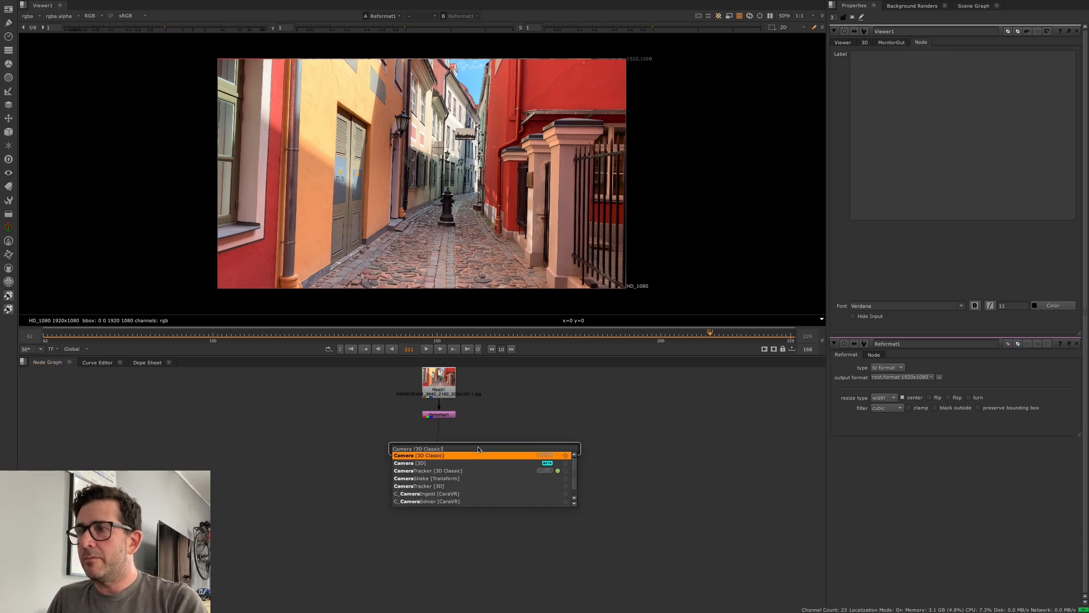
key(Return)
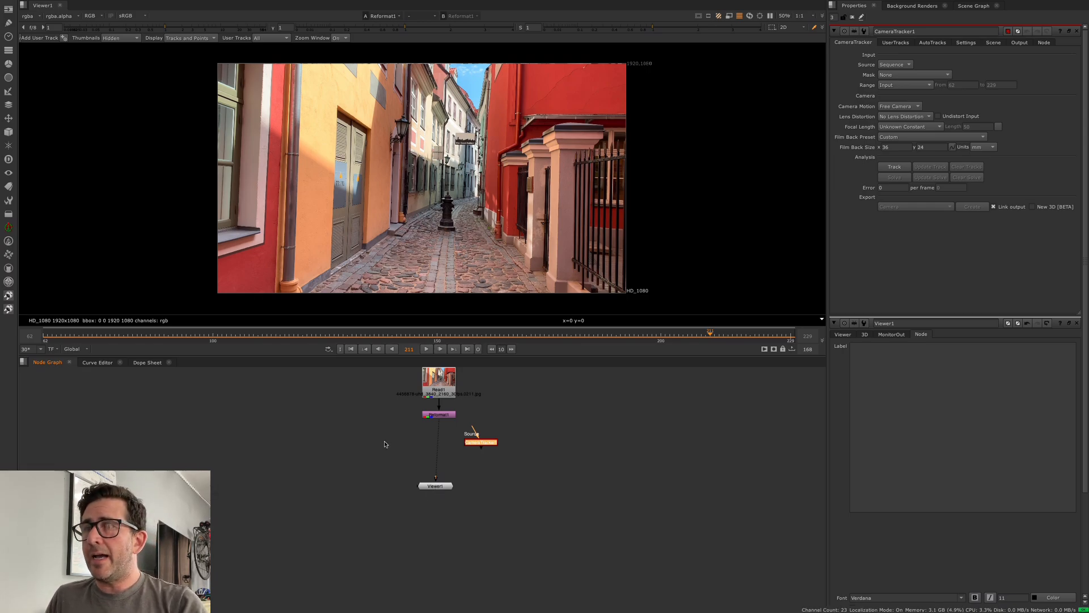
Align the Viewer node directly beneath Reformat and enable Hide Input on it so its connection line is hidden.
drag(437, 491, 440, 496)
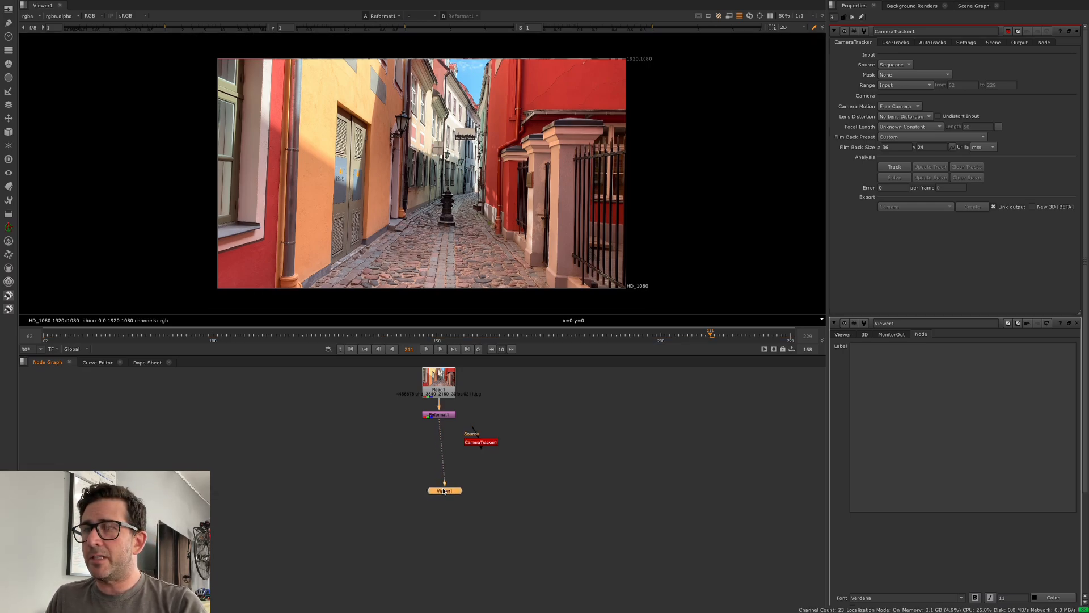
double_click(443, 492)
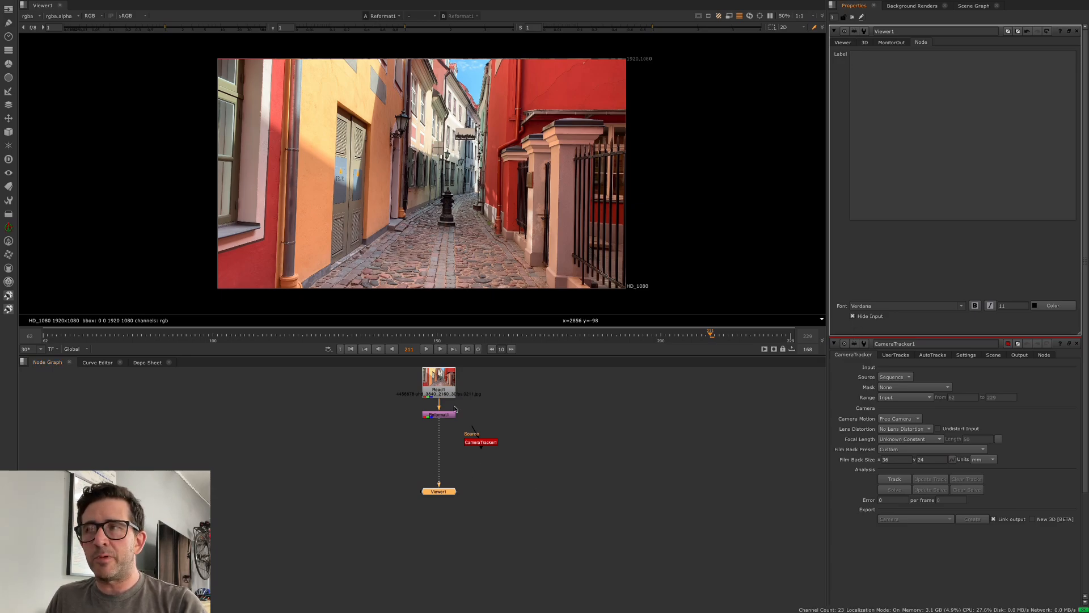
click(498, 503)
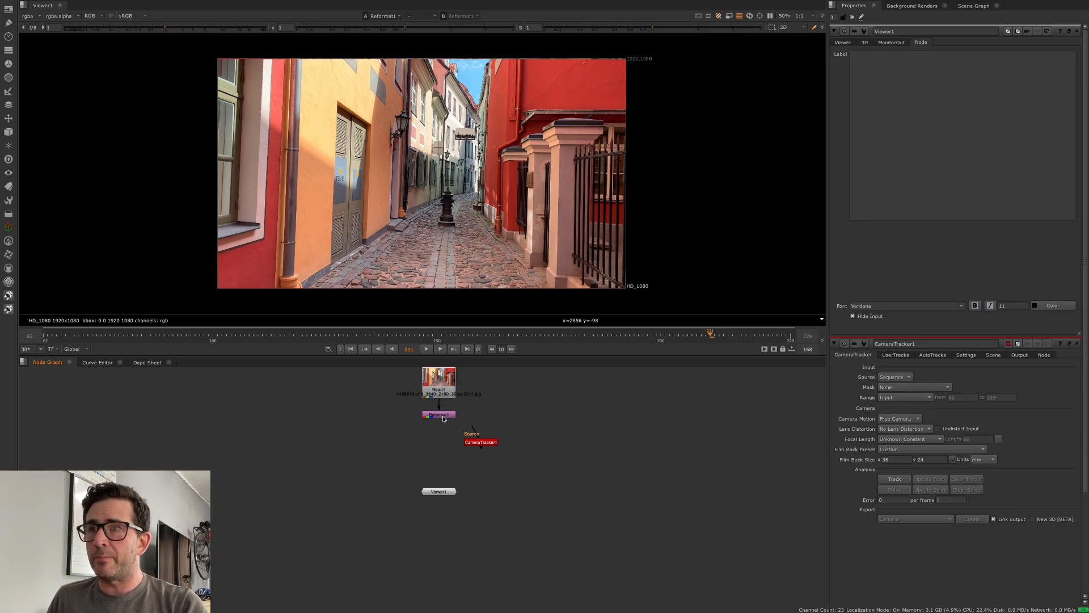
click(441, 492)
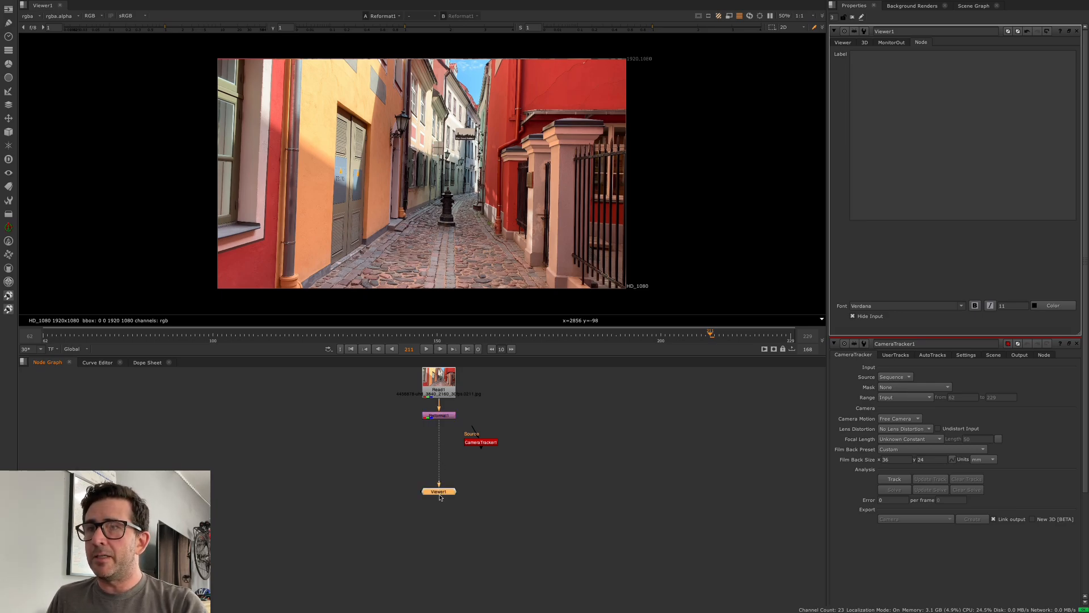
click(508, 500)
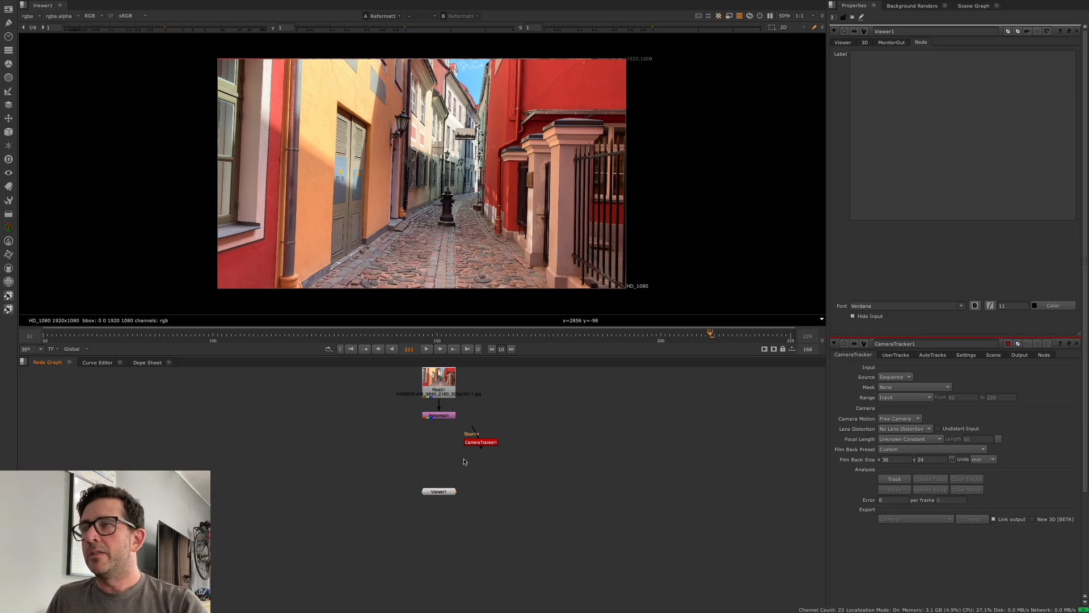
Place the CameraTracker under Reformat with Reformat as its source, view its output and bring up its properties.
drag(479, 444, 445, 456)
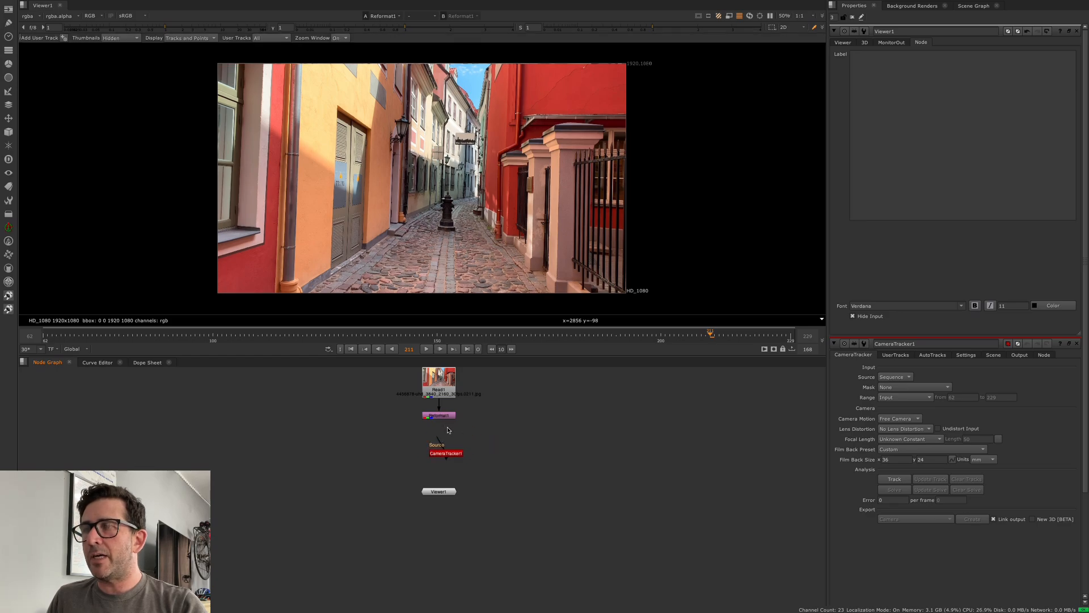
key(1)
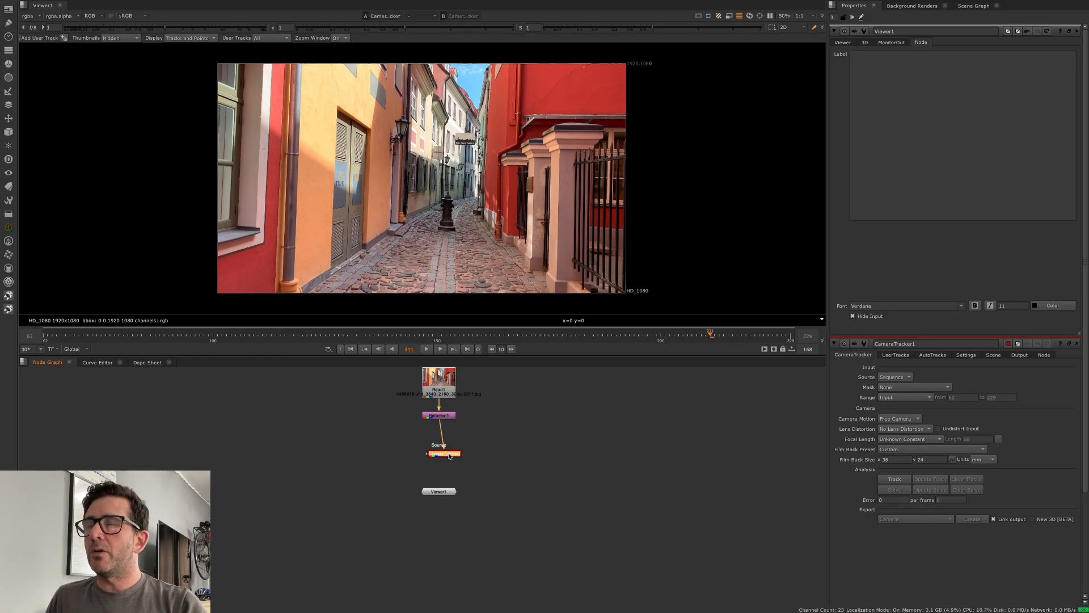
double_click(448, 455)
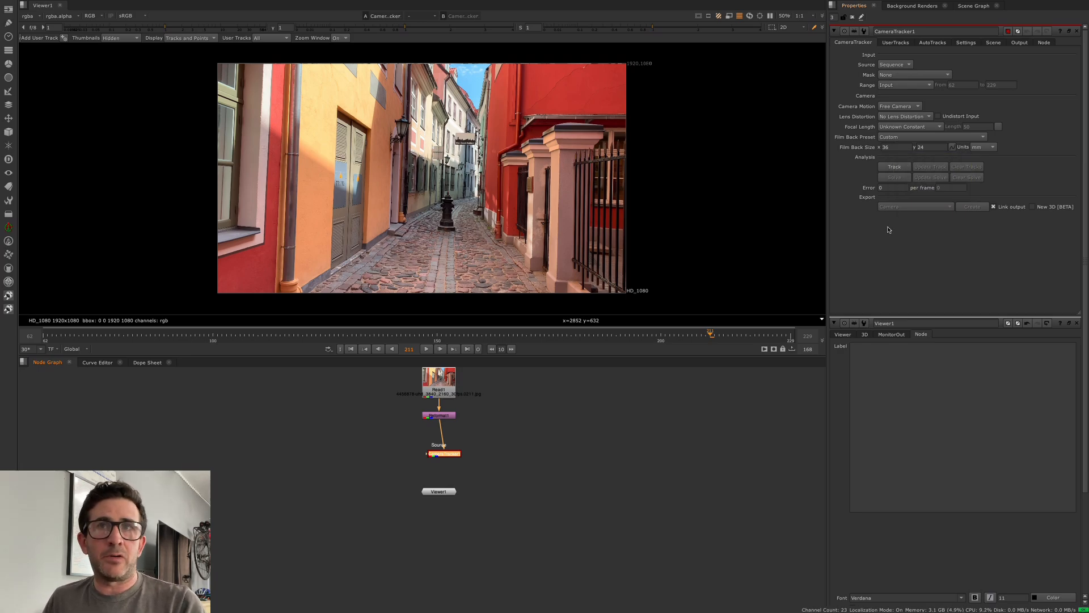
Enable Refine Feature Locations in the CameraTracker settings and preview the features on the footage.
click(966, 43)
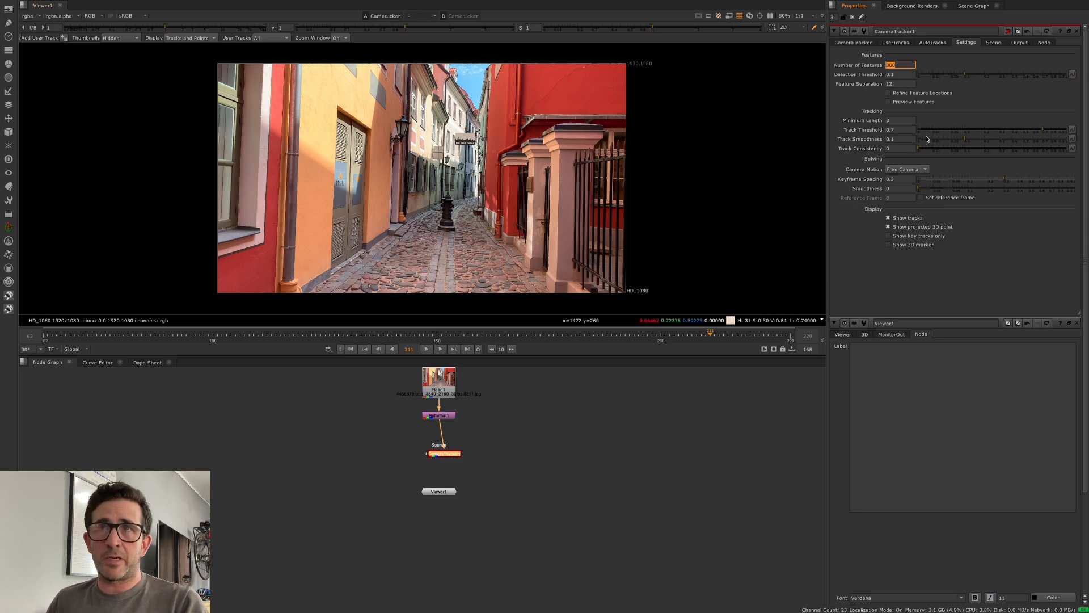
click(890, 102)
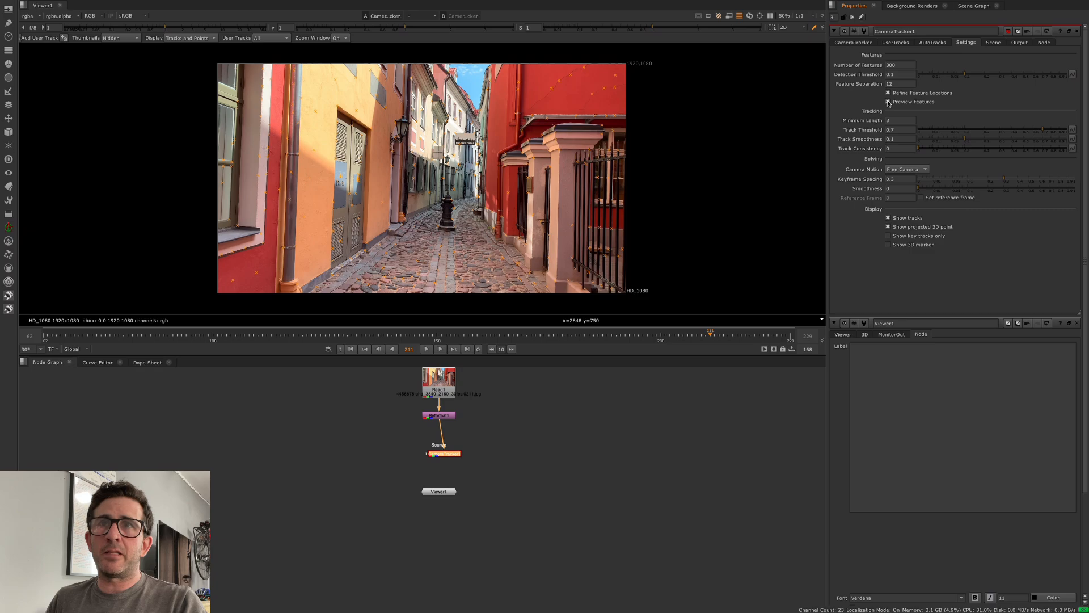
Track the whole image sequence with the CameraTracker and solve the camera.
click(855, 42)
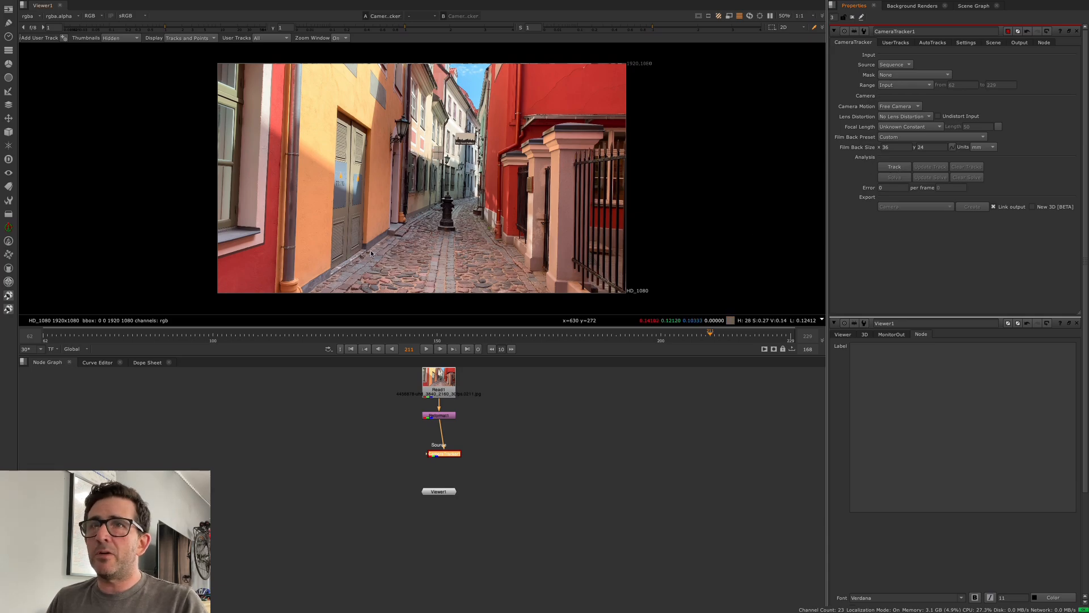
click(892, 167)
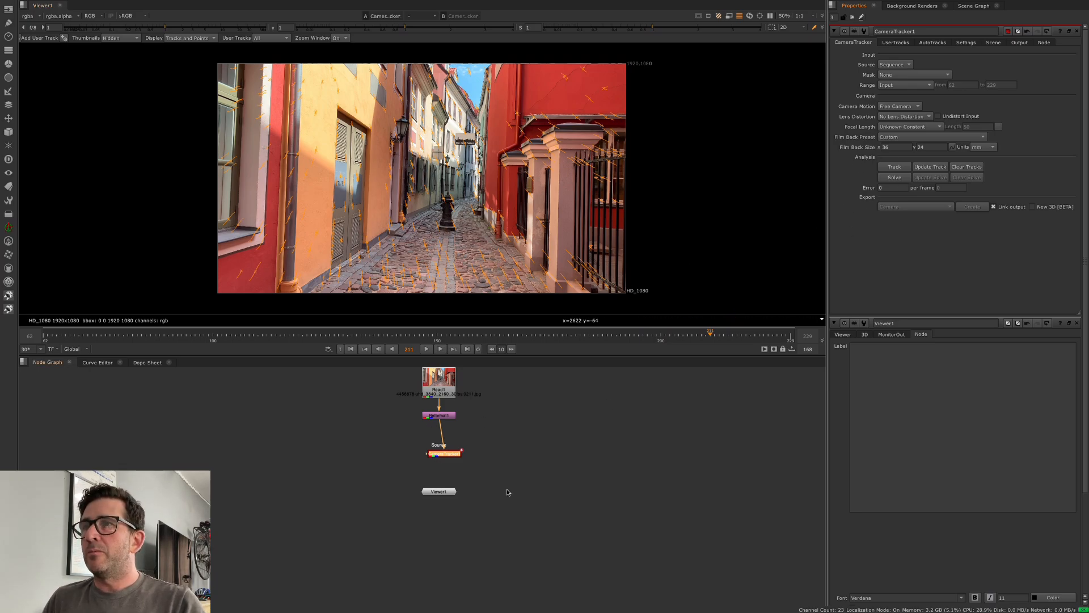
click(901, 178)
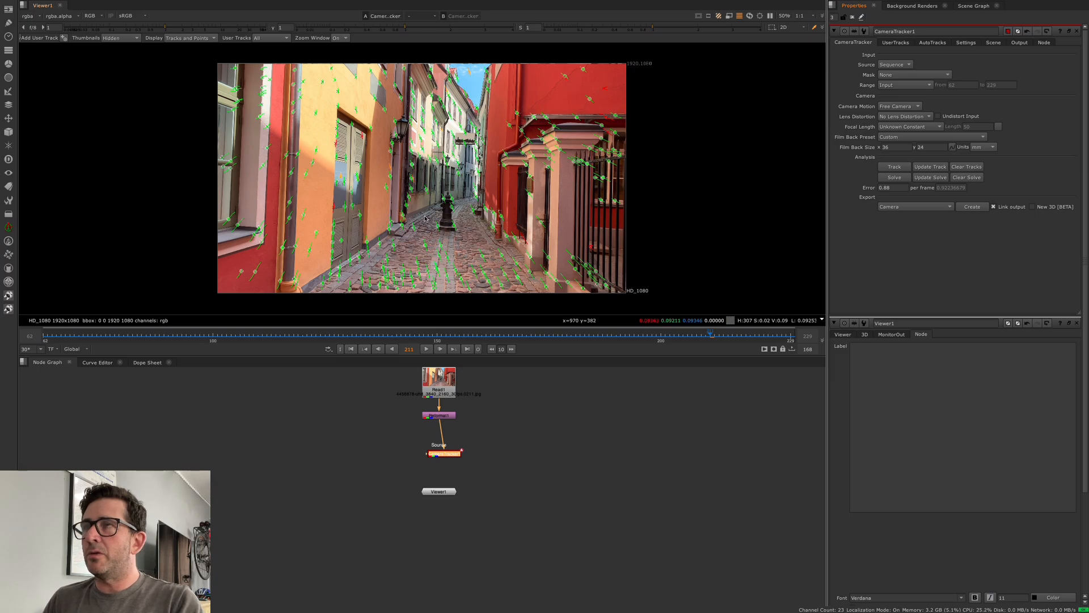
Inspect the solved tracks over the footage, display points only, and return the display to Tracks and Points.
mouse_move(415, 229)
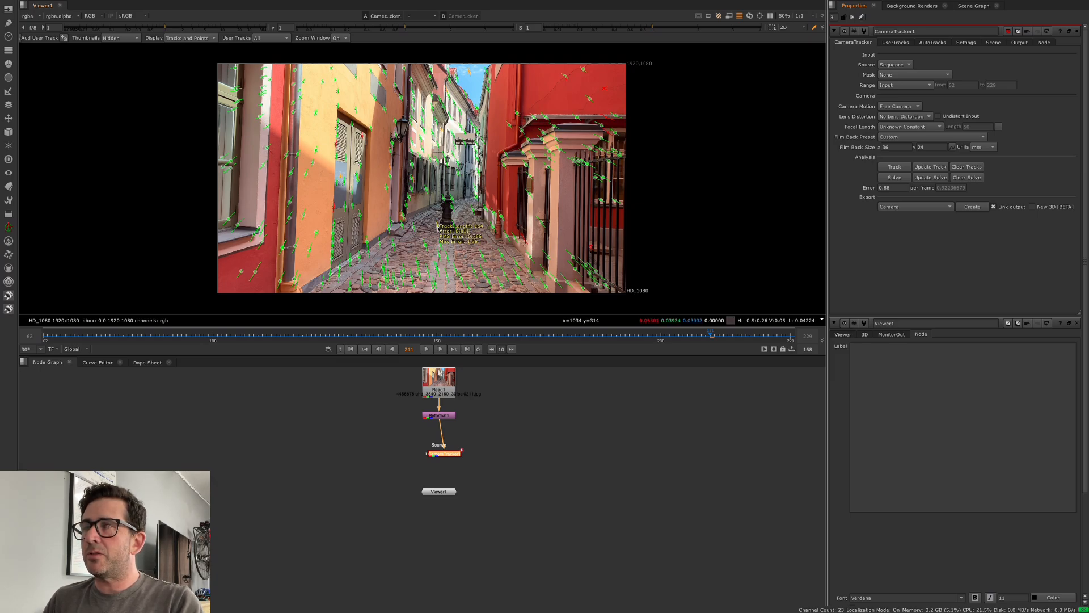
mouse_move(443, 198)
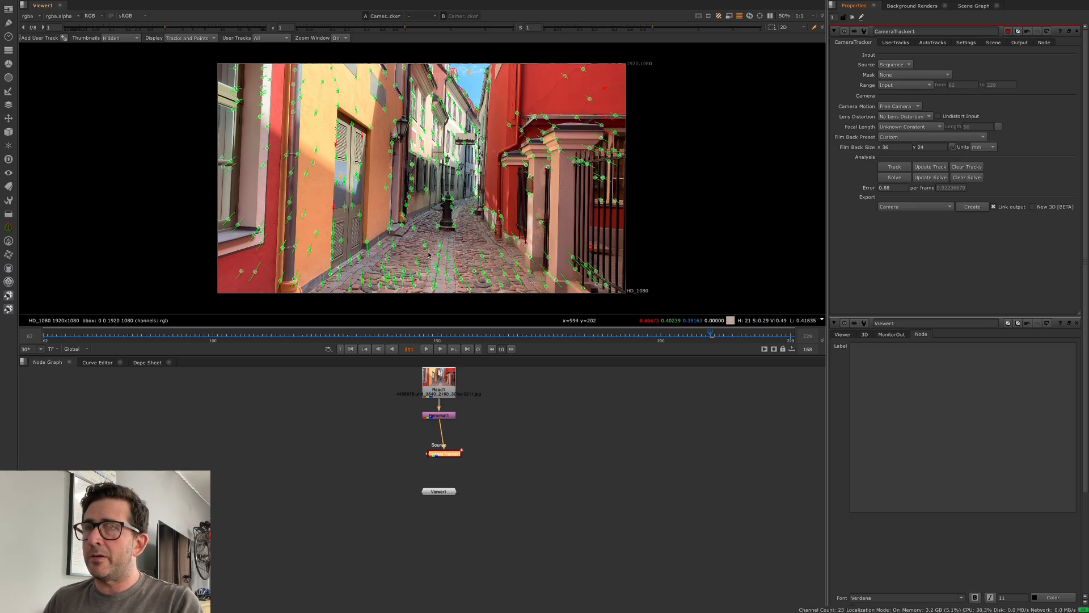
mouse_move(426, 246)
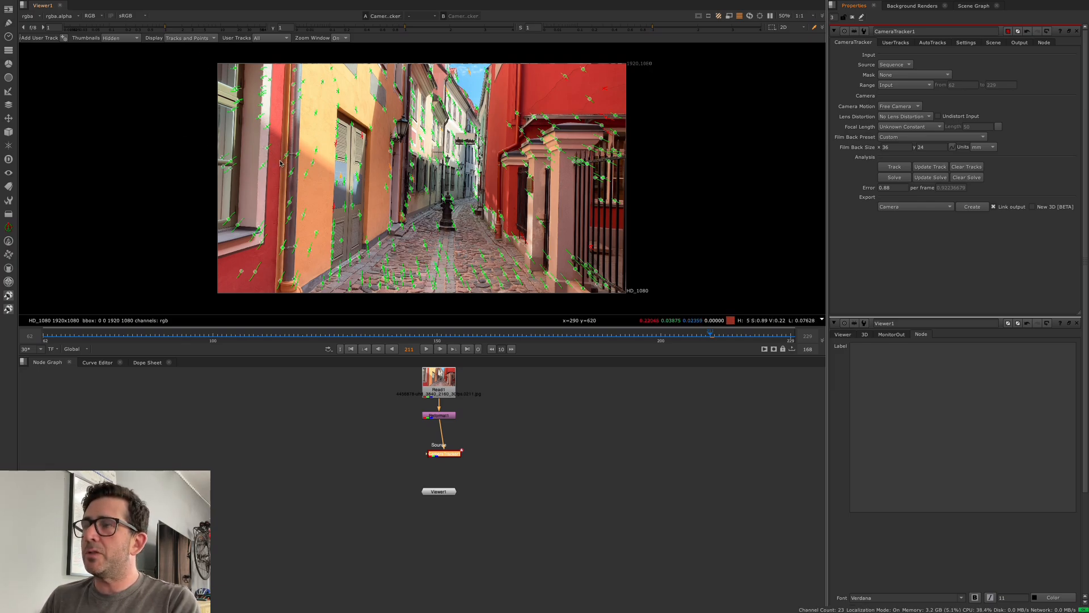
click(193, 37)
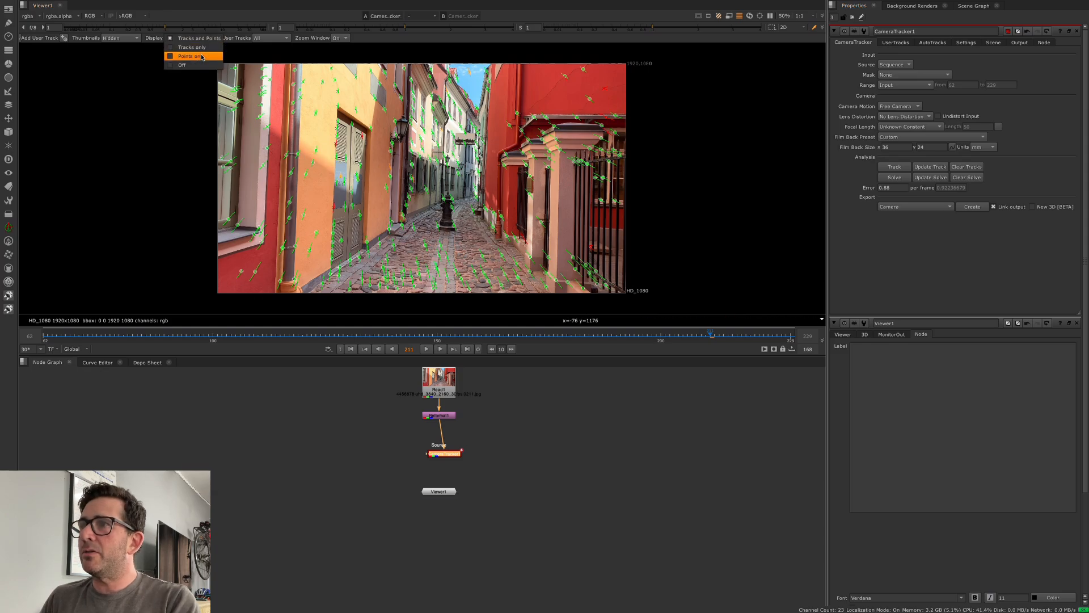
click(196, 51)
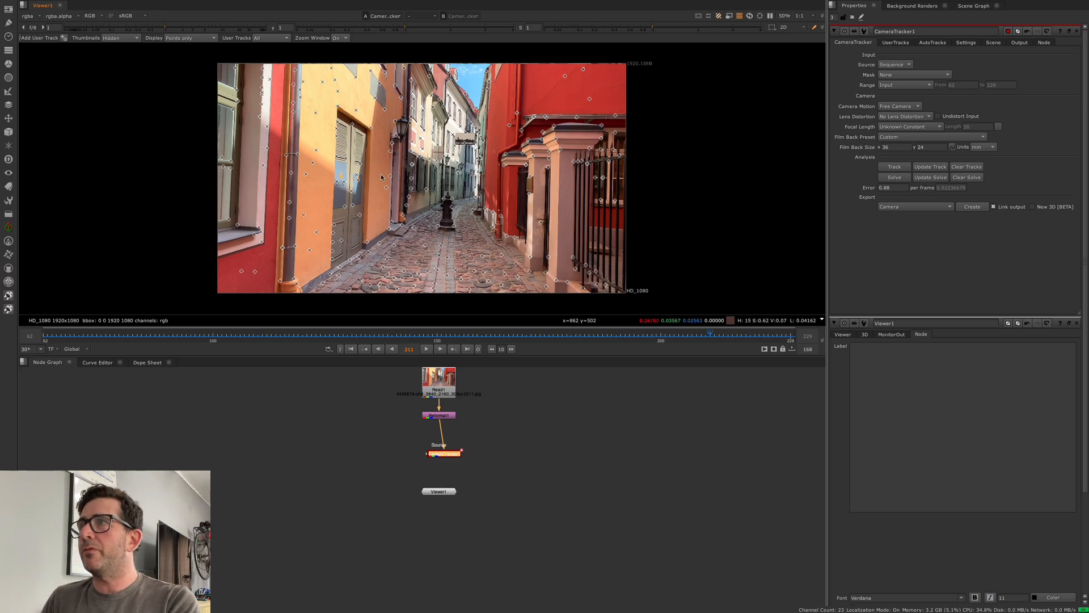
click(186, 38)
click(187, 24)
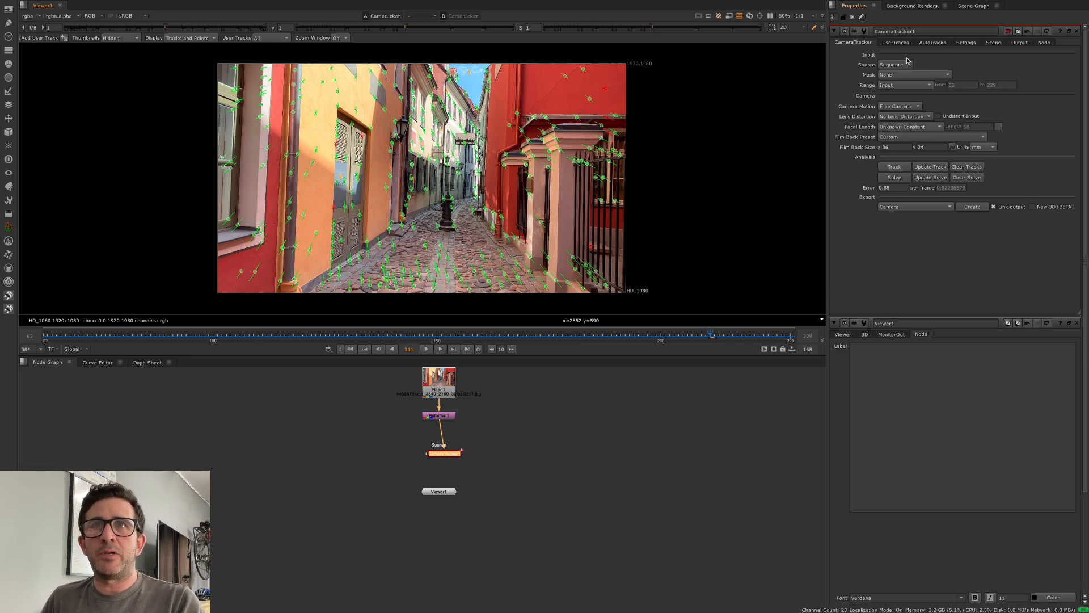
Set the auto-track Max Track Error to 1.5 and the Max Error to 2.5.
click(934, 43)
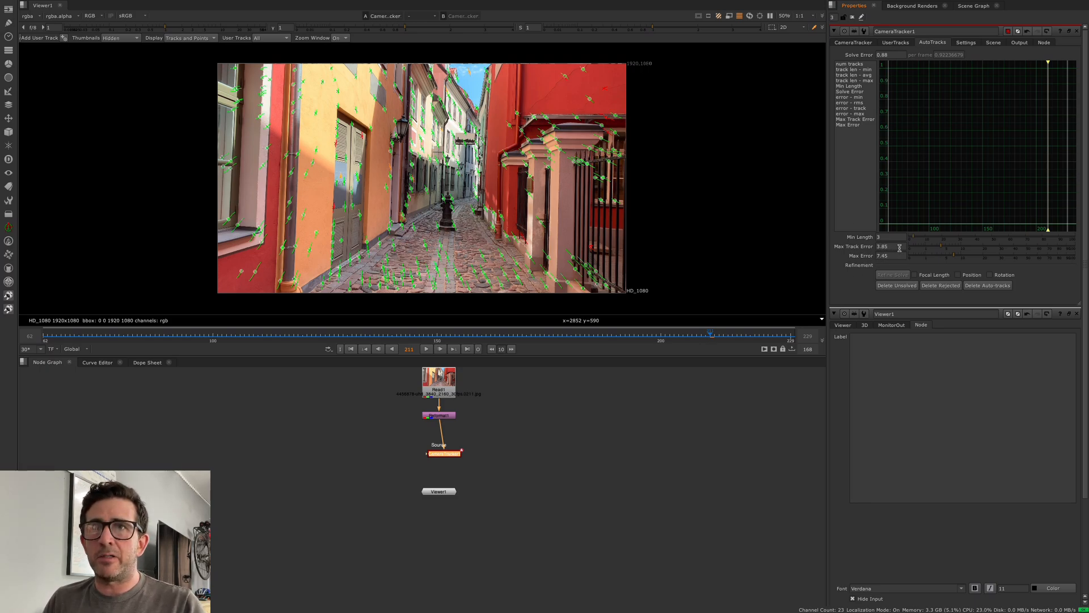
drag(899, 248, 876, 249)
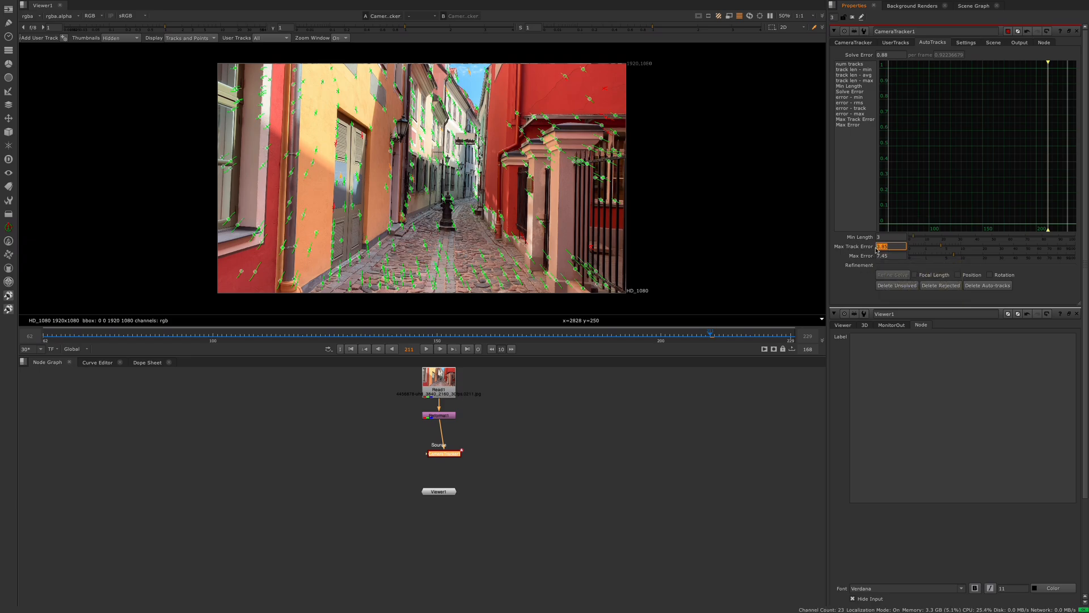
text(1.5)
key(Return)
click(893, 257)
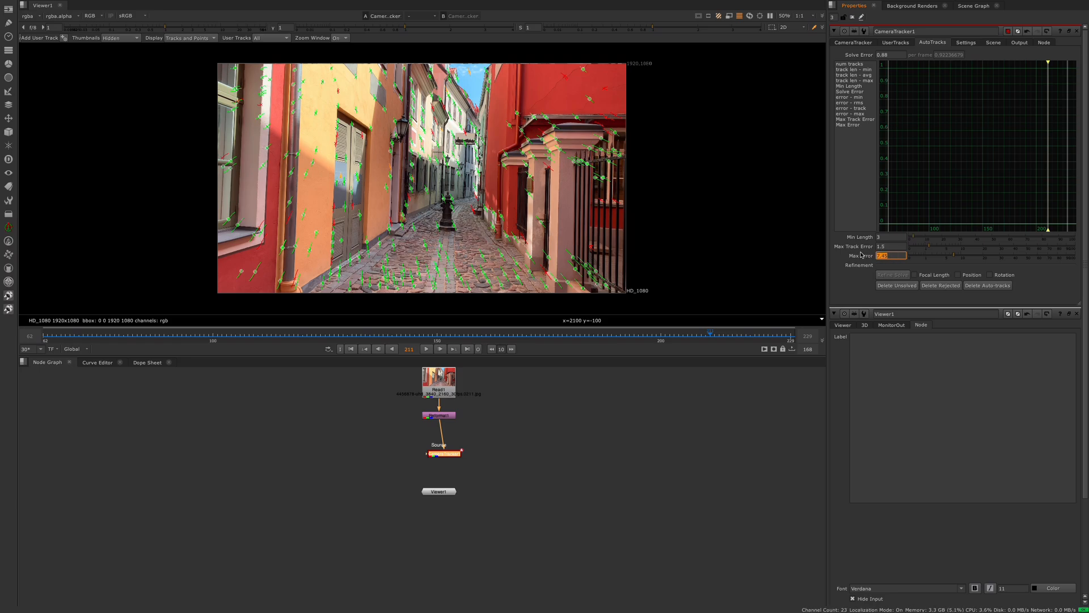
text(2)
key(Return)
Permanently delete the unsolved tracks and the rejected tracks from the CameraTracker.
click(896, 286)
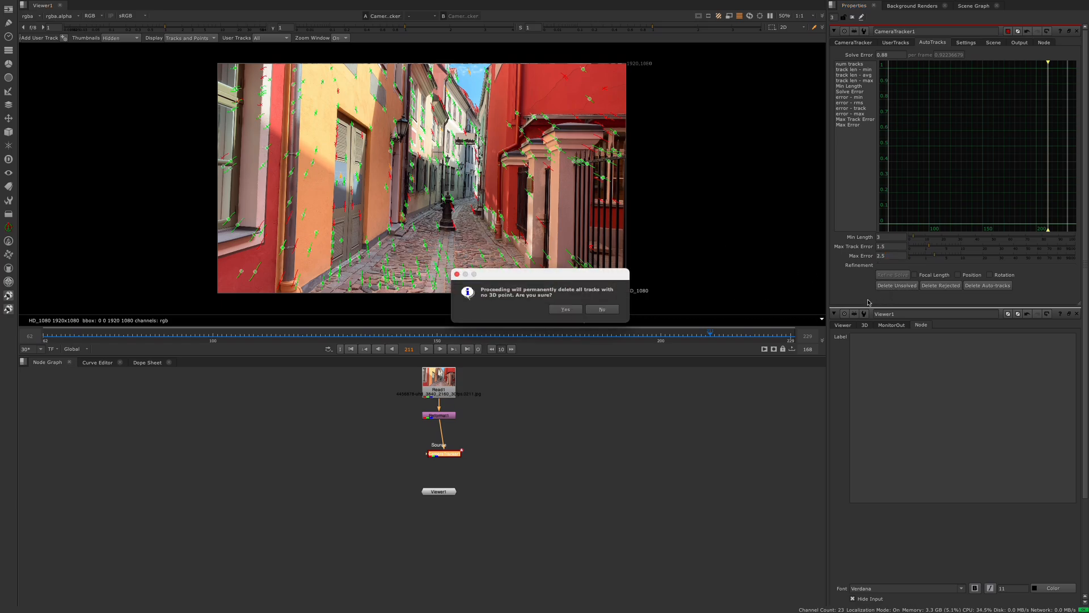
click(569, 310)
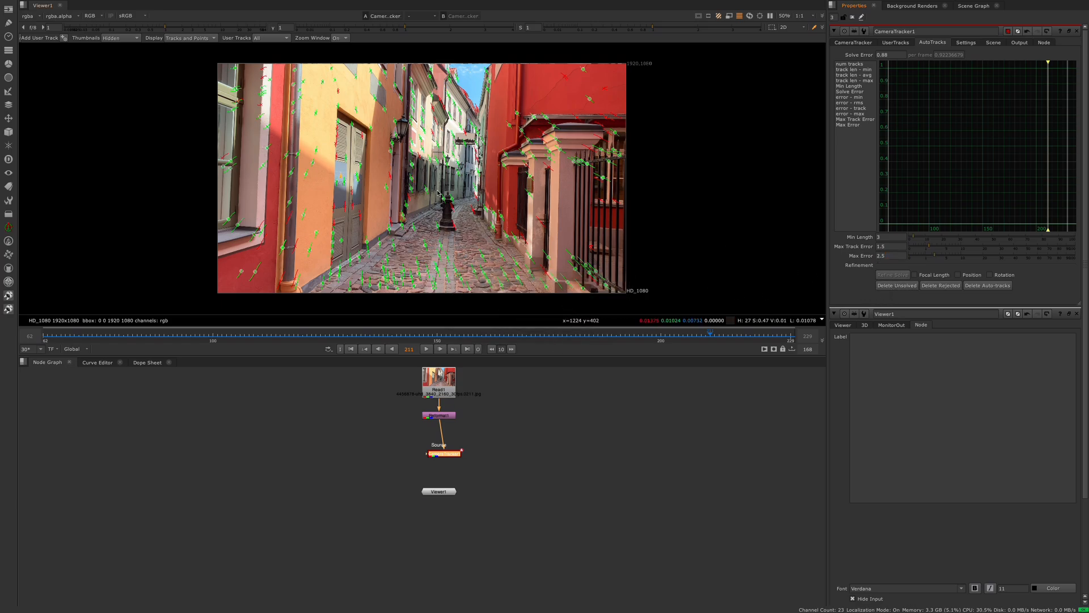
click(941, 286)
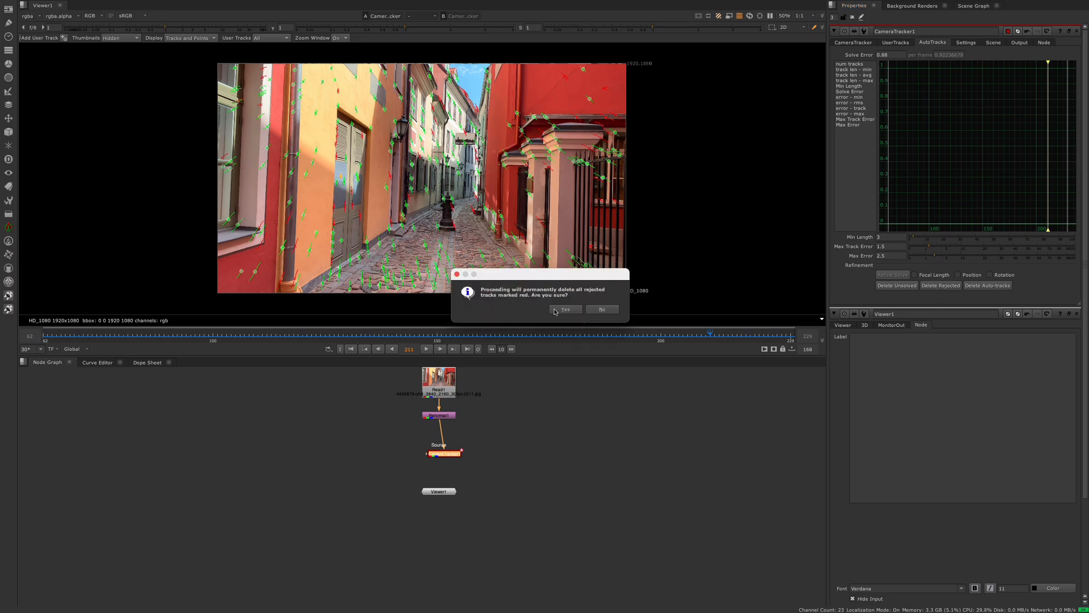
click(558, 310)
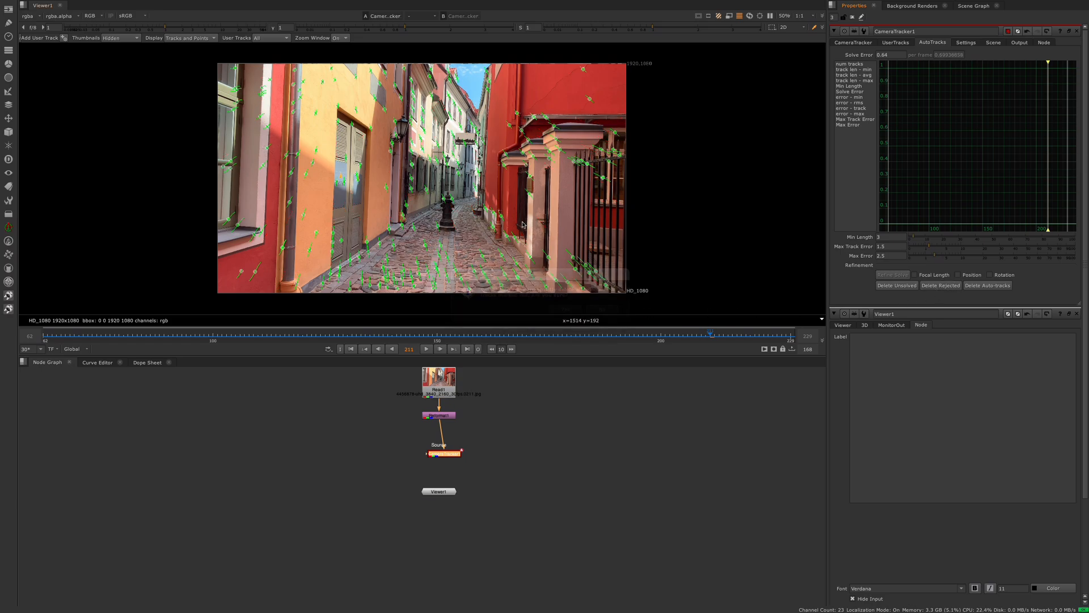
Refine the solve with Focal Length, Position and Rotation enabled, and delete the rejected tracks again.
click(915, 275)
click(959, 275)
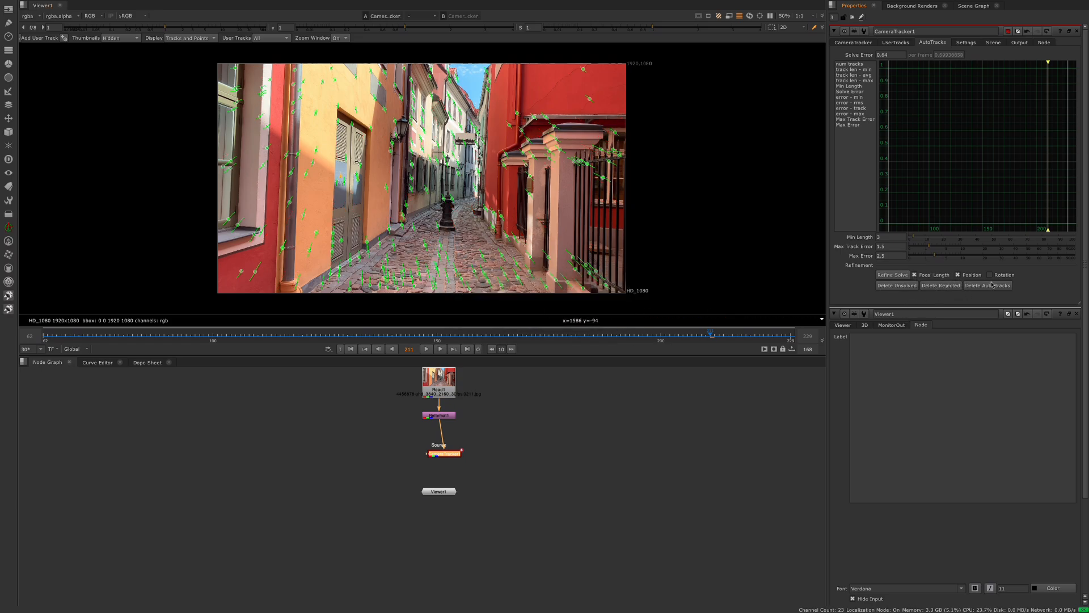
click(991, 276)
click(900, 278)
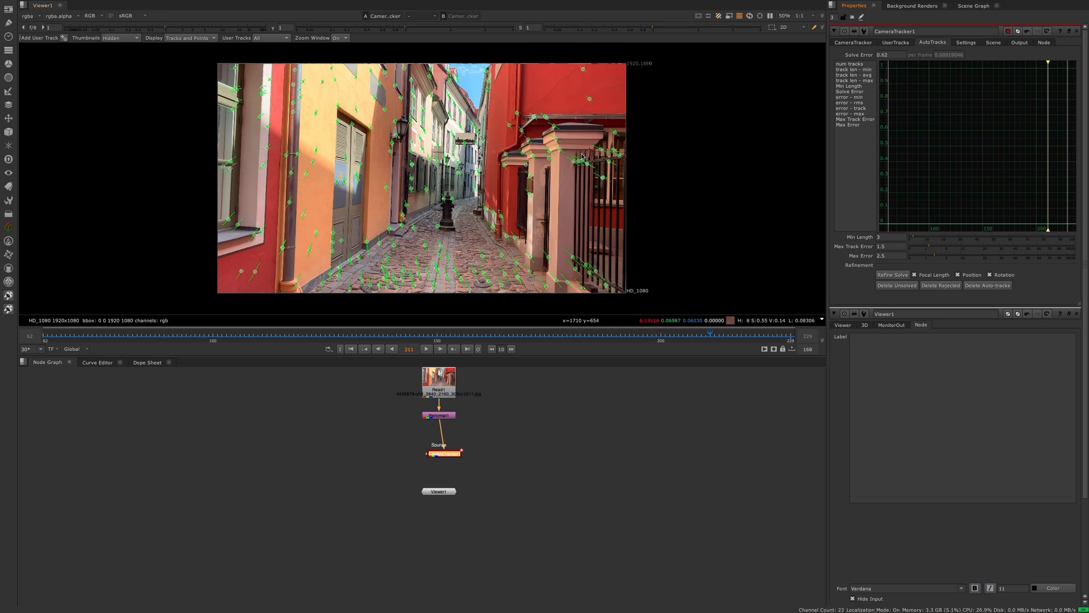
click(940, 285)
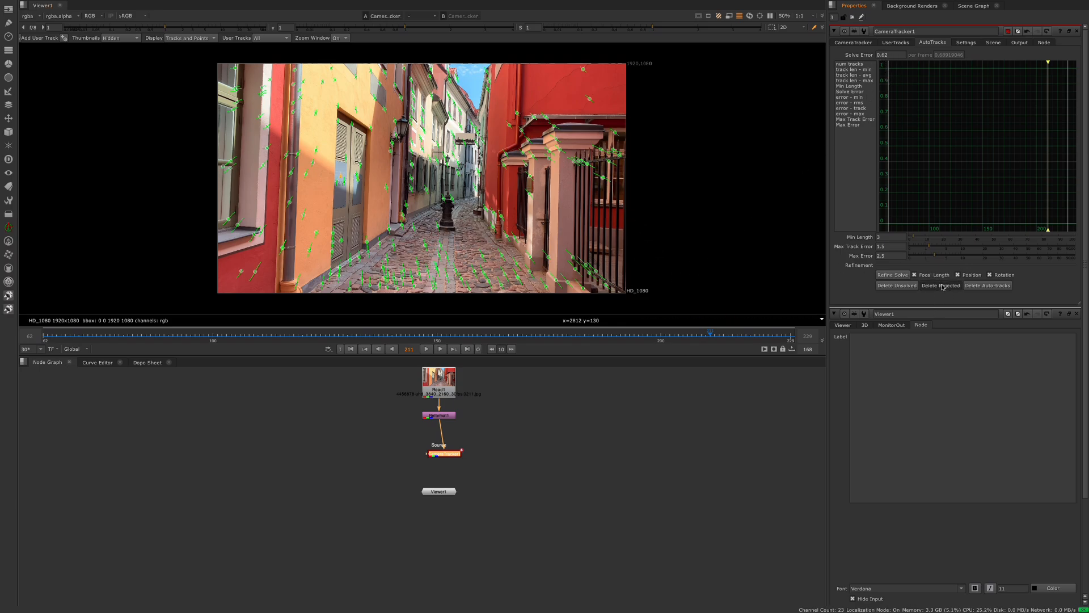
click(567, 309)
Move the Reformat node up against the Read node and align the CameraTracker directly beneath it.
drag(446, 417, 446, 405)
drag(449, 454, 446, 422)
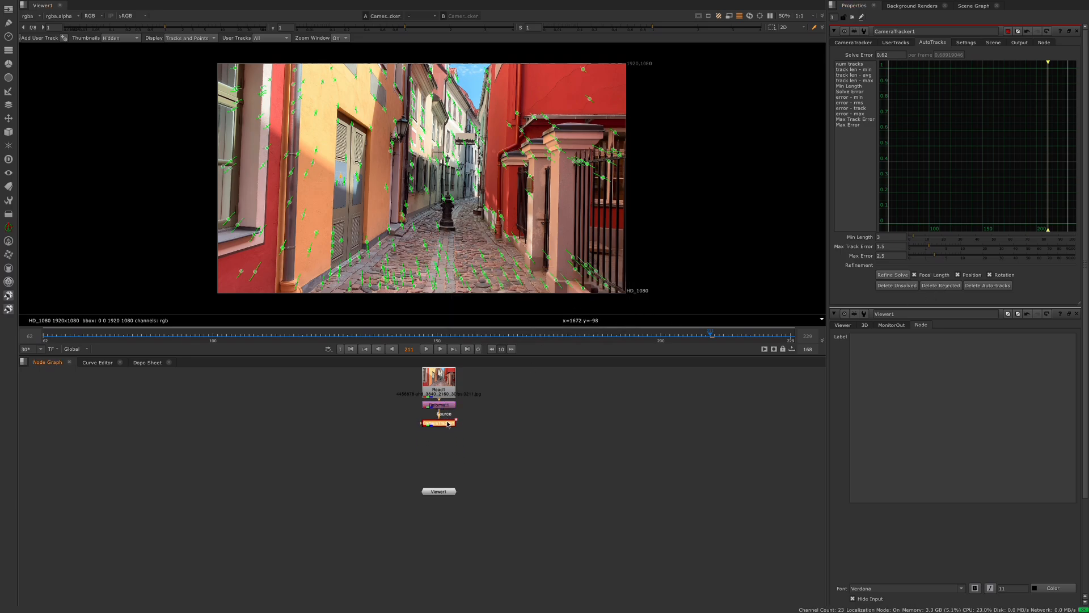
Go to frame 137 and inspect the solved point cloud and its orientation relative to the grid in the 3D view.
click(380, 335)
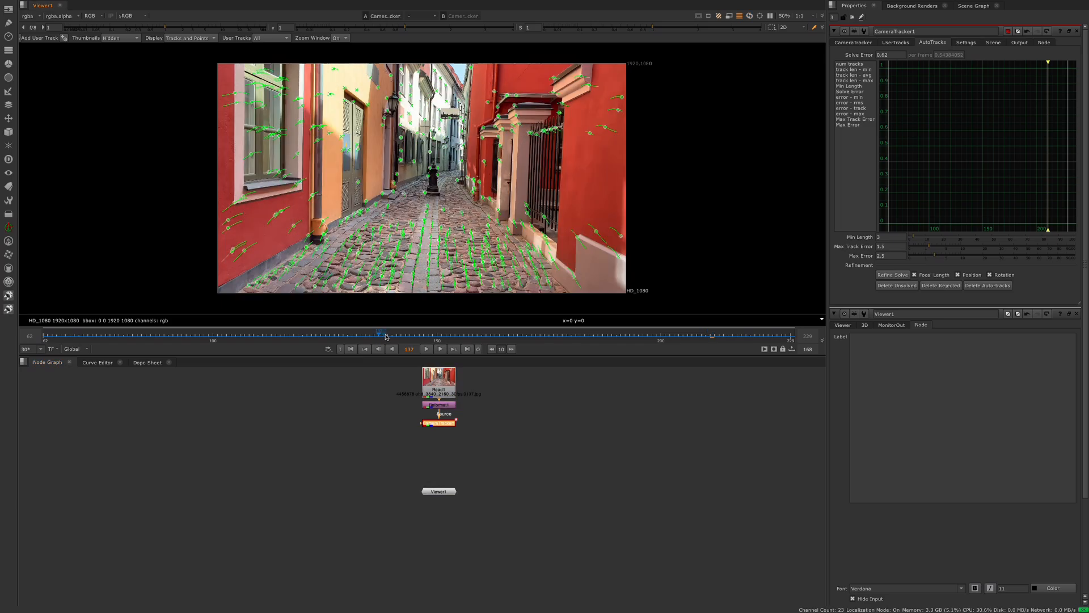
click(854, 43)
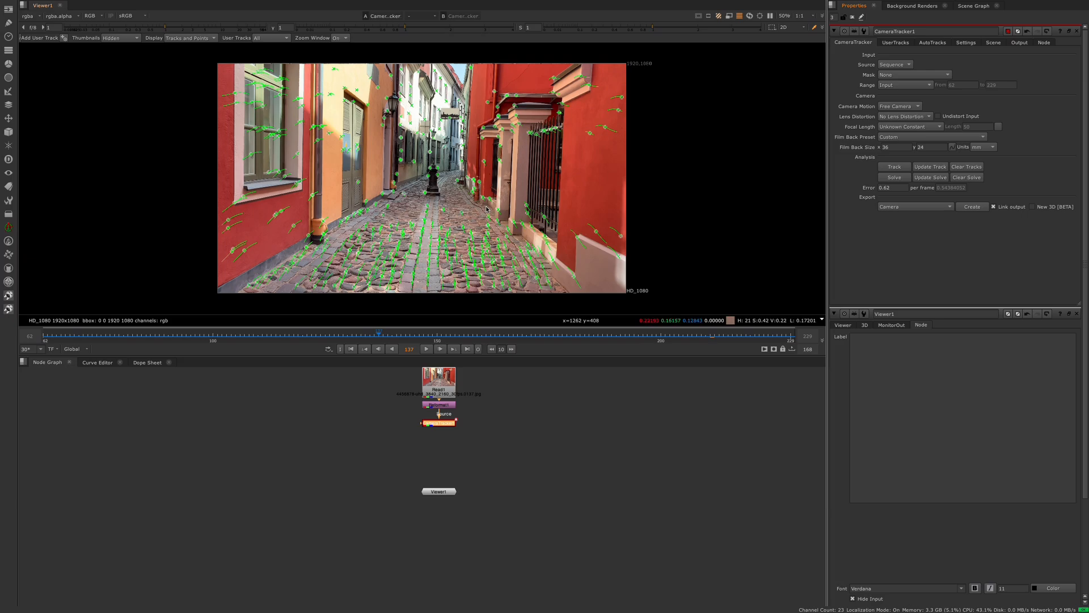
key(Tab)
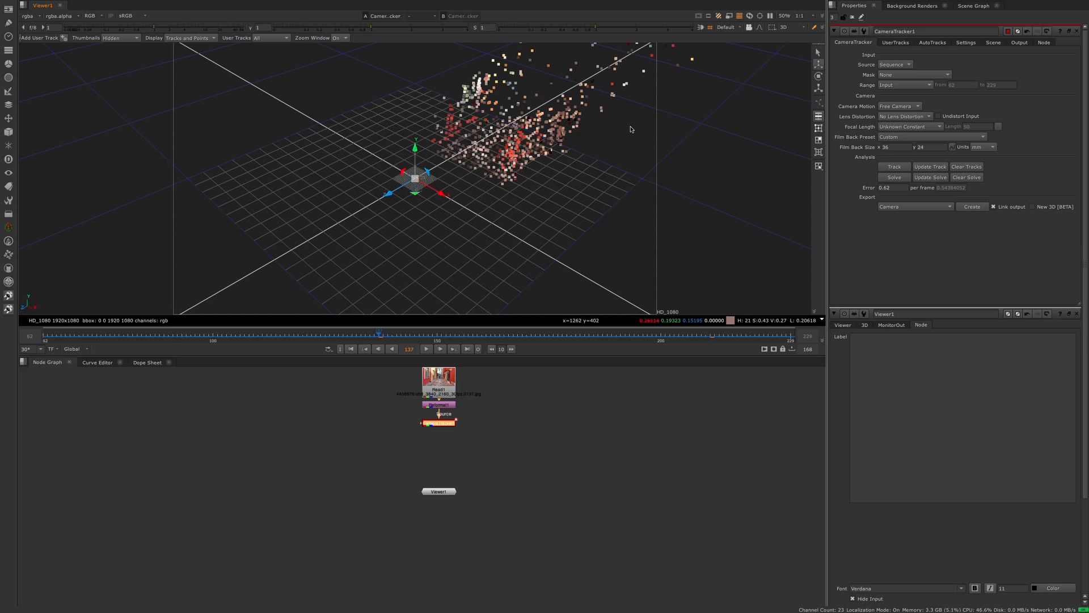
middle_drag(617, 188, 574, 198)
ctrl+drag(573, 199, 518, 237)
key(Tab)
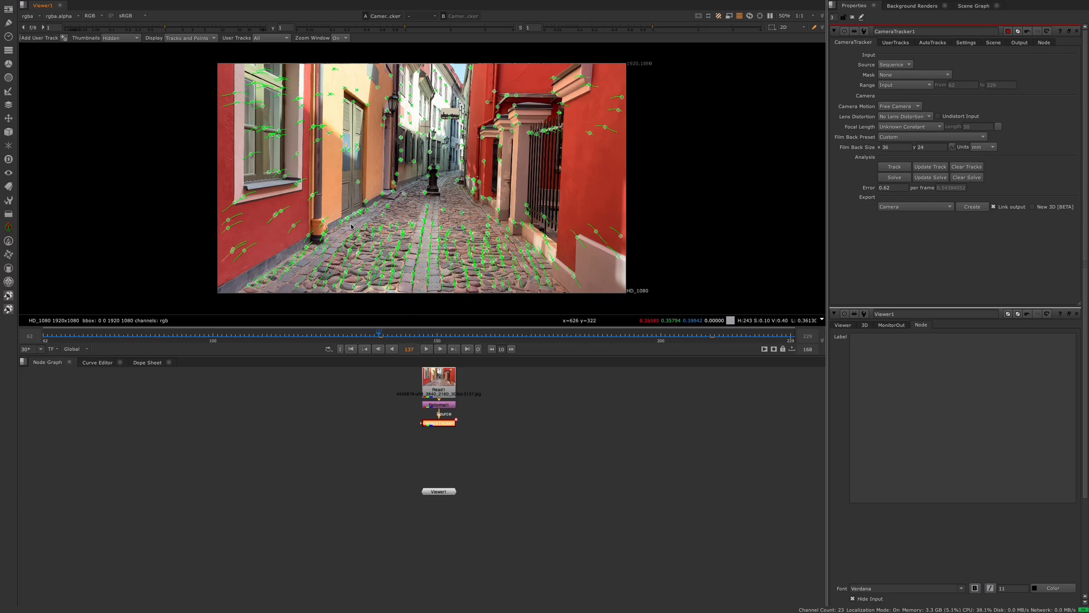
Select the tracks across the central cobblestones and set the ground plane to them.
drag(353, 223, 496, 292)
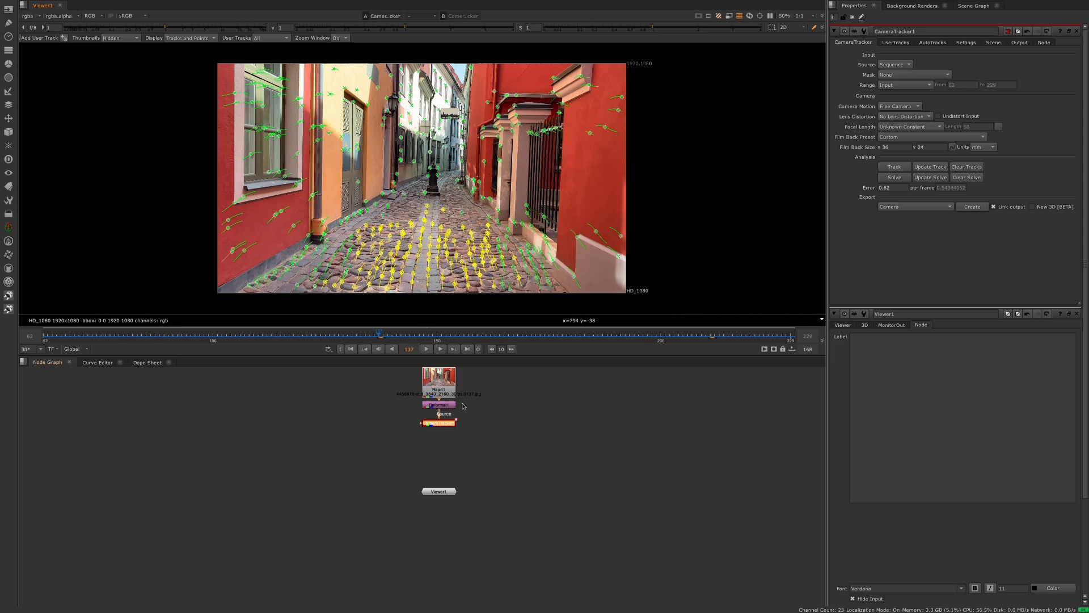
right_click(422, 256)
mouse_move(428, 266)
mouse_move(449, 296)
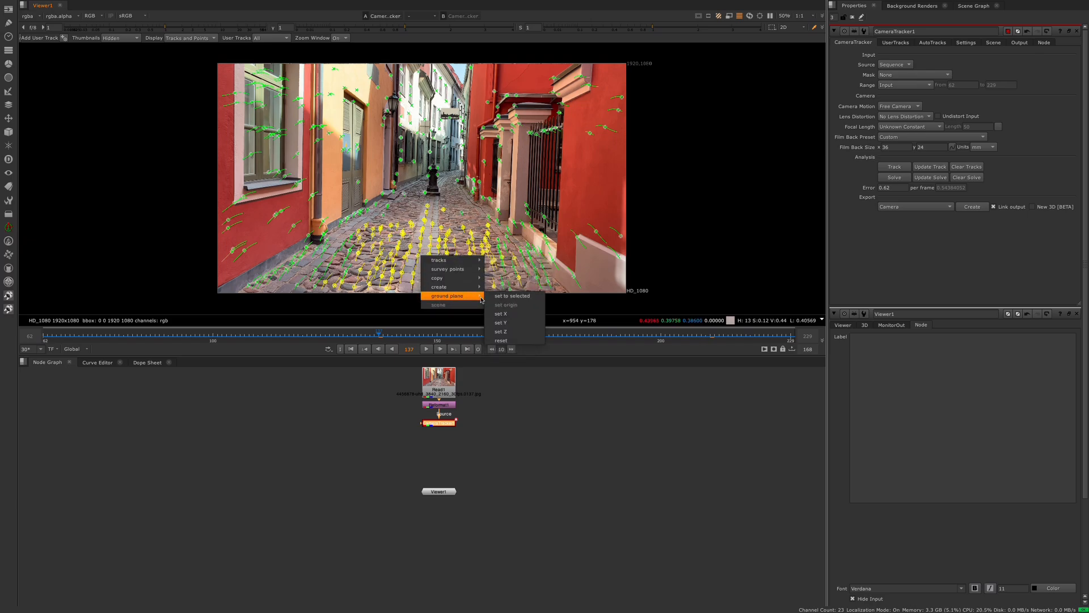
click(511, 295)
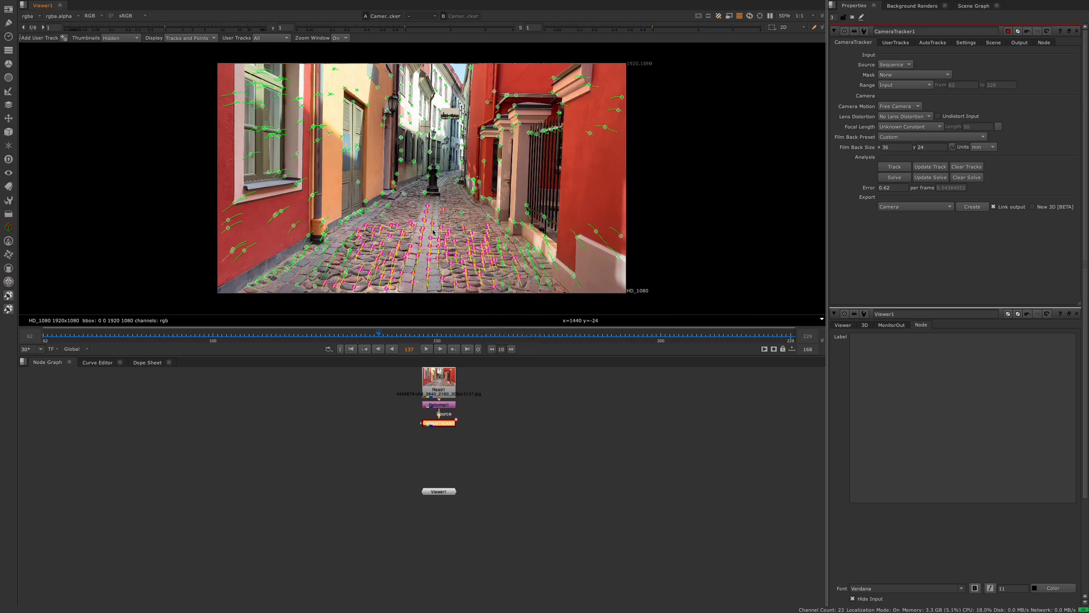
Examine how the ground-plane points align with the grid by switching between the 2D footage and the 3D view.
scroll(420, 216, up, 3)
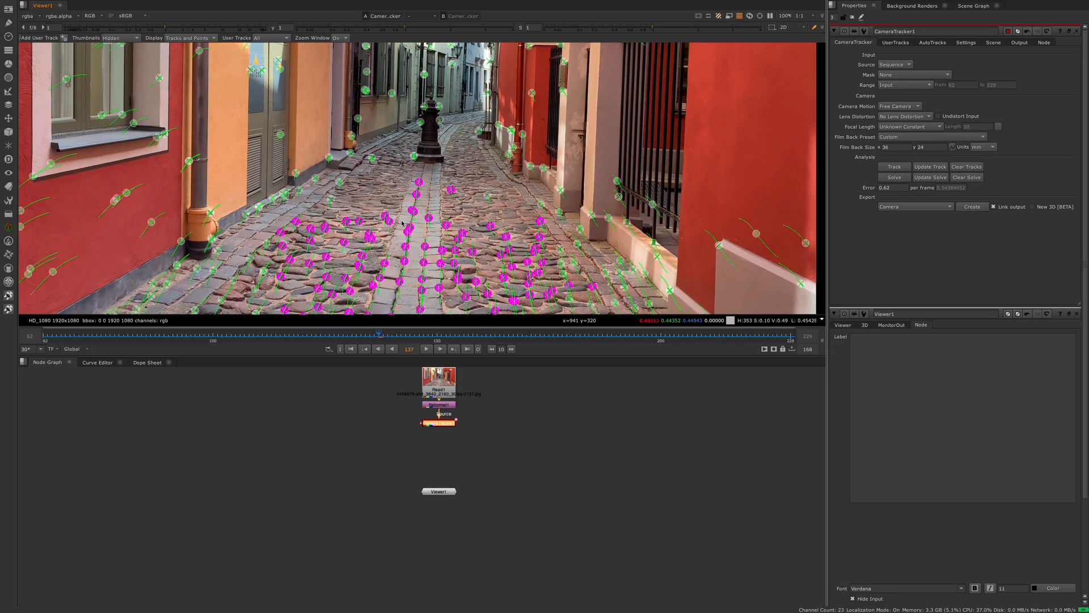
key(Tab)
ctrl+drag(448, 242, 475, 219)
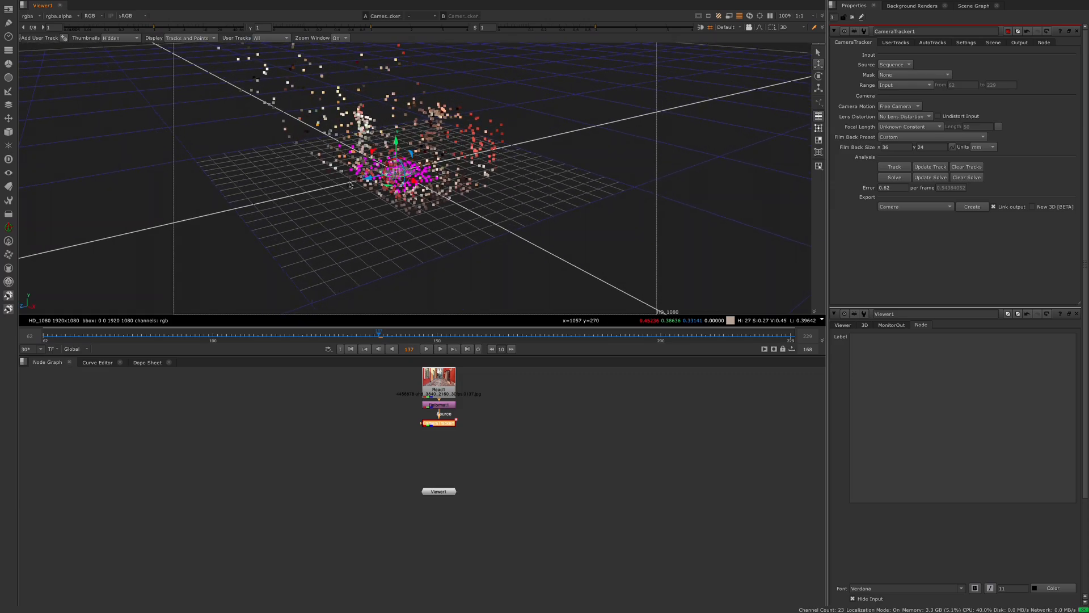
key(Tab)
key(f)
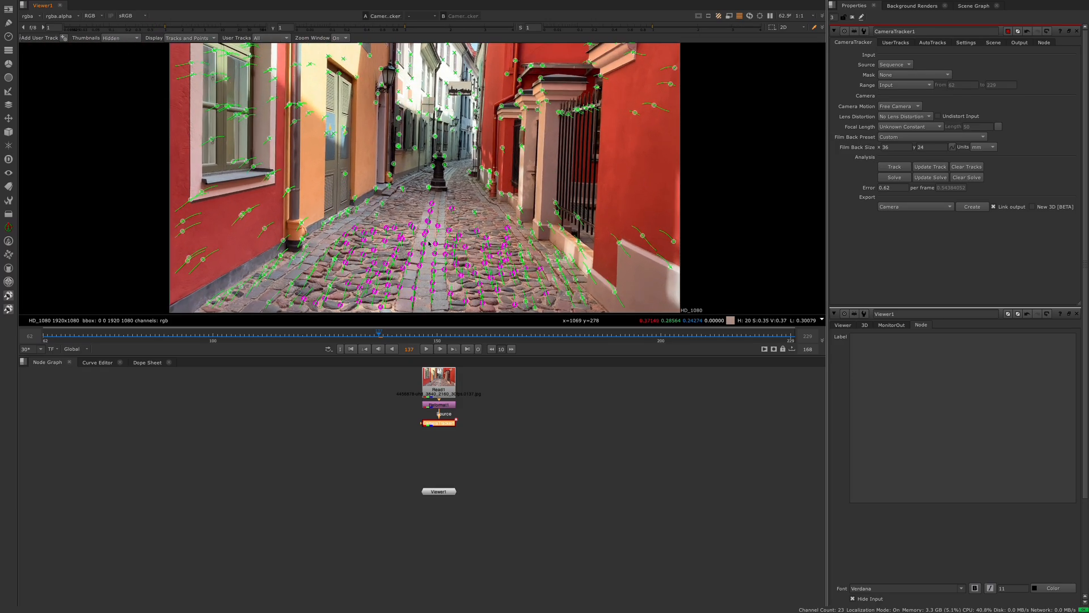
key(Tab)
key(Tab)
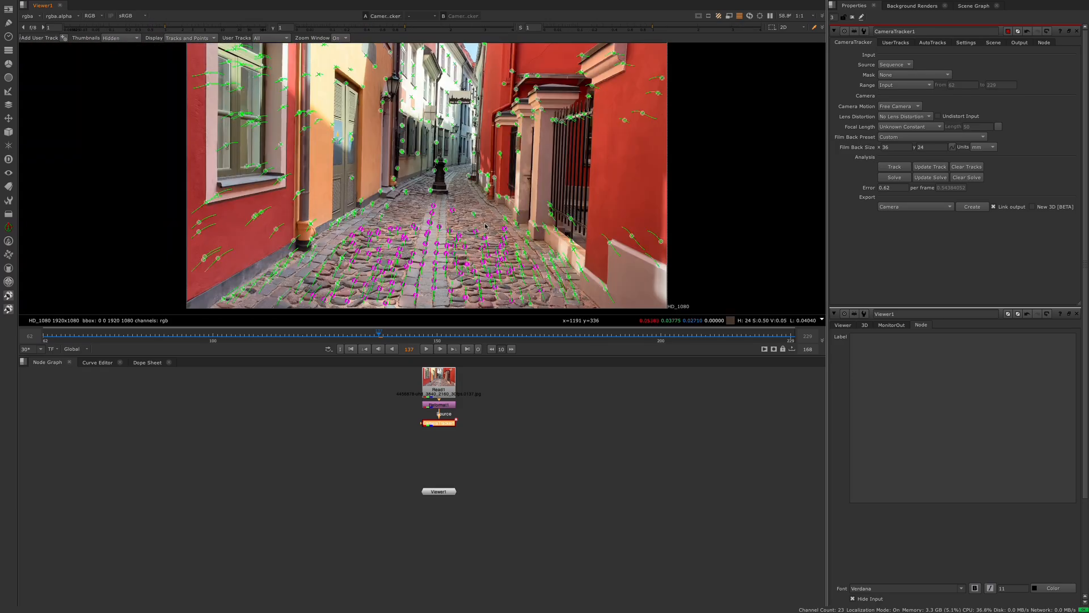
scroll(485, 226, down, 1)
click(788, 27)
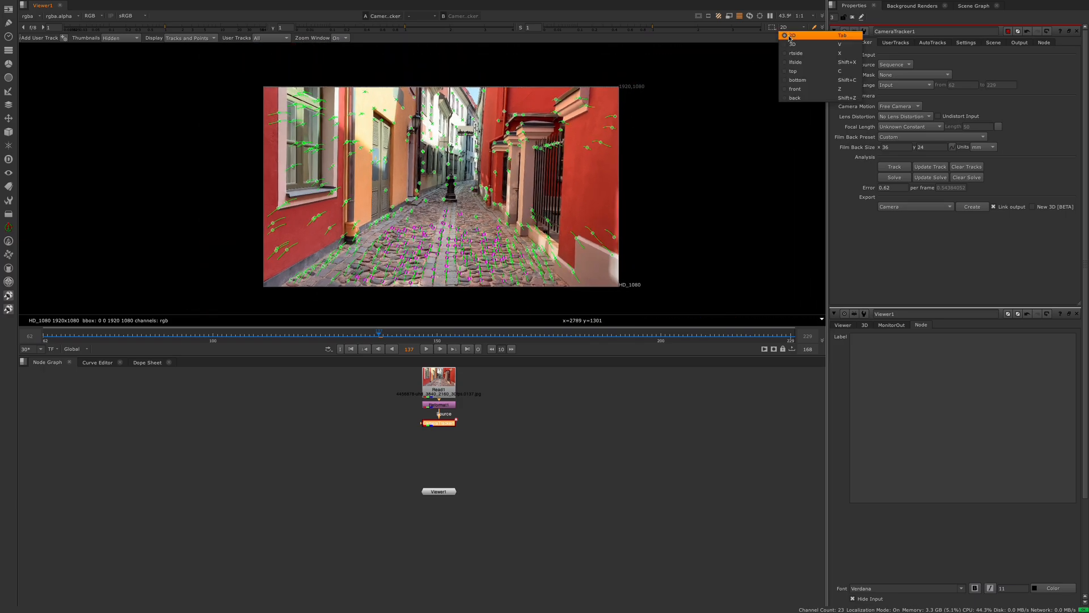
click(792, 45)
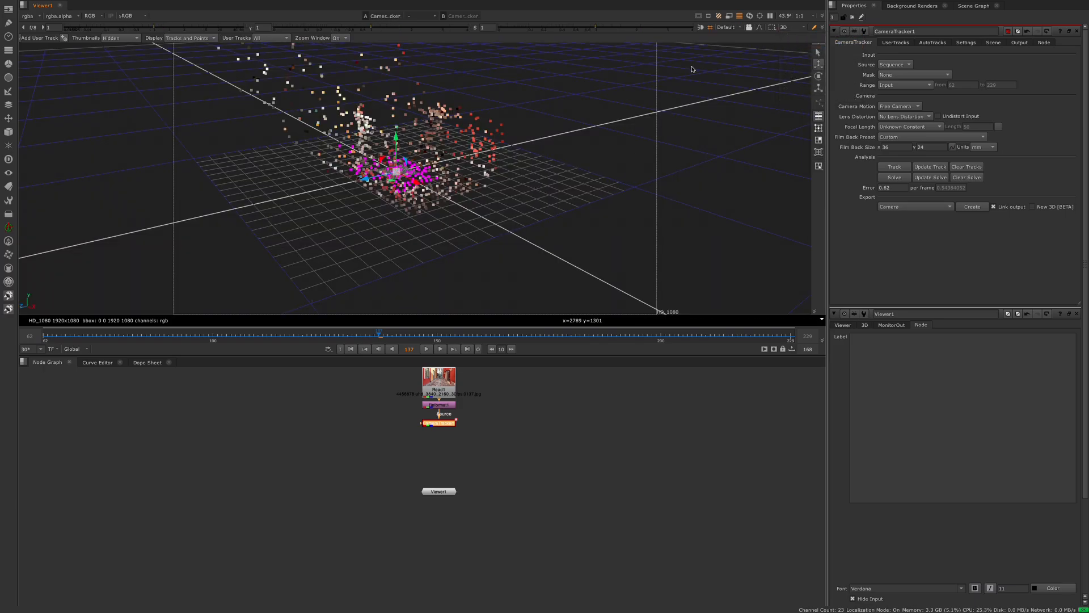
click(789, 27)
click(790, 35)
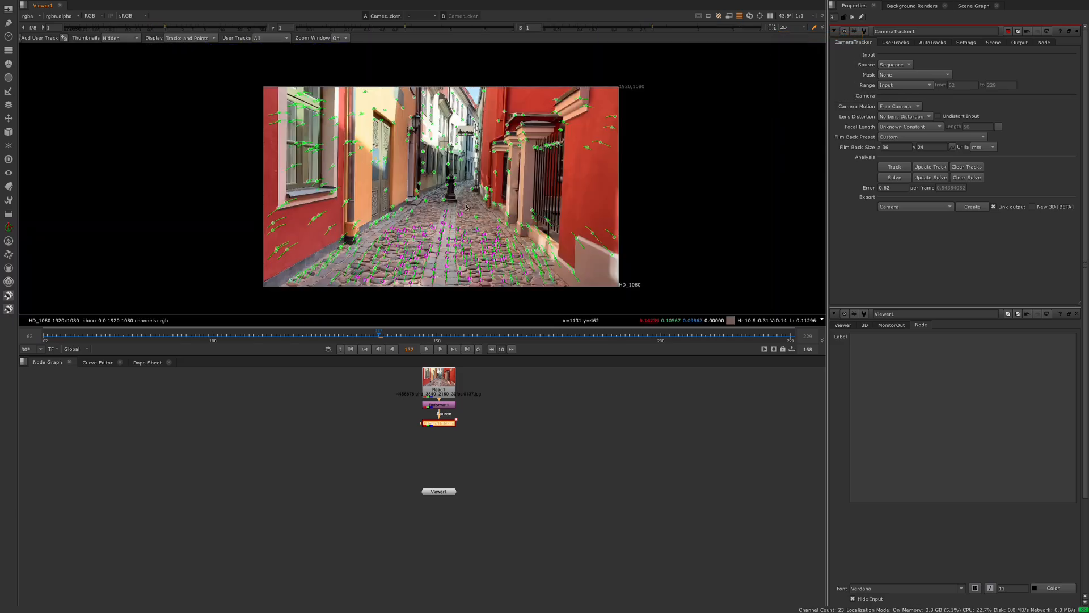
Set the ground plane's origin to the track in the middle of the street just in front of the lamp post.
scroll(477, 247, up, 2)
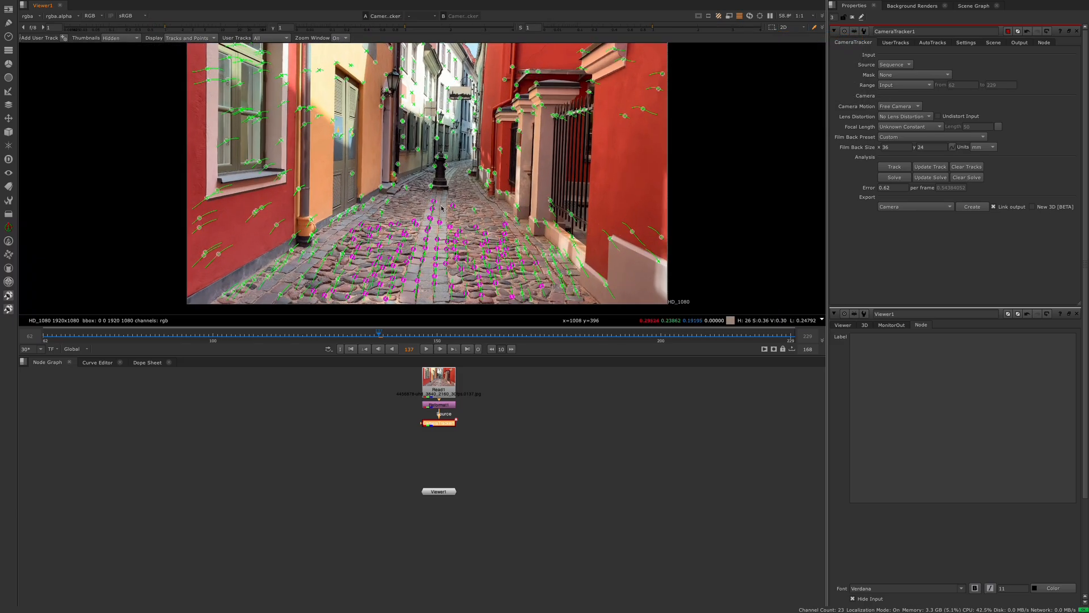
scroll(460, 214, up, 1)
scroll(460, 214, up, 1)
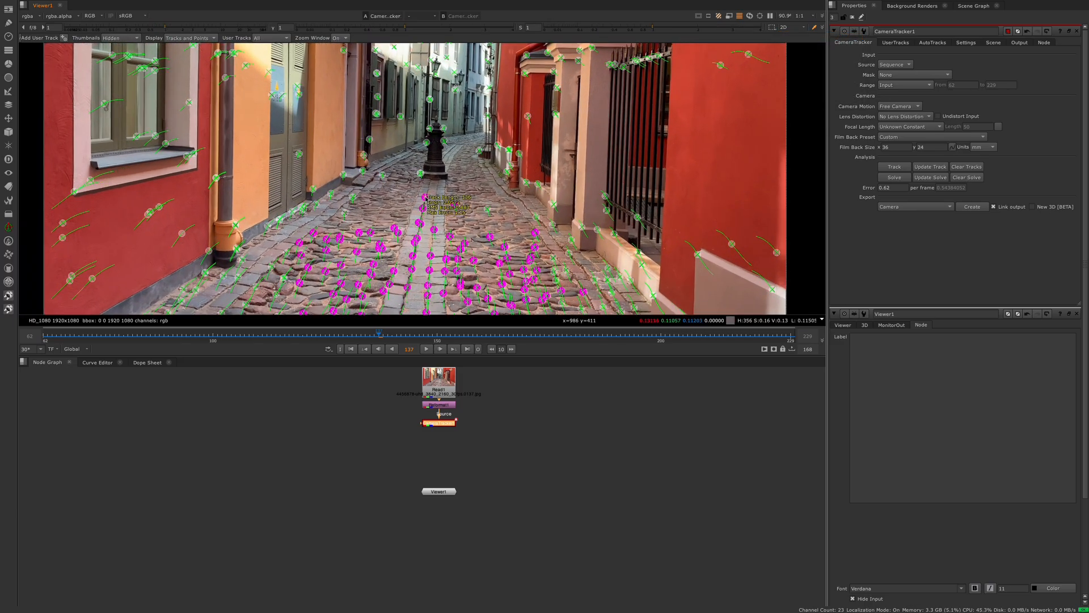
right_click(432, 206)
mouse_move(457, 228)
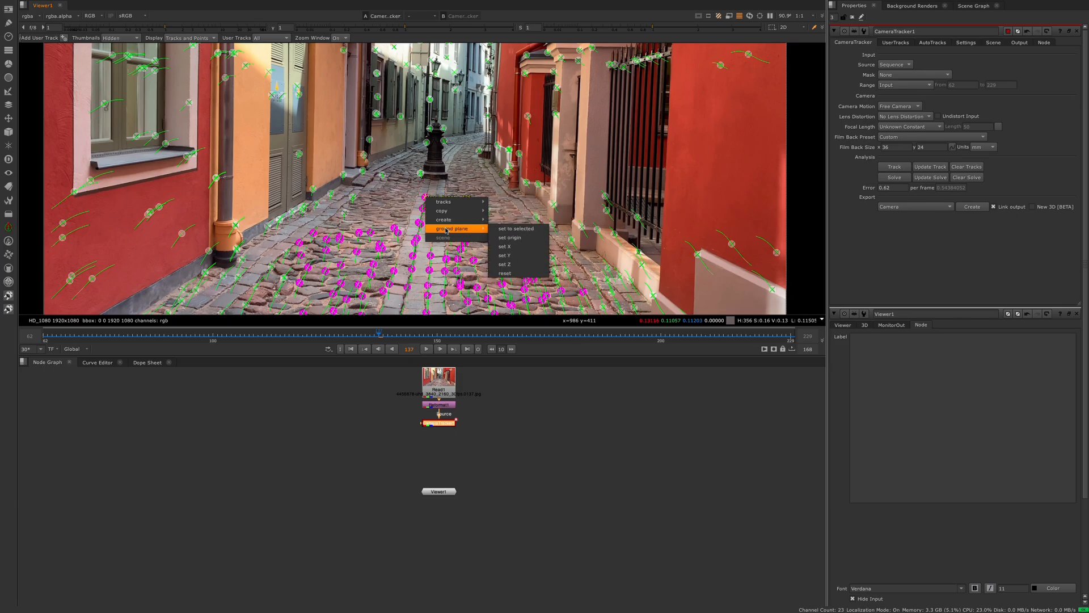
click(515, 239)
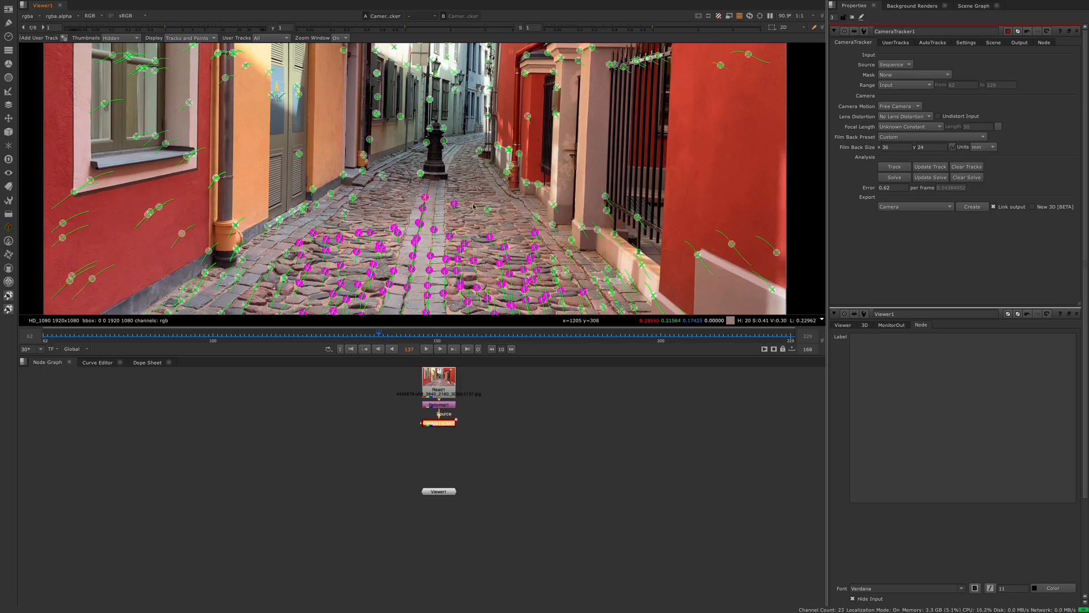
Check in the 3D view where the new origin sits within the point cloud, and return to the 2D footage.
key(Tab)
scroll(429, 189, up, 6)
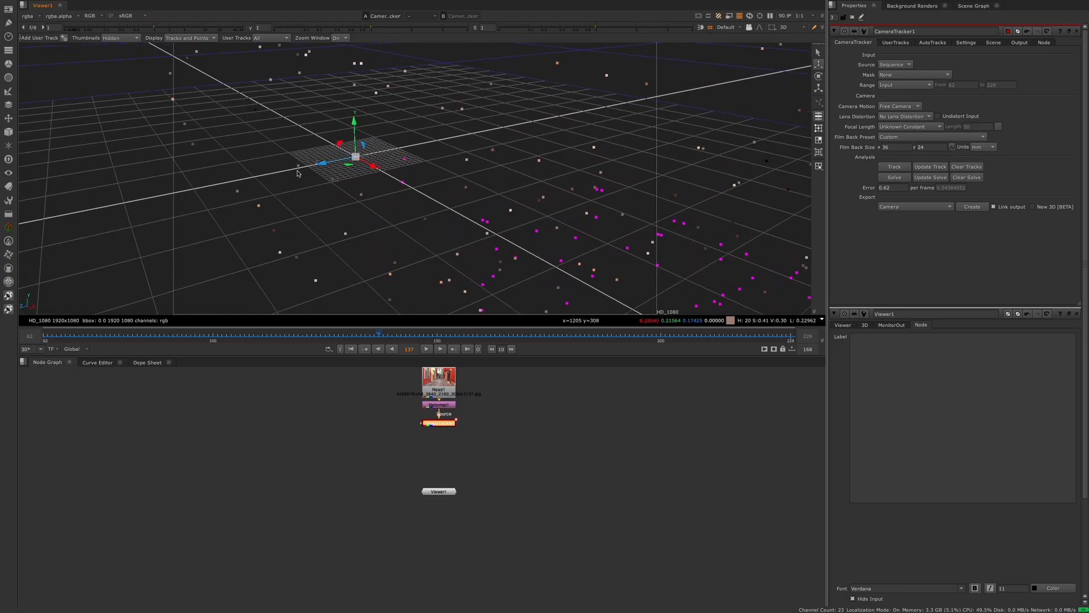
scroll(380, 216, down, 3)
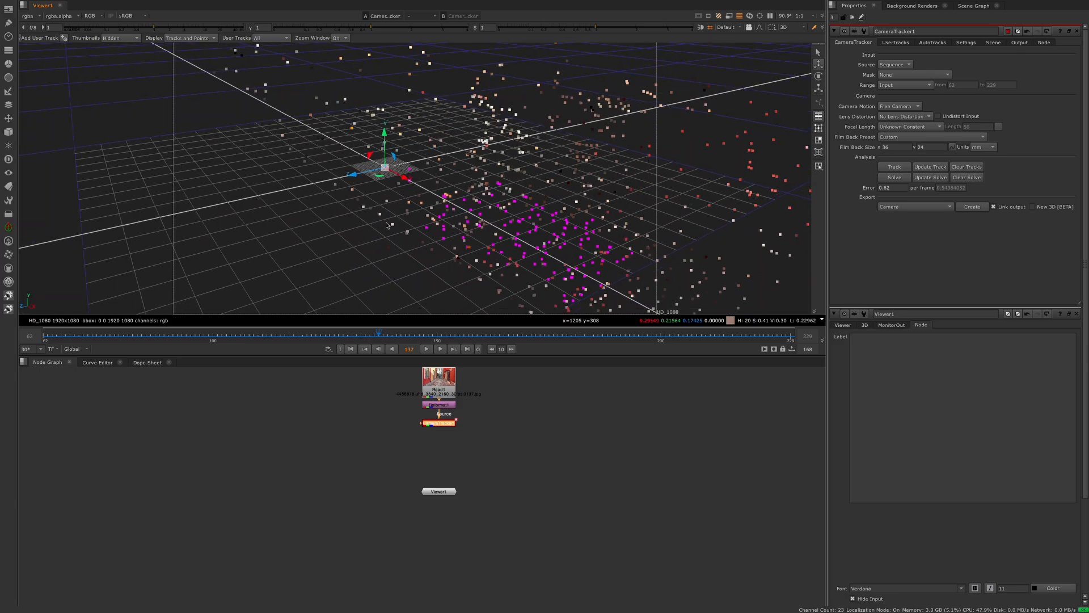
key(Tab)
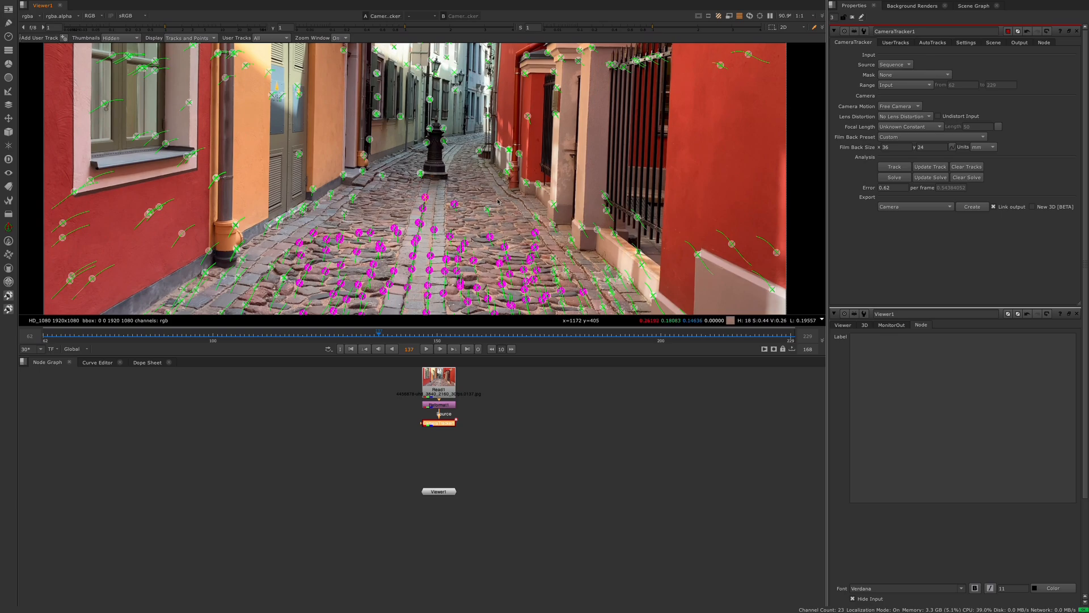
scroll(505, 200, down, 3)
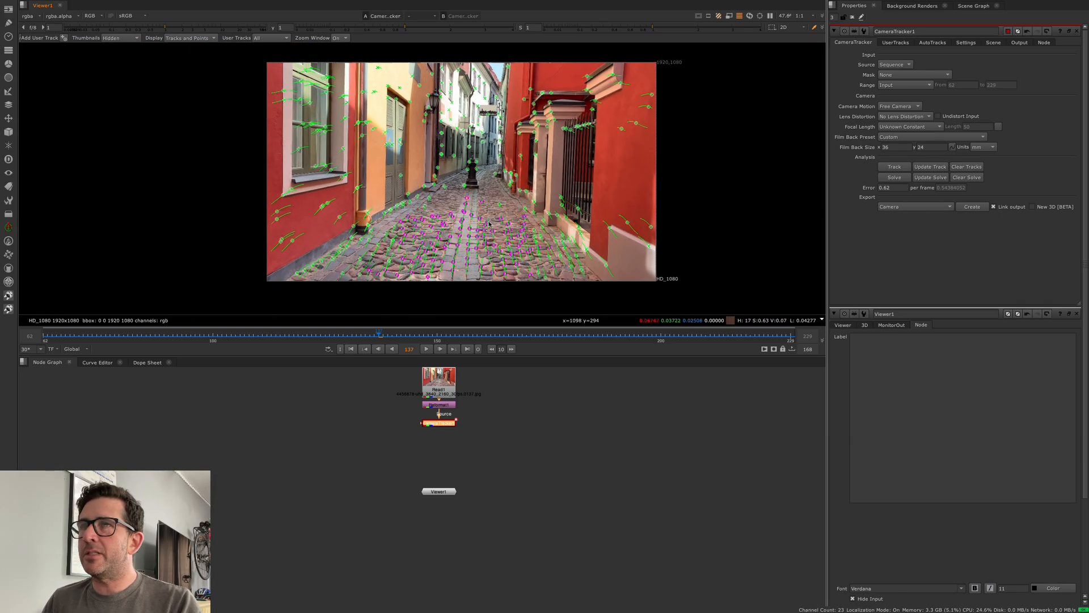
middle_drag(489, 223, 483, 226)
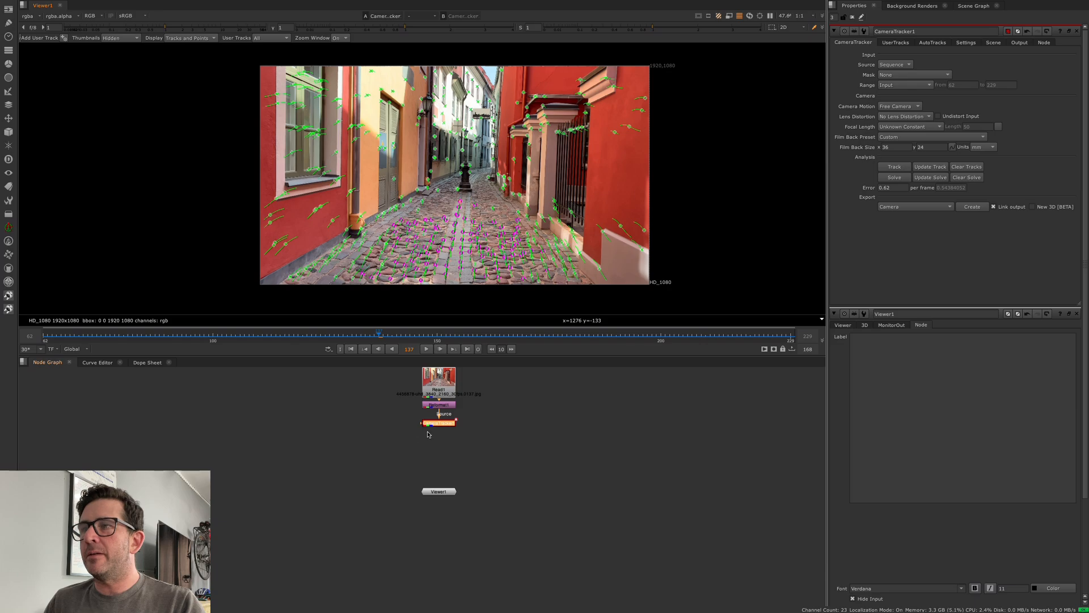
Export a Scene from the CameraTracker and spread out the generated point cloud, camera and scene nodes in the node graph.
click(917, 208)
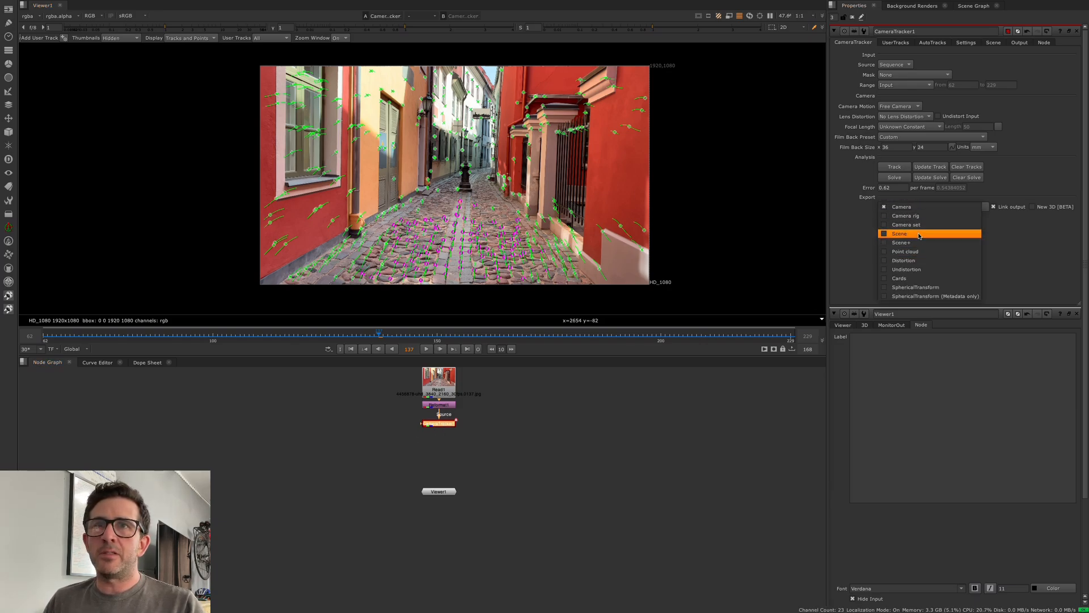
click(919, 234)
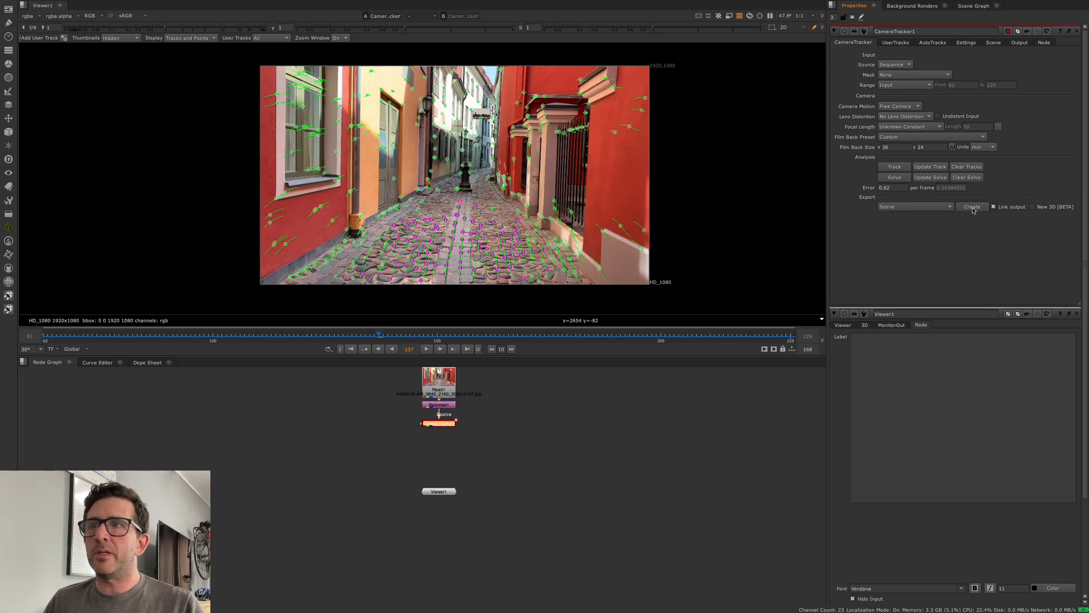
click(972, 208)
drag(442, 460, 390, 458)
drag(439, 491, 437, 518)
drag(484, 471, 484, 477)
click(384, 458)
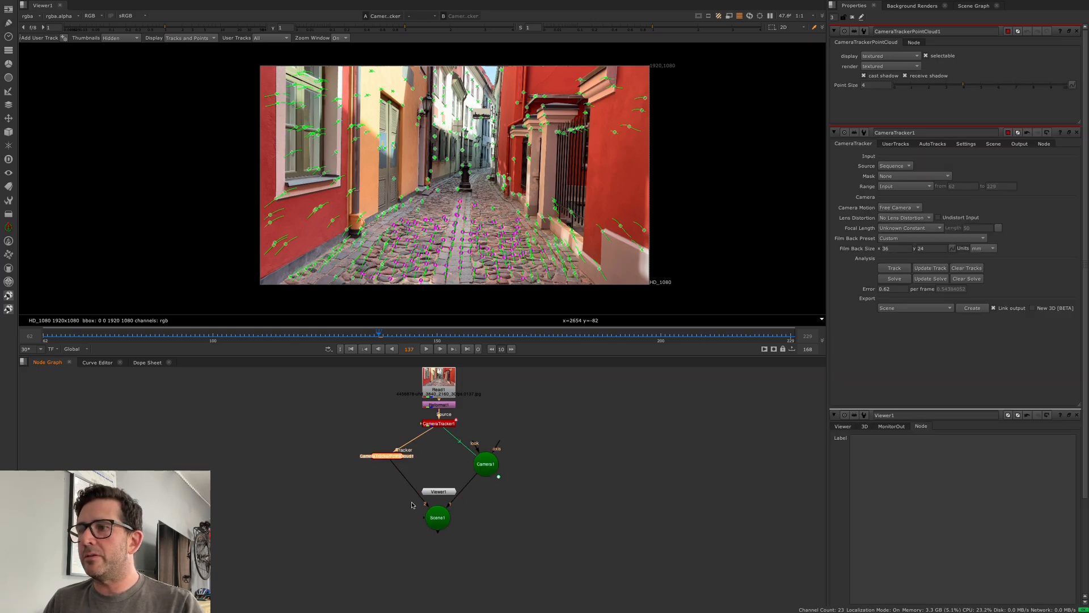
Connect the viewer to Scene1 and show its point cloud and camera in the 3D view.
click(438, 517)
key(Tab)
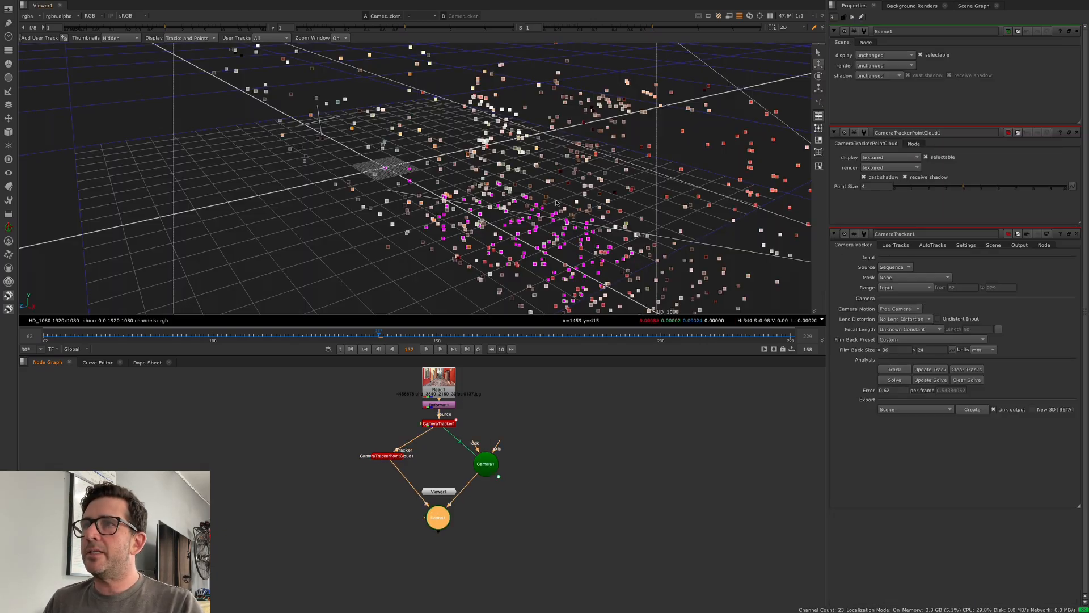
alt+middle_drag(562, 213, 513, 229)
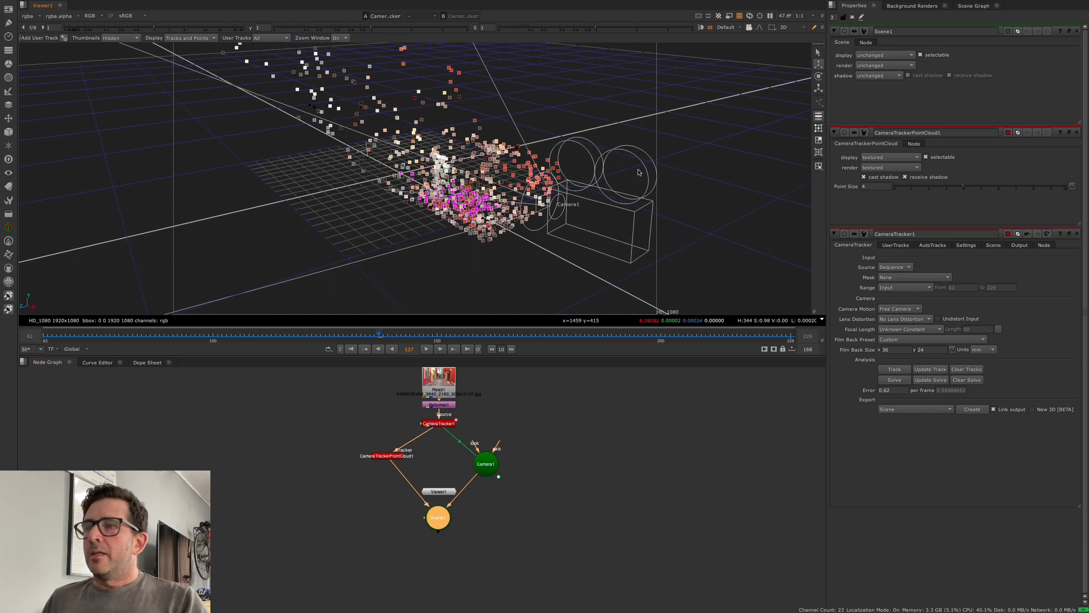
click(438, 517)
key(1)
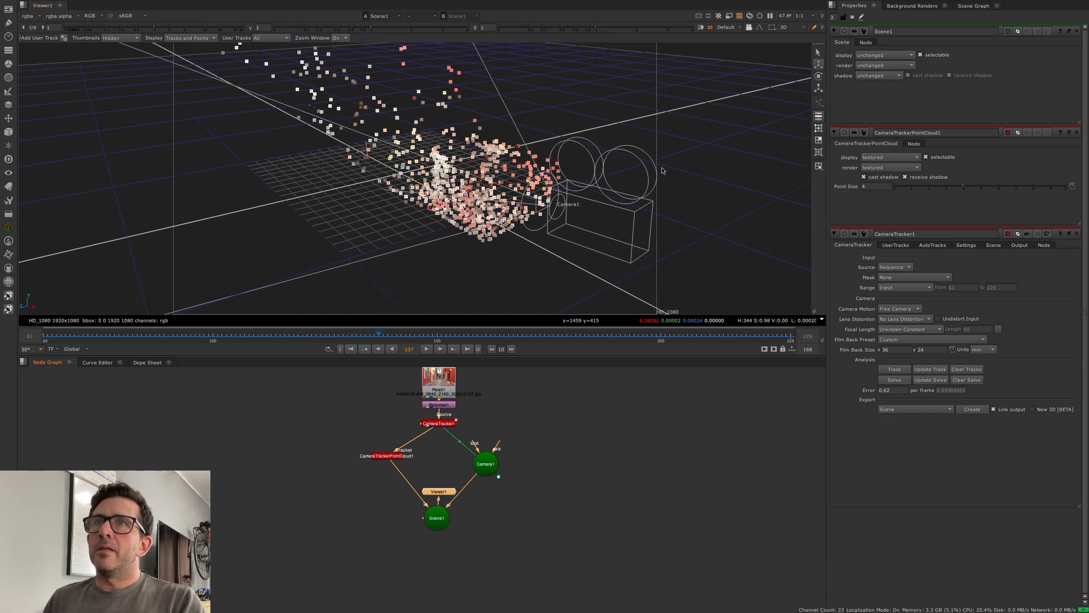
Look through Camera1 in the 3D view, locking the view to it, and nudge the Camera1 node slightly away from the point cloud node.
click(728, 27)
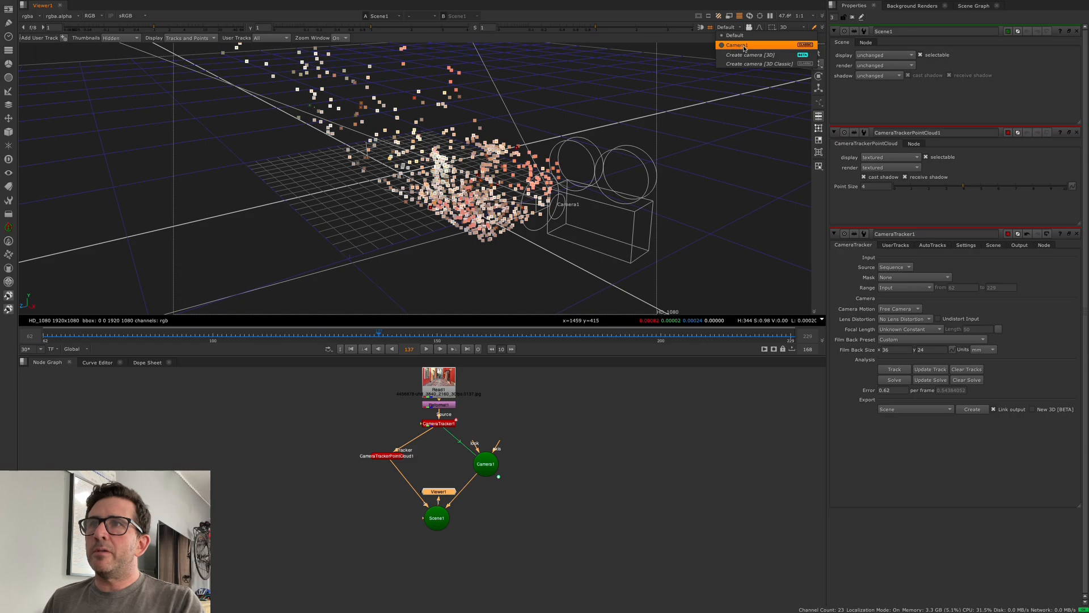
click(738, 45)
scroll(537, 243, down, 10)
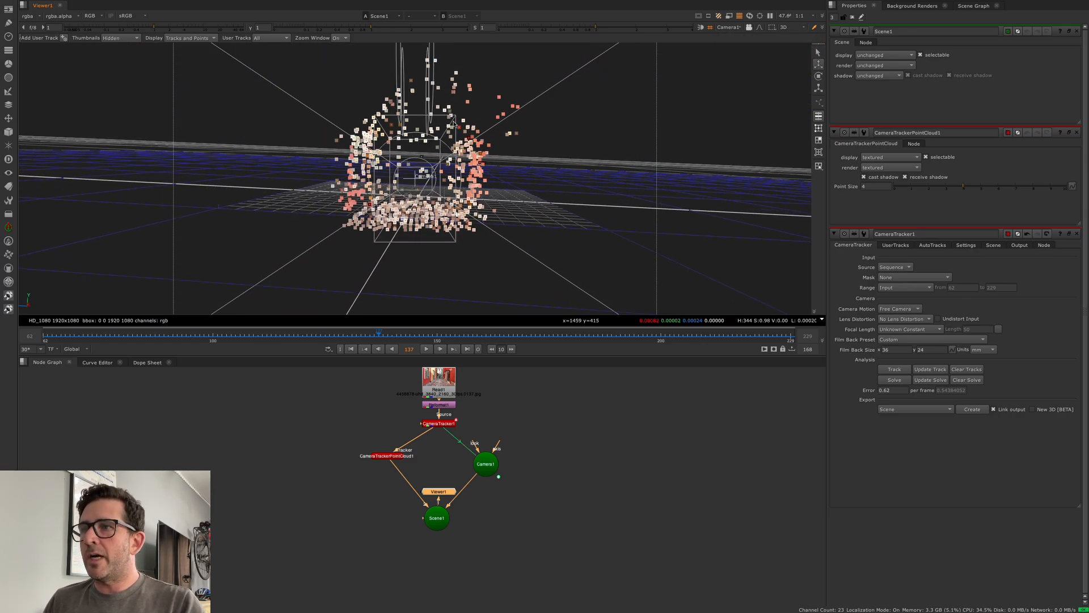
drag(489, 450, 492, 443)
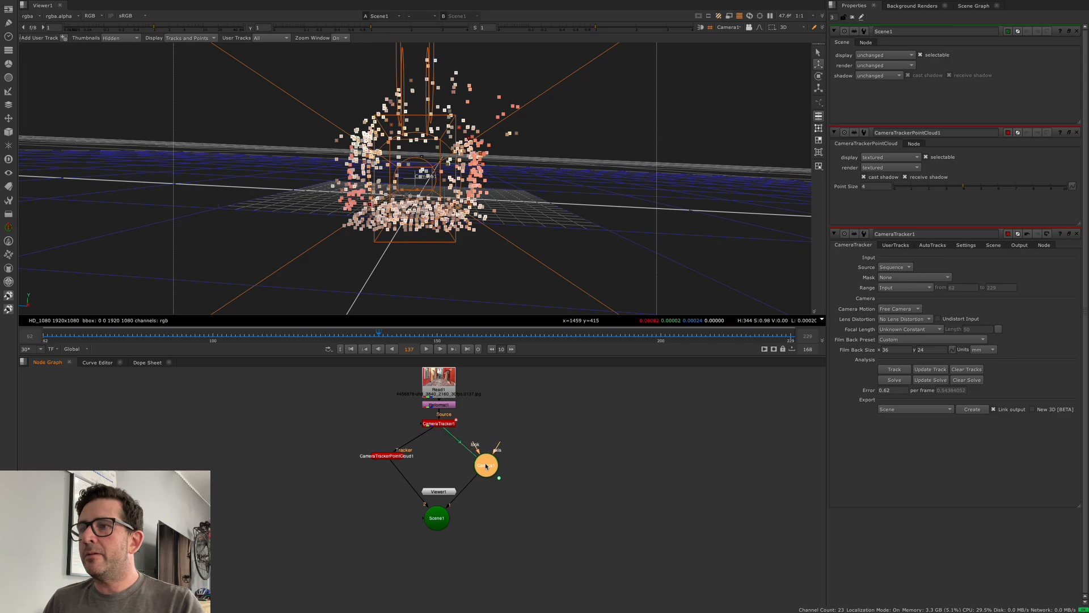
click(444, 522)
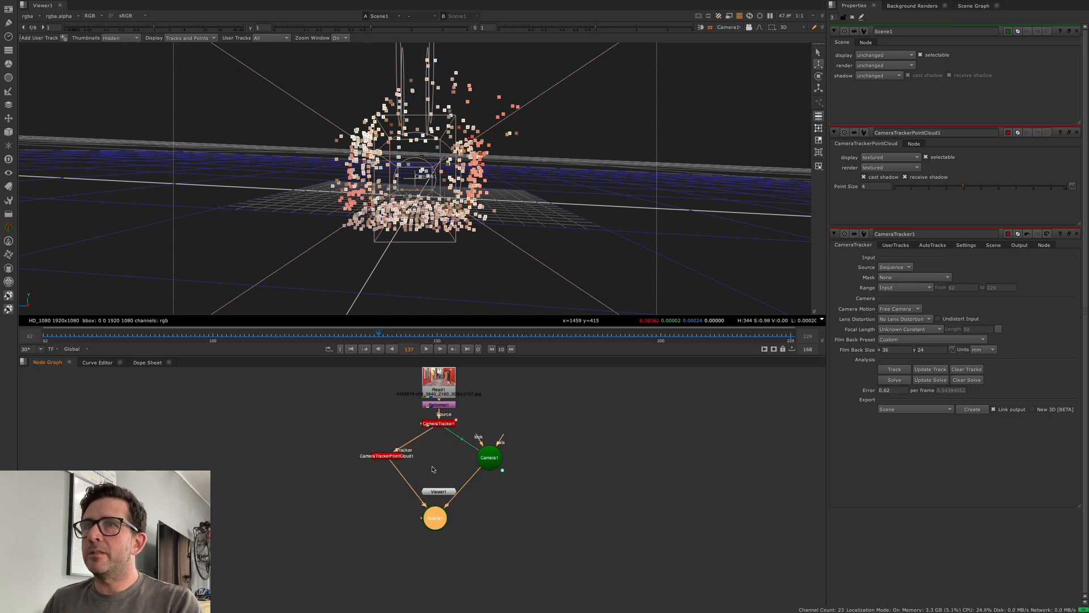
click(749, 28)
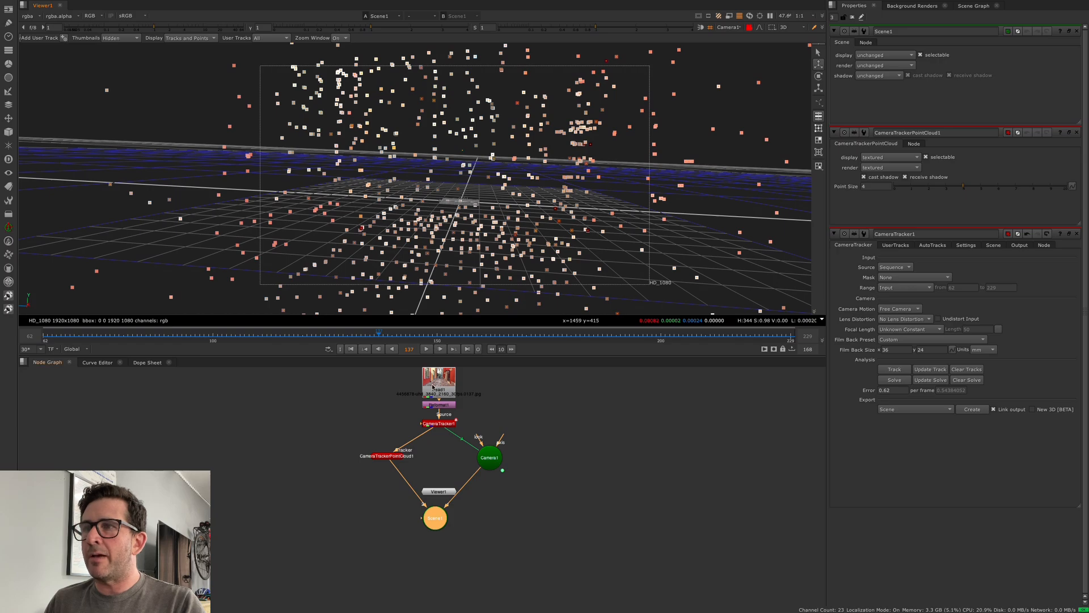
Set the viewer's A/B comparison mode to under and connect the viewer to Reformat1.
click(425, 22)
click(428, 41)
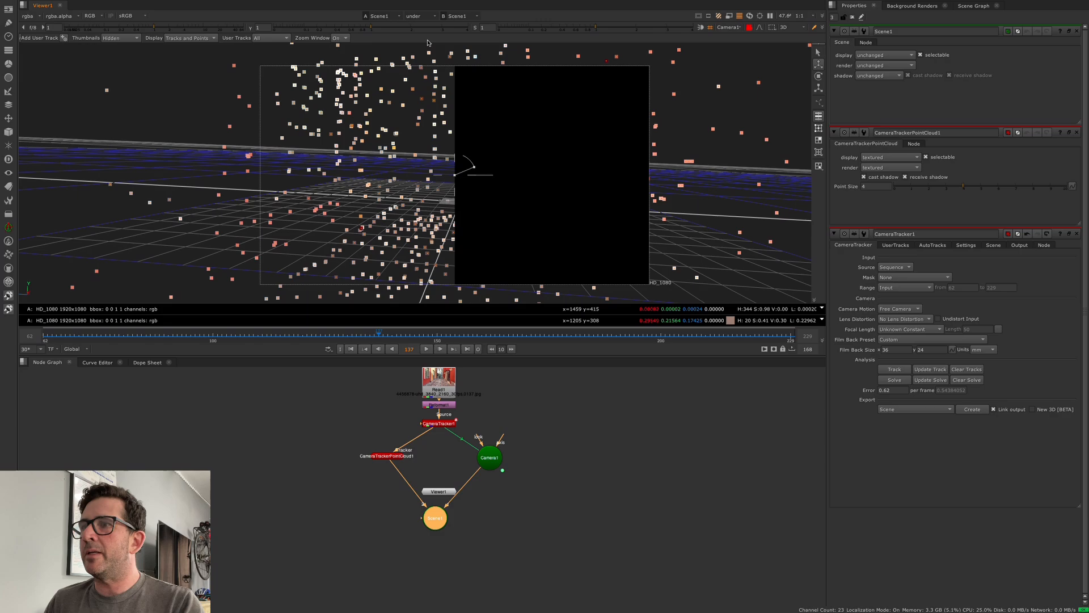
click(439, 425)
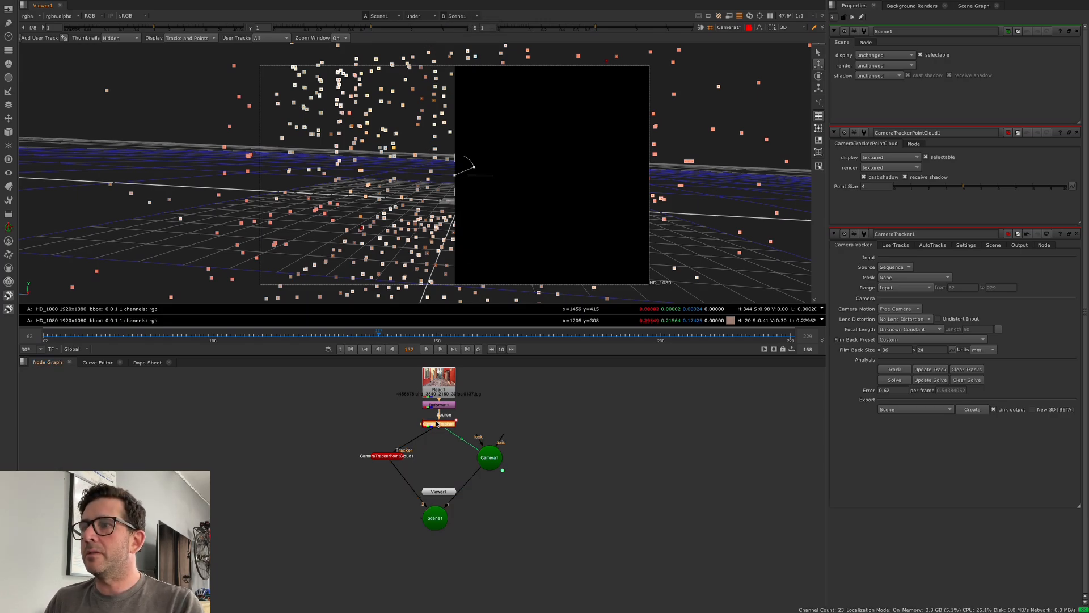
click(440, 405)
key(1)
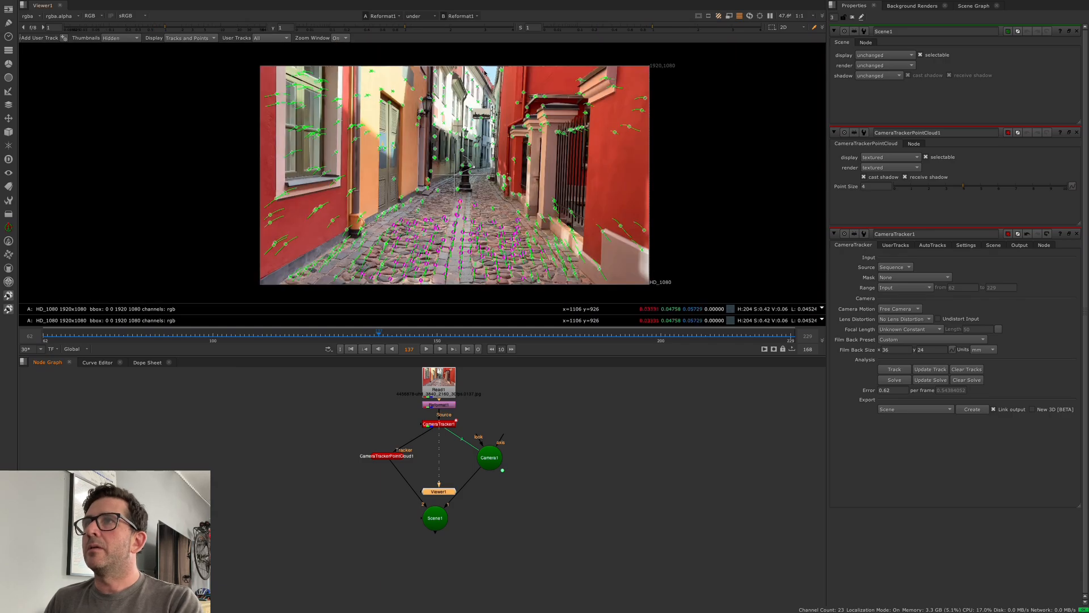
Try to pair Scene1 and Reformat1 as the viewer's two compared inputs.
click(383, 16)
click(384, 26)
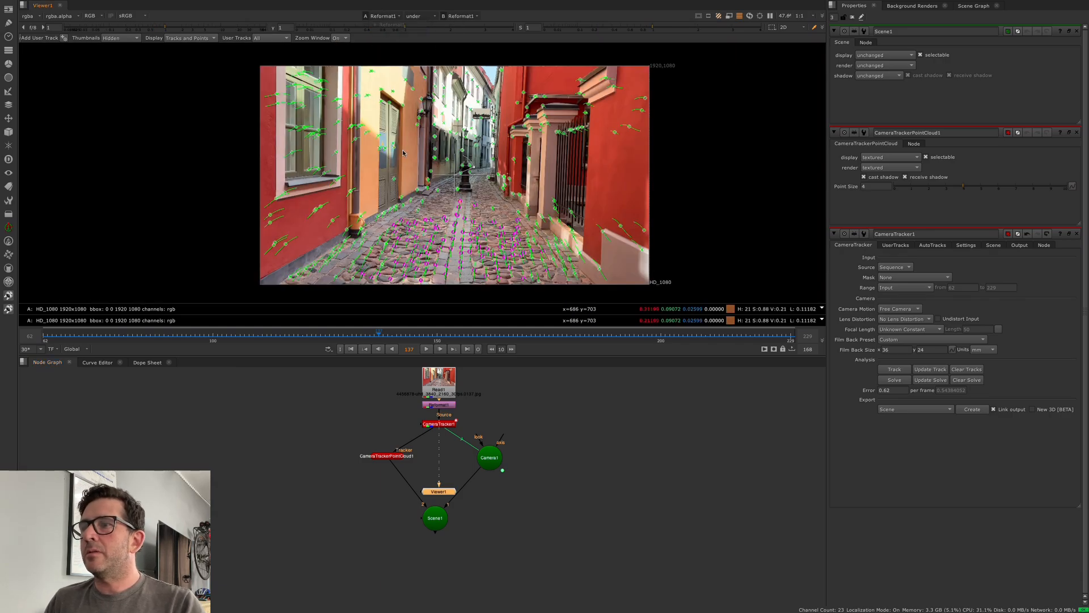
key(Tab)
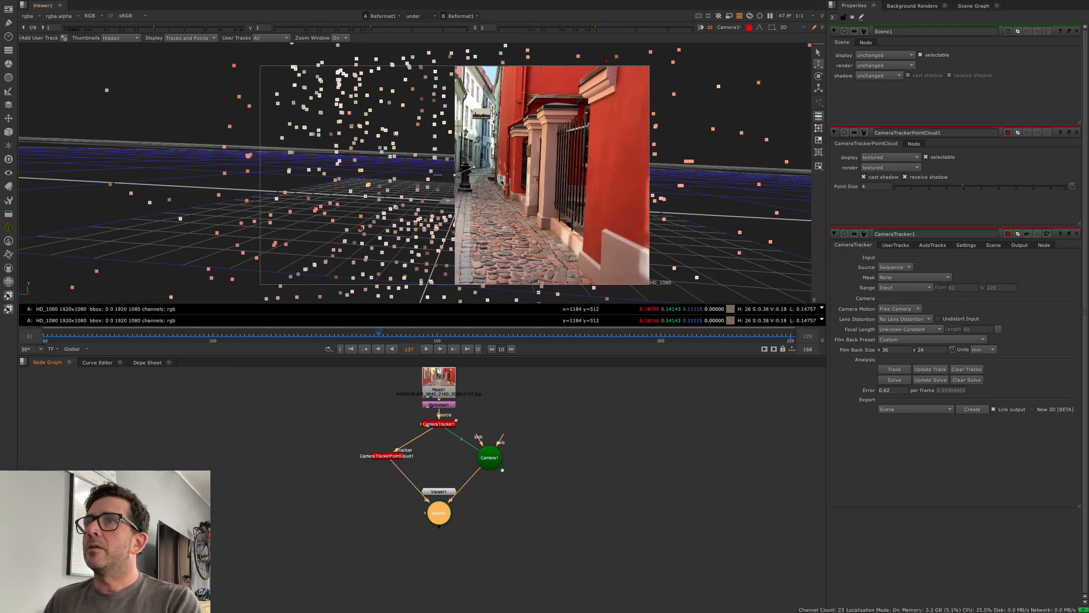
click(455, 16)
click(457, 25)
click(394, 16)
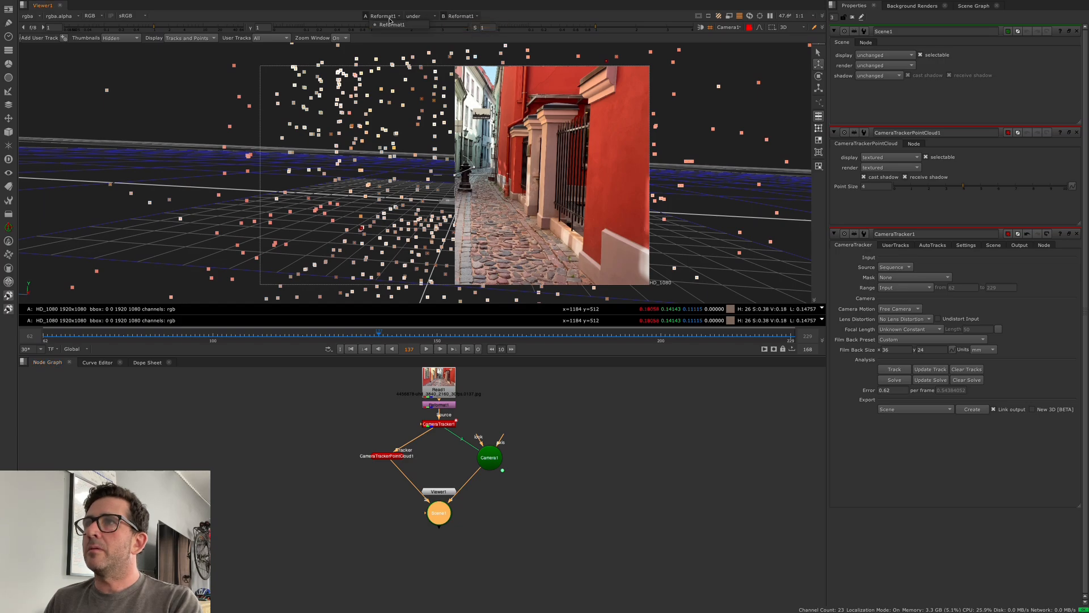
click(396, 26)
click(438, 512)
key(1)
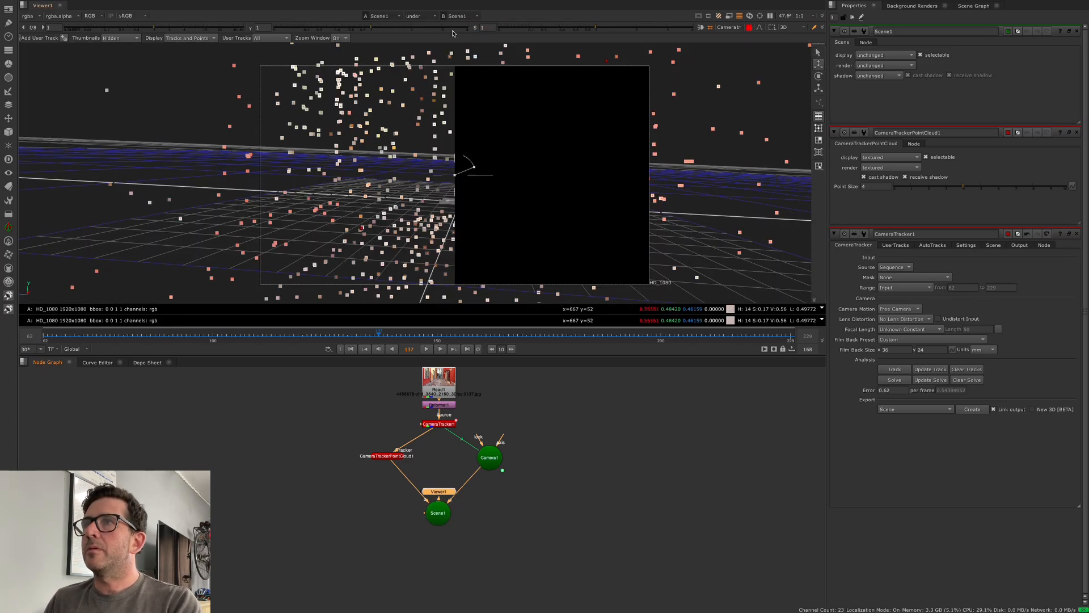
Assign Scene1 to viewer input A and Reformat1 to input B for the comparison.
click(461, 17)
click(464, 25)
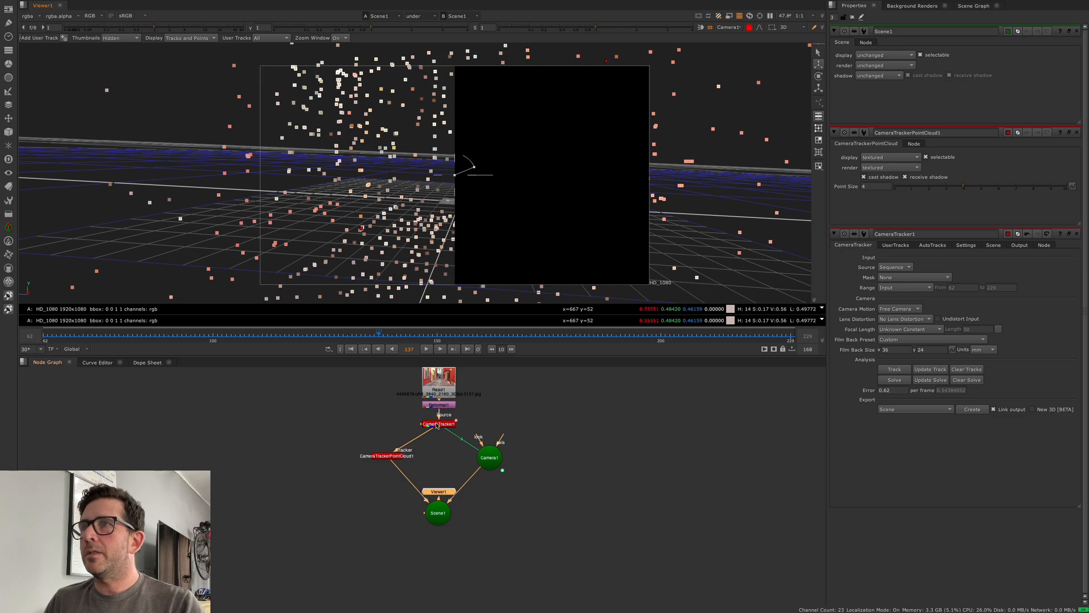
click(438, 424)
key(1)
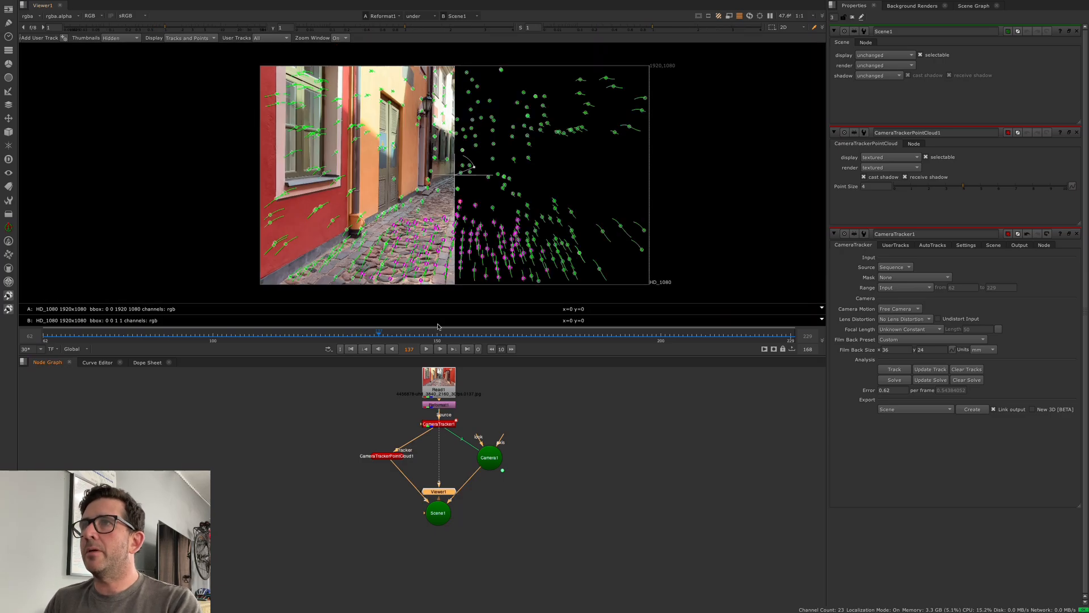
click(460, 15)
click(463, 34)
click(382, 17)
click(383, 25)
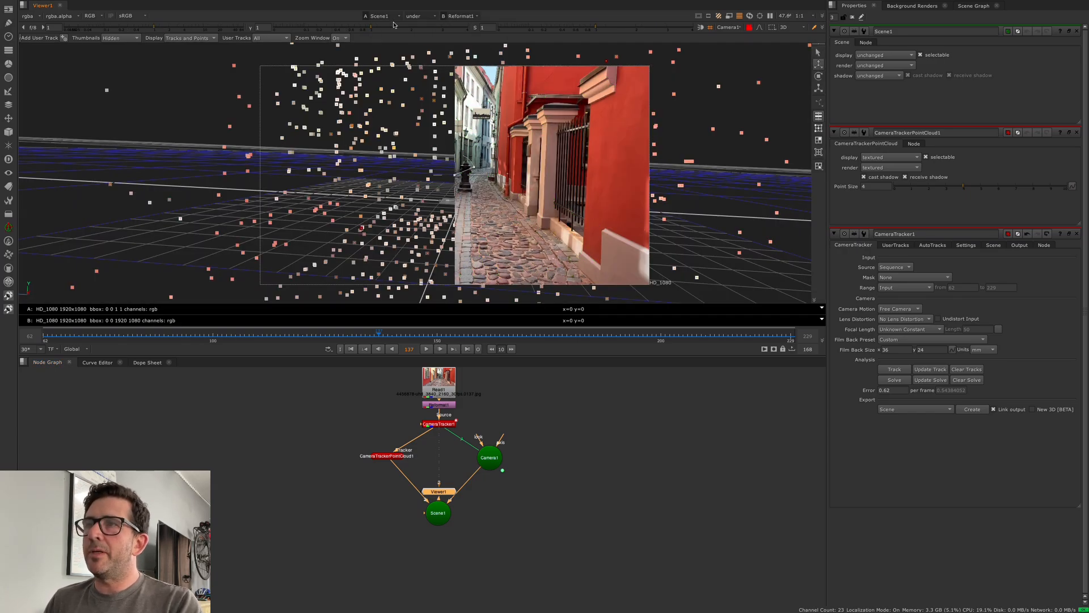
Fade the footage over the point cloud across the full frame, and play and scrub the shot to check the alignment.
drag(473, 168, 470, 163)
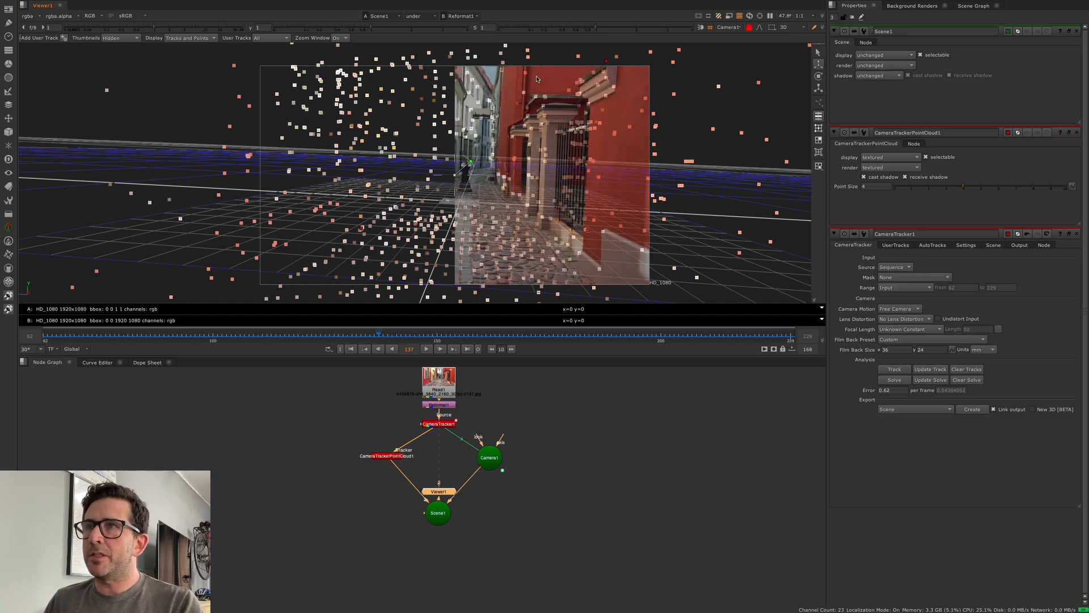
drag(454, 171, 261, 151)
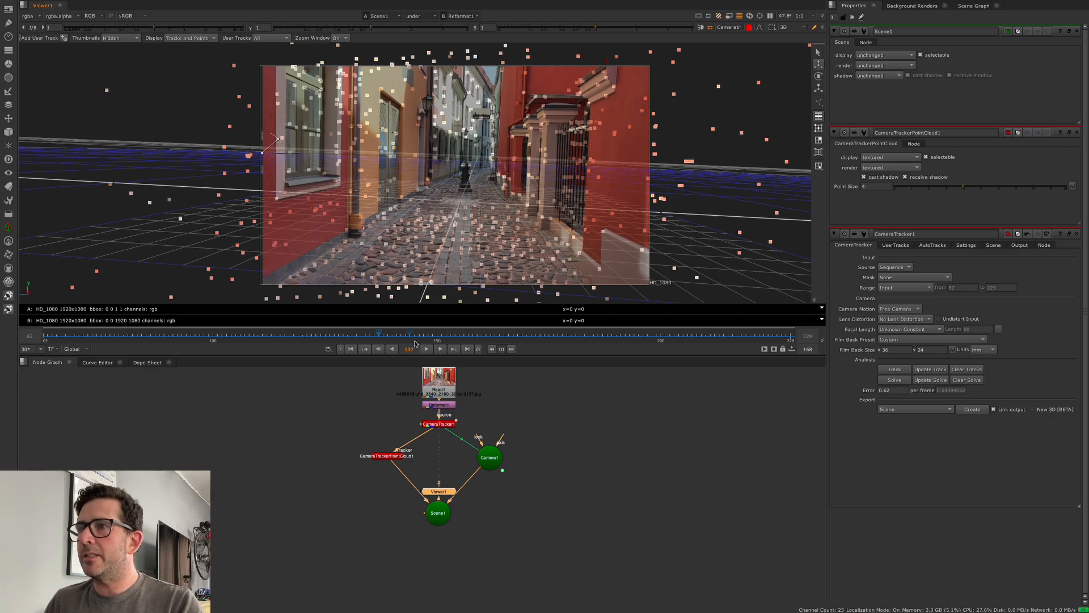
click(427, 349)
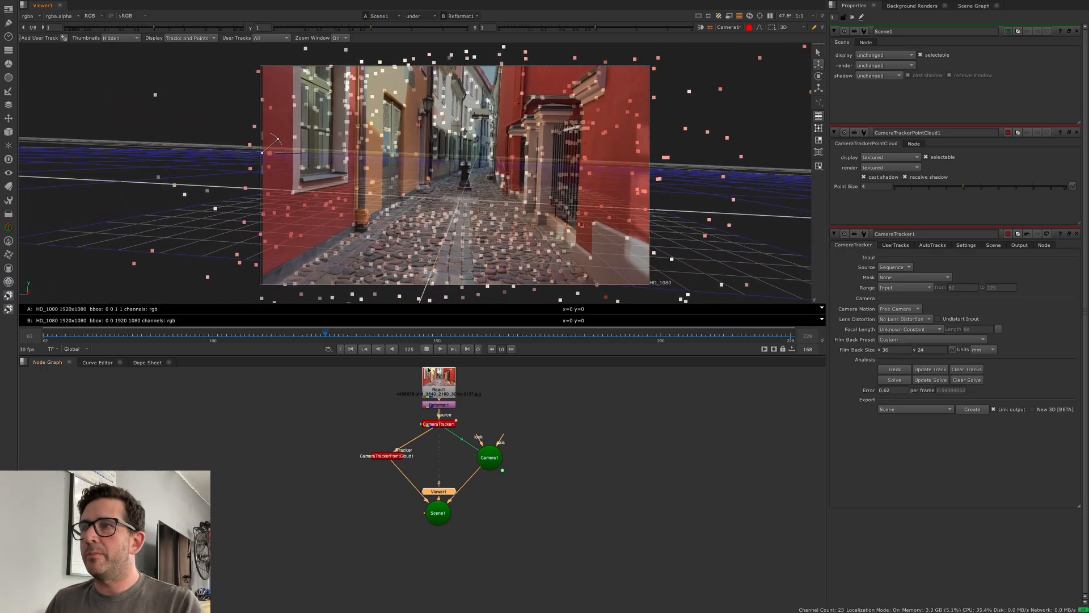
key(k)
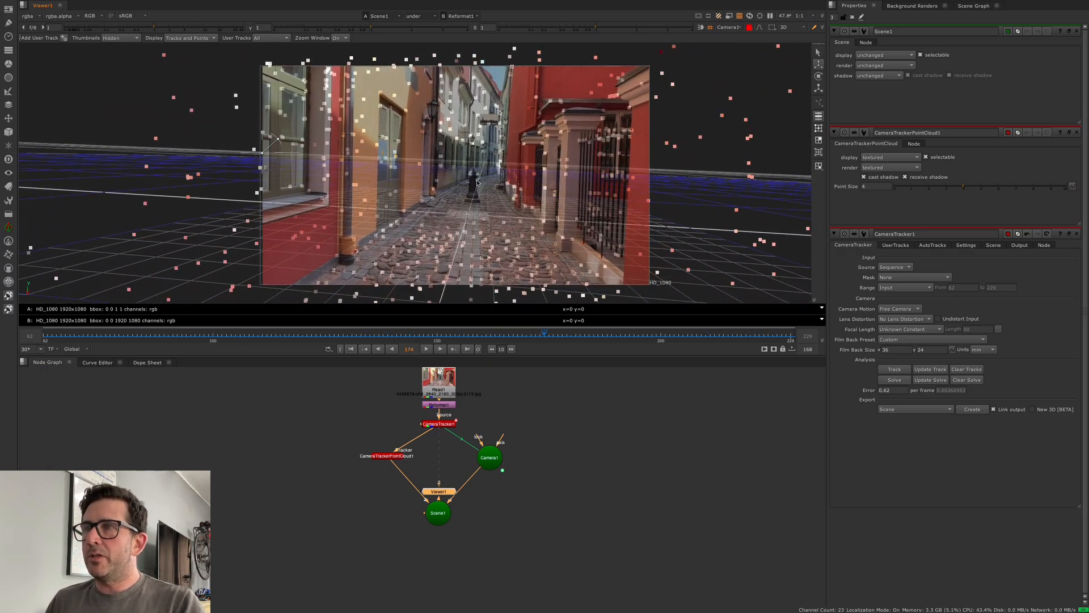
drag(358, 335, 280, 335)
Set the CameraTrackerPointCloud1 point size to 2.8 and scrub back to frame 105 to check the points.
drag(387, 458, 378, 457)
double_click(377, 454)
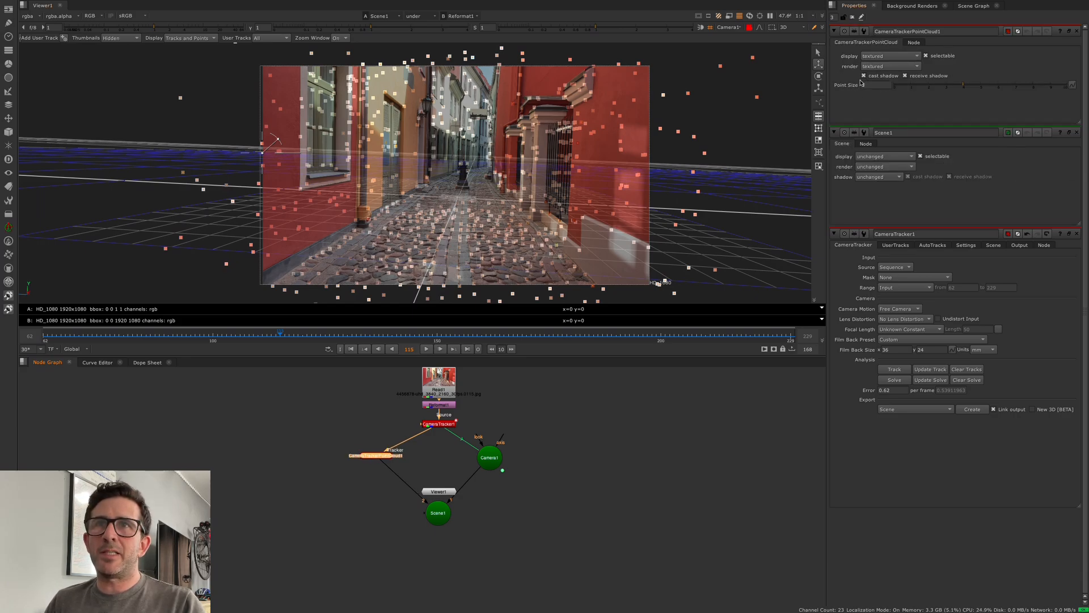
drag(962, 86, 935, 89)
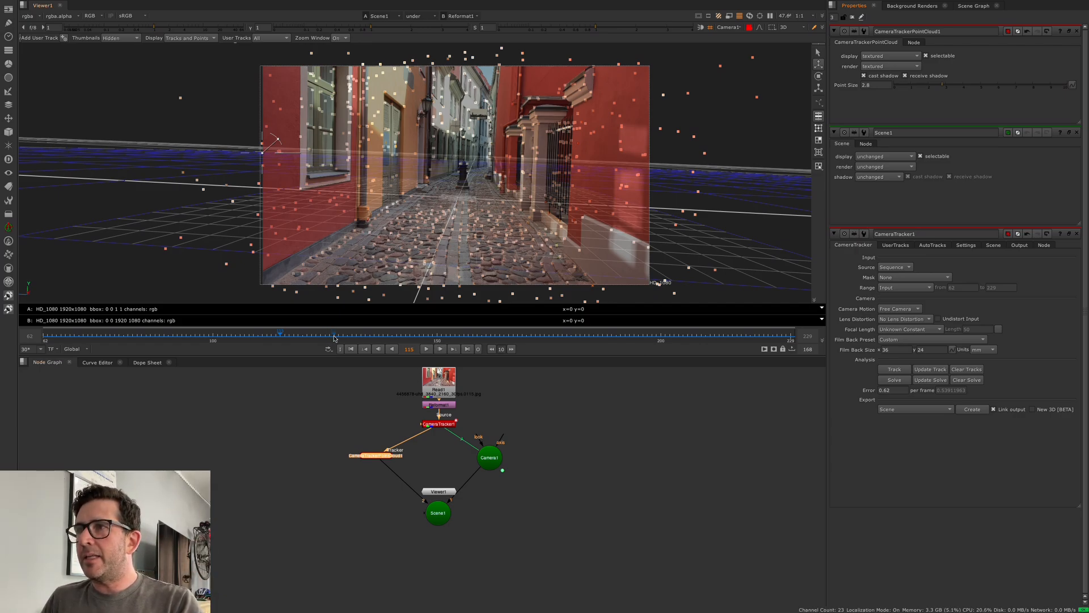
drag(334, 339, 236, 316)
Make room in the node graph and add a PointCloudGenerator node between the tracker point cloud and camera nodes.
drag(492, 459, 525, 462)
drag(438, 492, 437, 570)
click(456, 472)
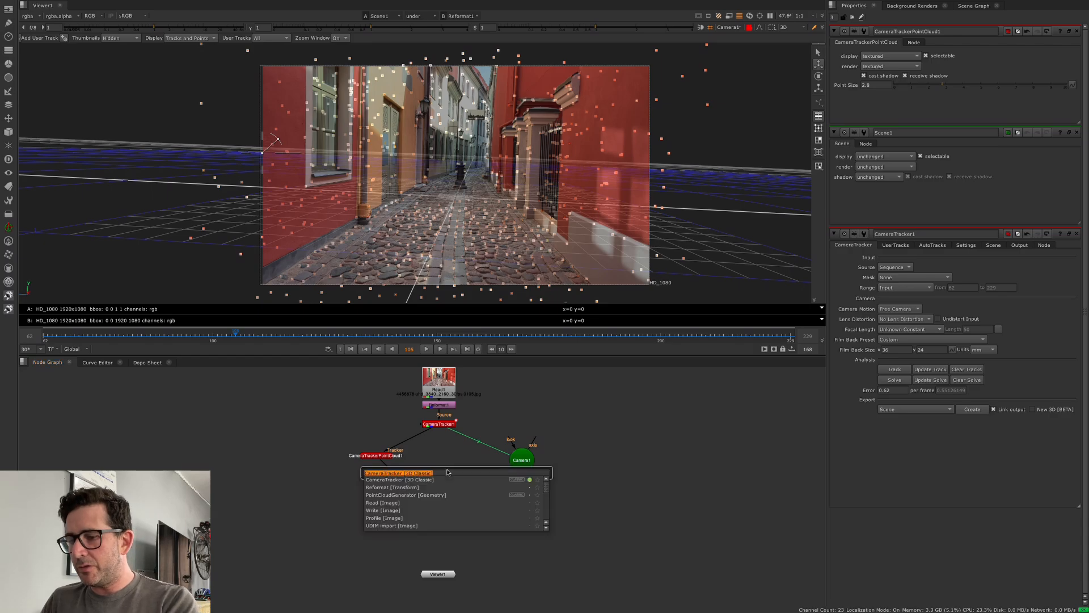
key(Tab)
text(poi)
key(Down)
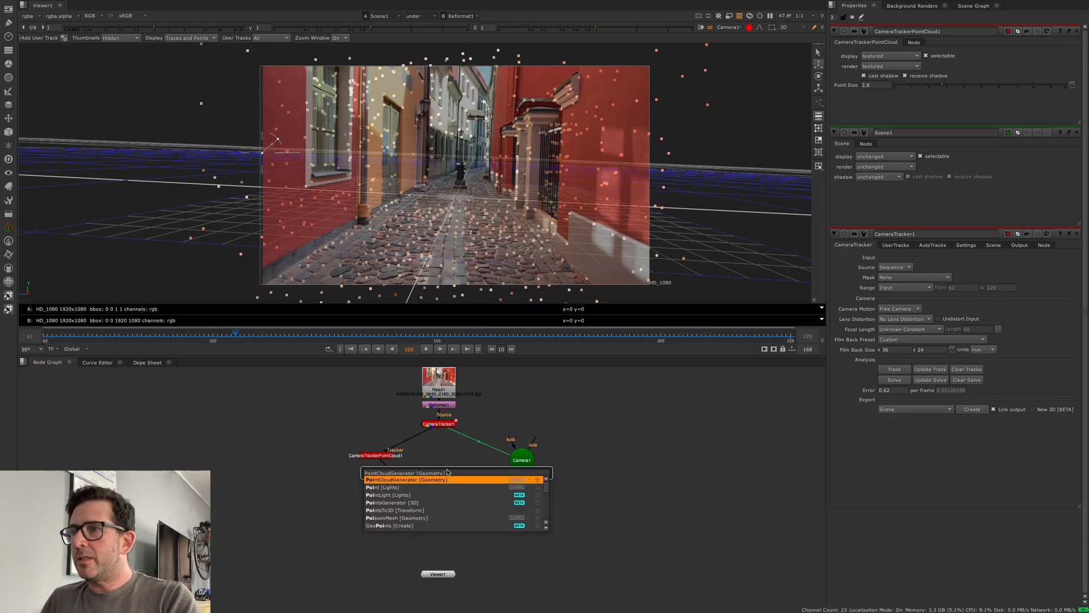
key(Return)
drag(453, 462, 438, 472)
drag(364, 459, 358, 460)
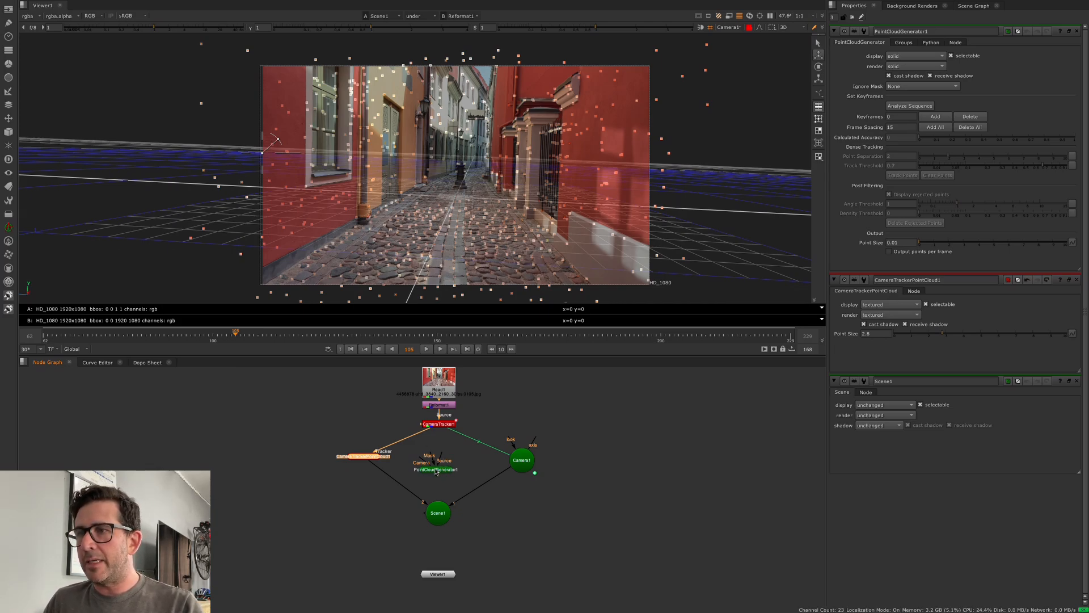
Connect PointCloudGenerator1 to Camera1 and the CameraTracker1 source, and feed its output into Scene1.
drag(435, 471, 522, 468)
click(442, 472)
drag(440, 476, 439, 513)
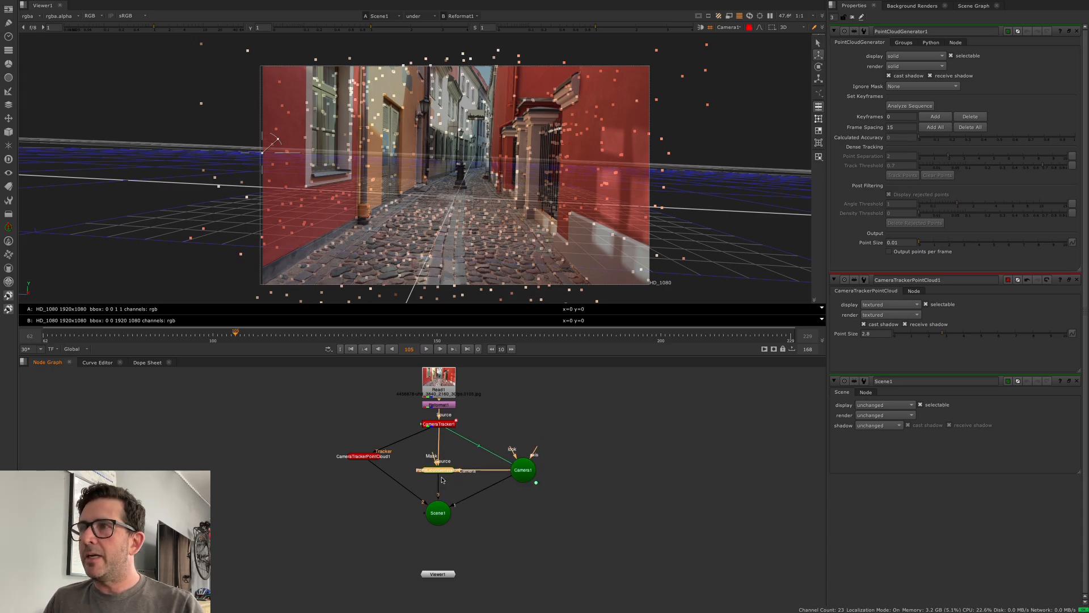
Show PointCloudGenerator1 in the viewer and turn off the A/B comparison.
key(1)
click(420, 16)
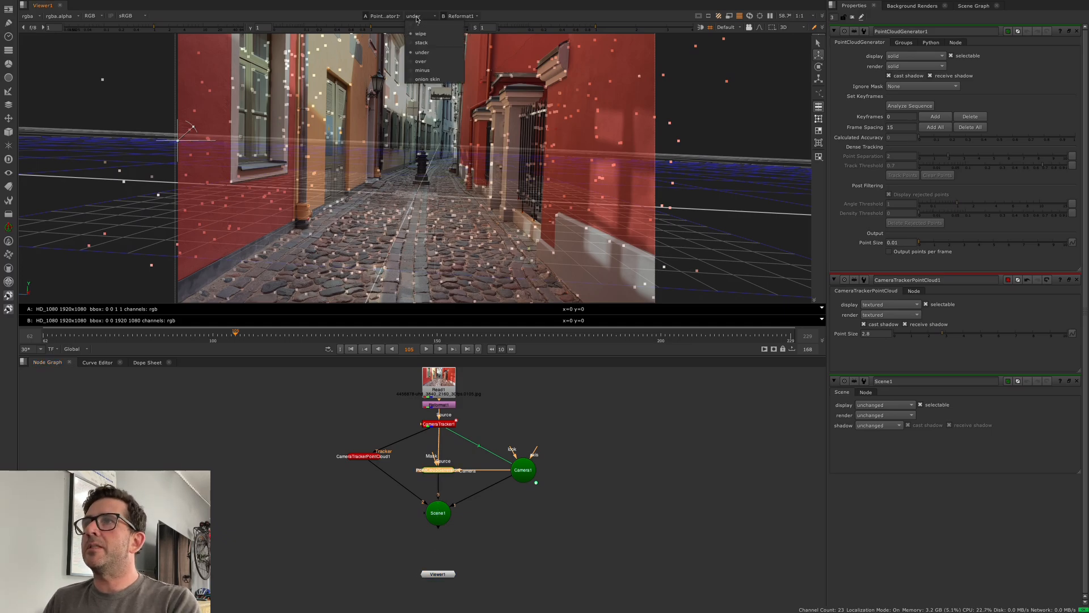
click(423, 27)
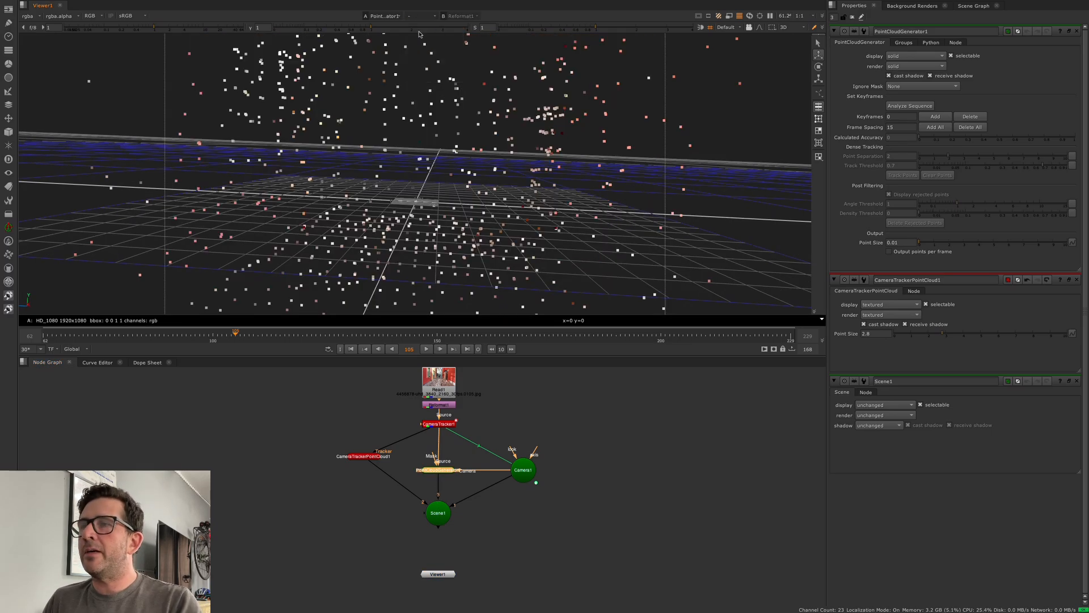
Analyze the sequence for keyframes in PointCloudGenerator1 and track its points over the global frame range 62-229.
click(909, 106)
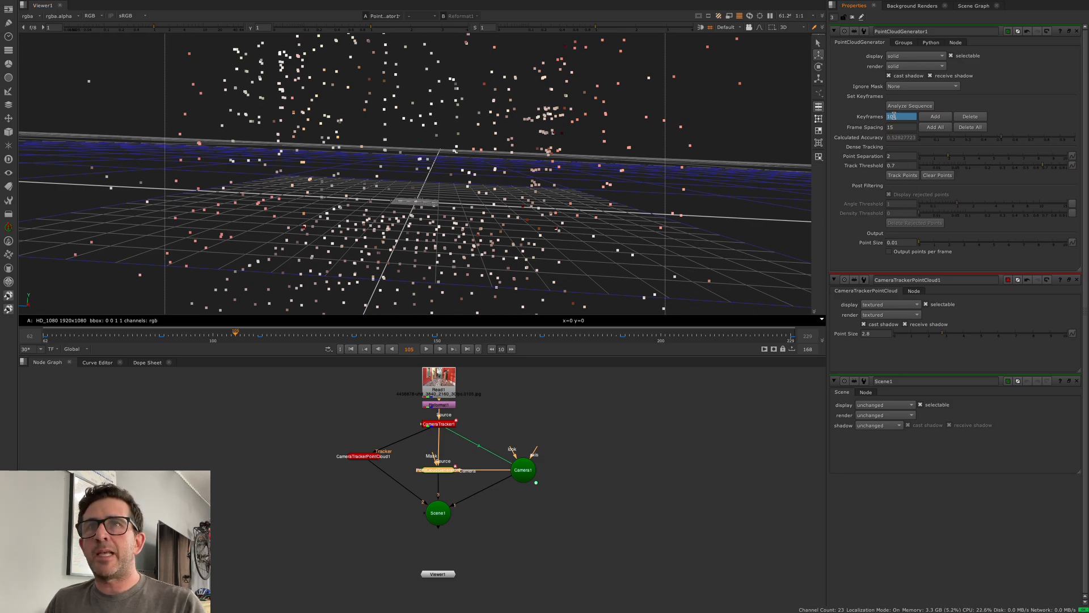
click(906, 178)
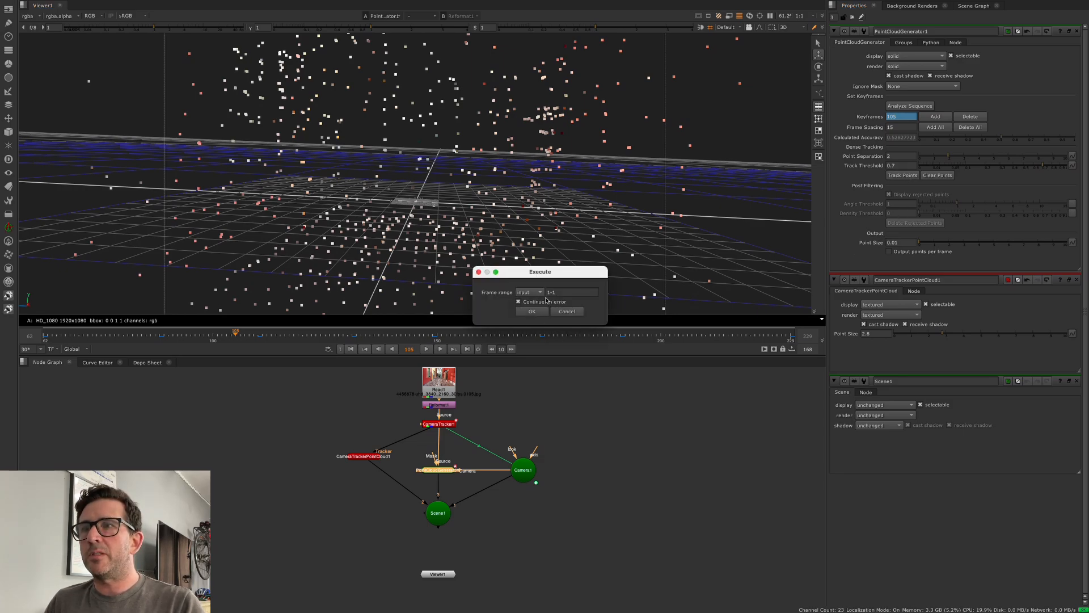
click(529, 293)
click(545, 302)
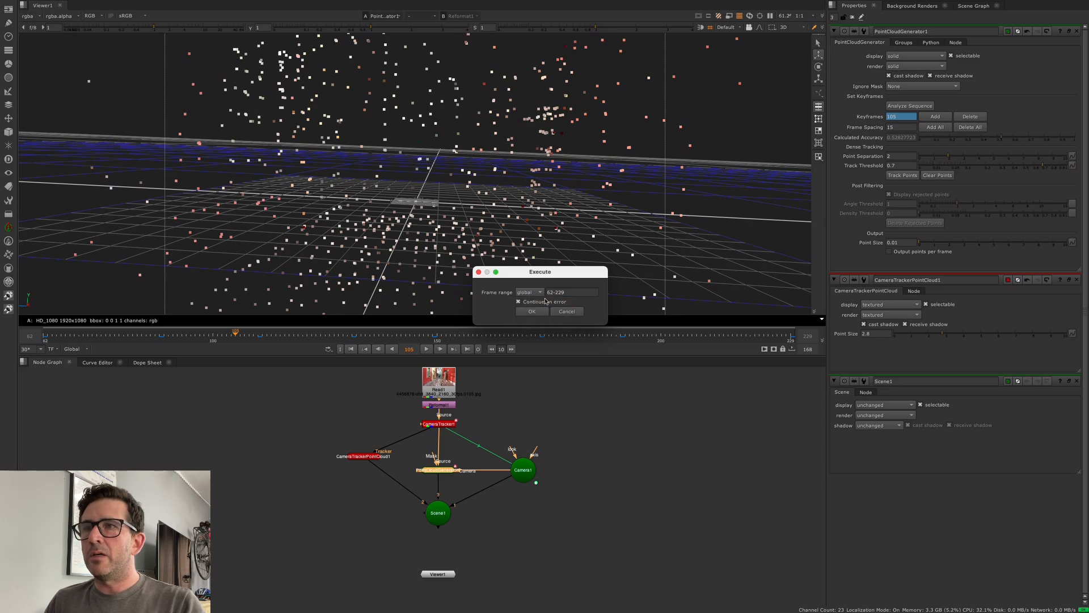
click(542, 314)
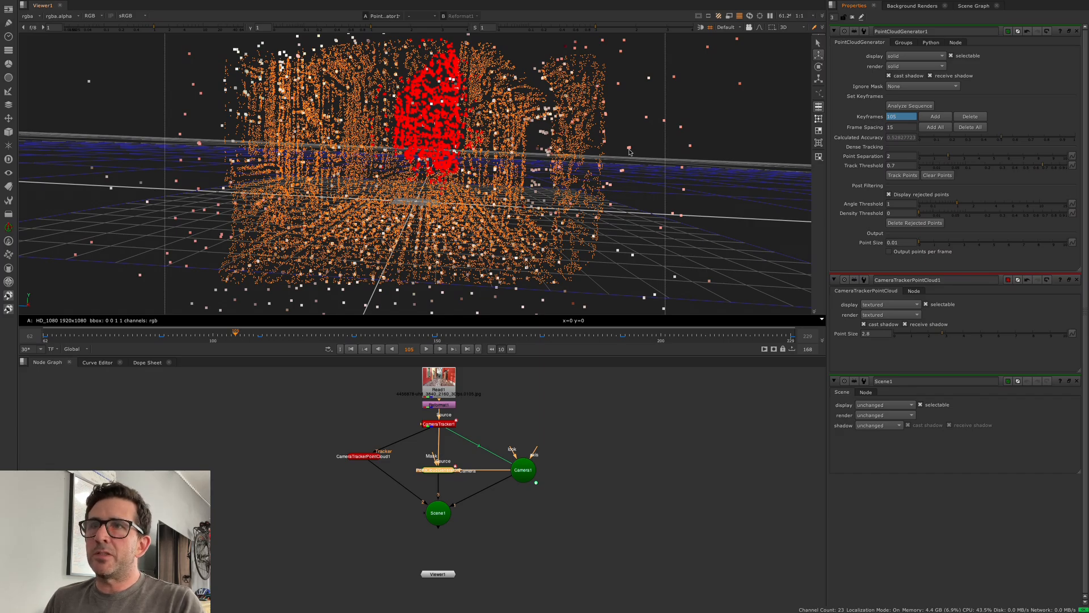
Inspect the dense point cloud with the node deselected and delete its rejected points.
click(733, 132)
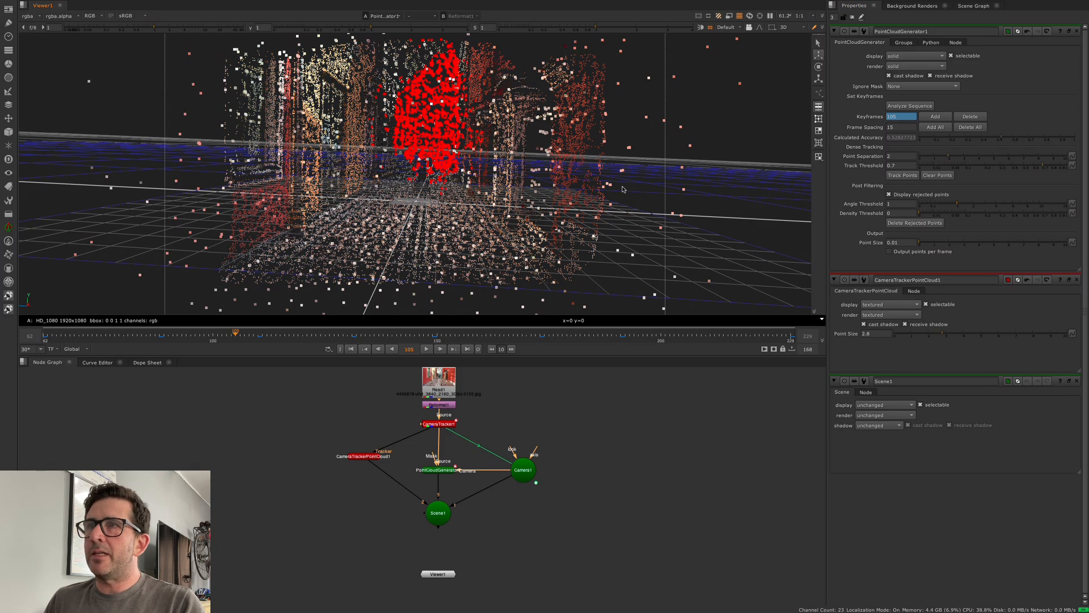
scroll(630, 193, down, 5)
scroll(644, 191, up, 5)
scroll(636, 182, down, 2)
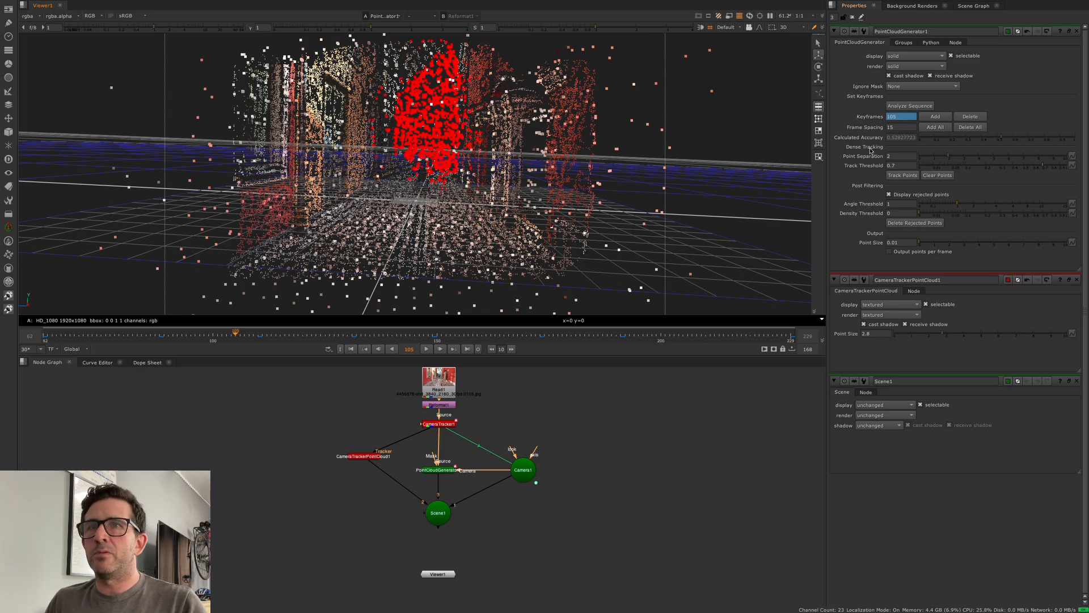
click(915, 223)
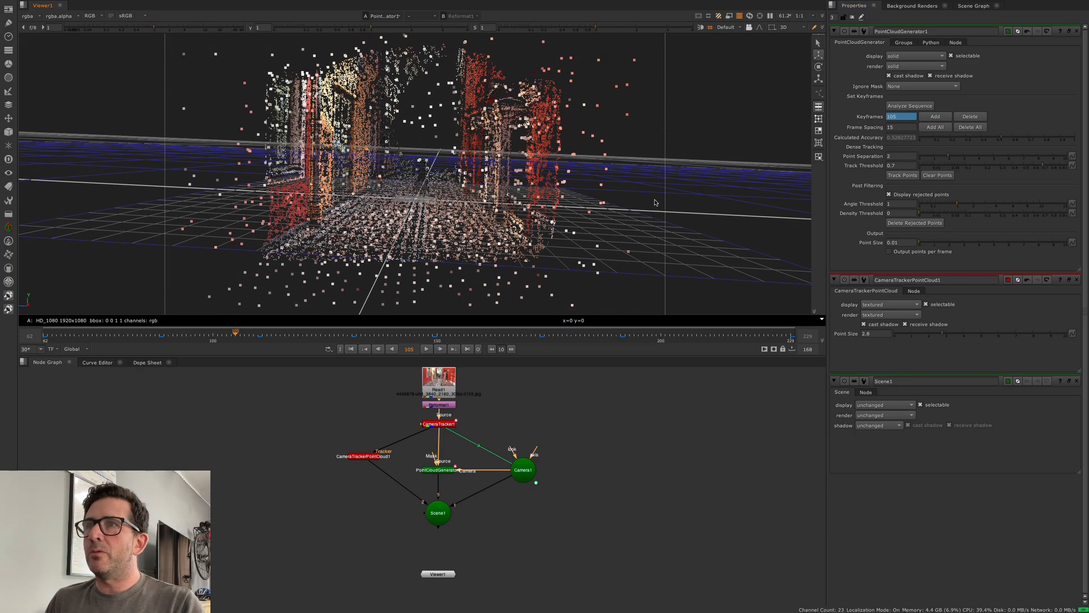
Set the PointCloudGenerator1 point size to 2.25 and inspect the dense street cloud from several angles.
mouse_move(631, 207)
ctrl+mouse_down()
mouse_move(732, 224)
mouse_move(466, 233)
mouse_move(634, 216)
ctrl+mouse_up()
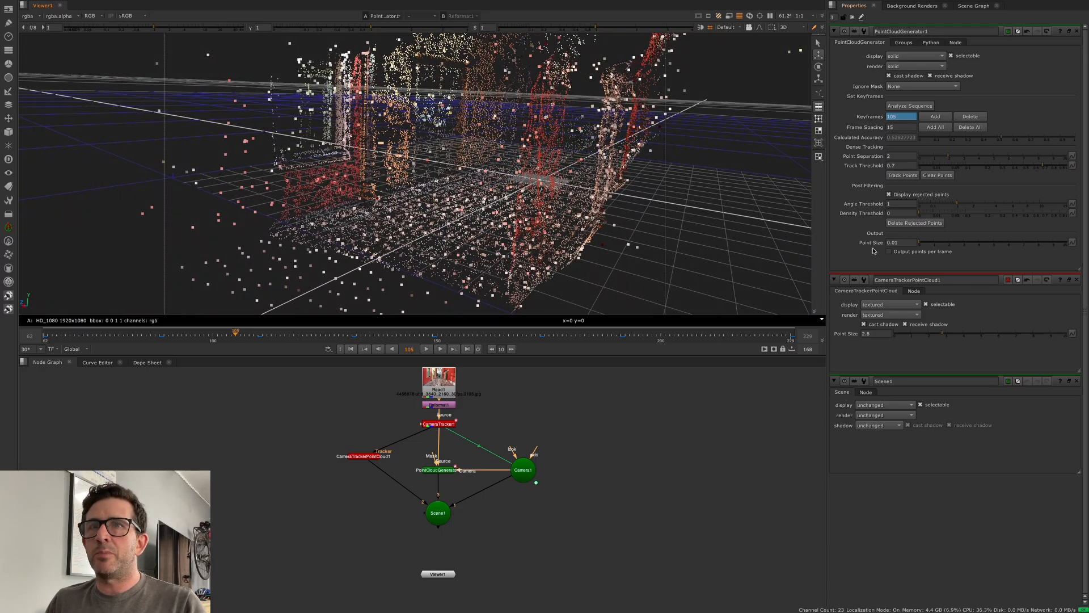
drag(925, 247, 952, 243)
scroll(486, 232, down, 5)
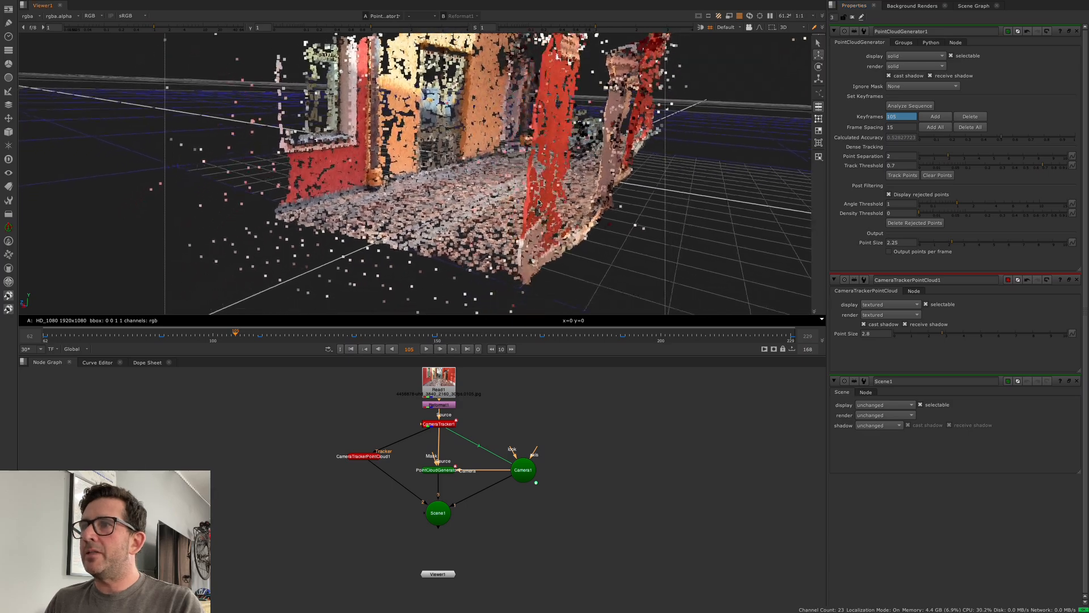
ctrl+drag(486, 232, 561, 250)
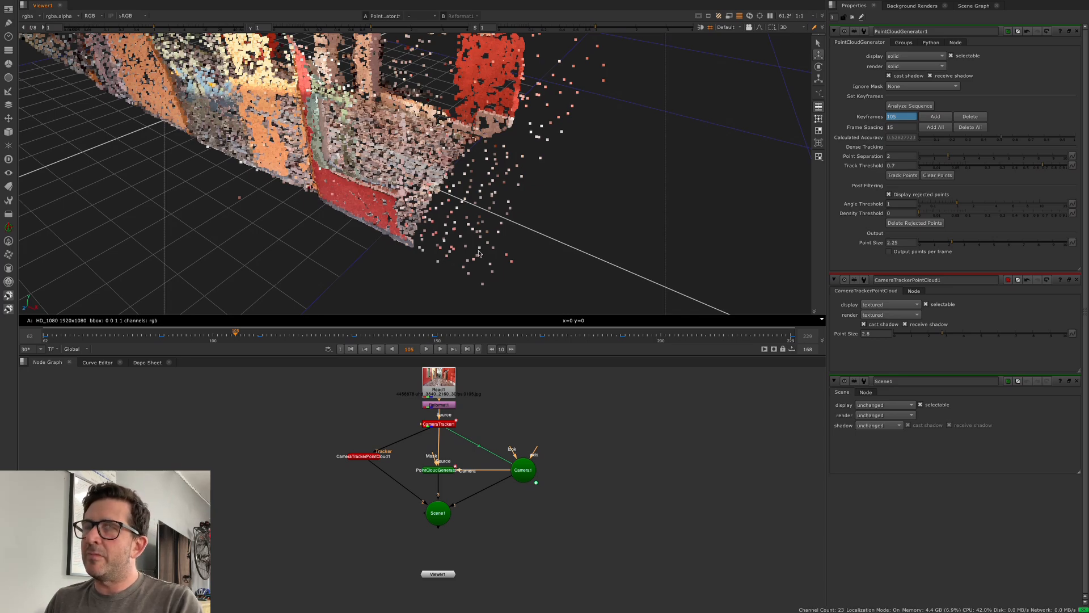
middle_drag(439, 219, 430, 255)
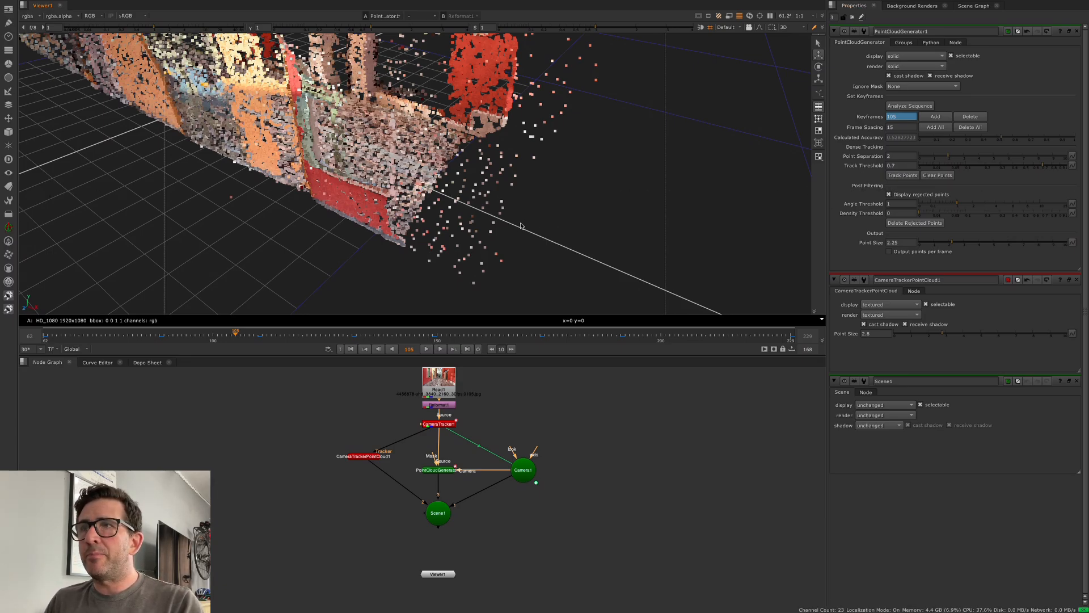
middle_drag(521, 226, 413, 221)
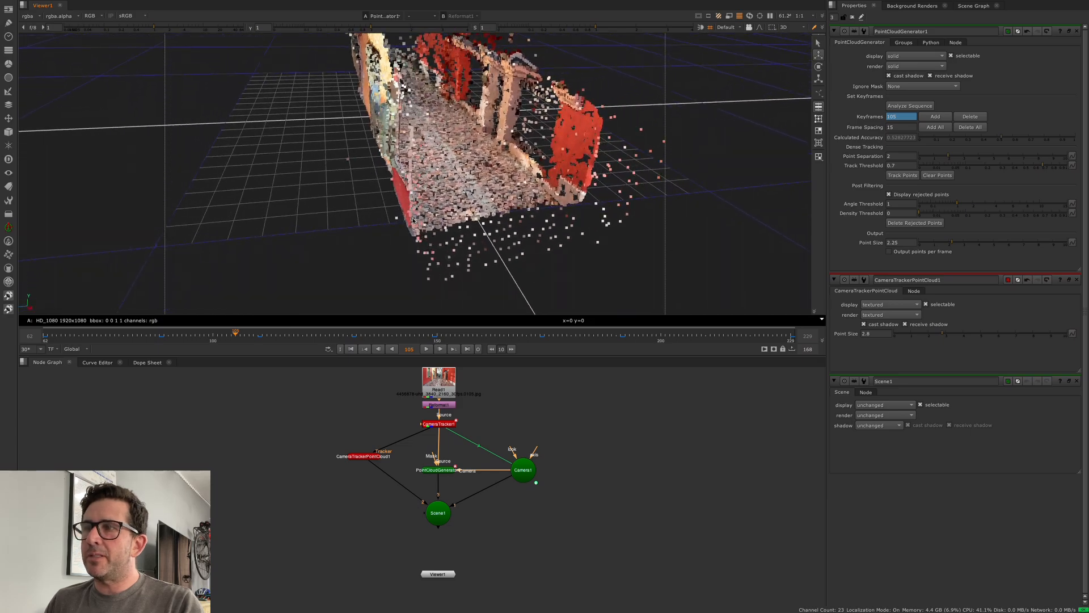
Tidy the node layout by aligning CameraTrackerPointCloud1, PointCloudGenerator1 and Camera1 in one row above Scene1.
drag(363, 456, 362, 458)
click(440, 471)
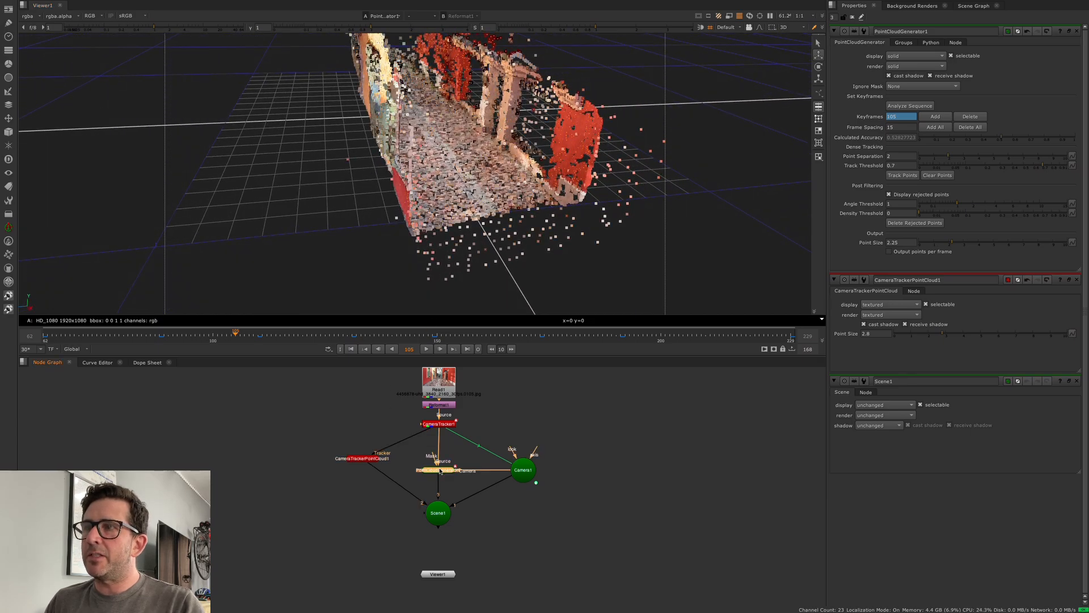
click(368, 461)
drag(441, 471, 441, 458)
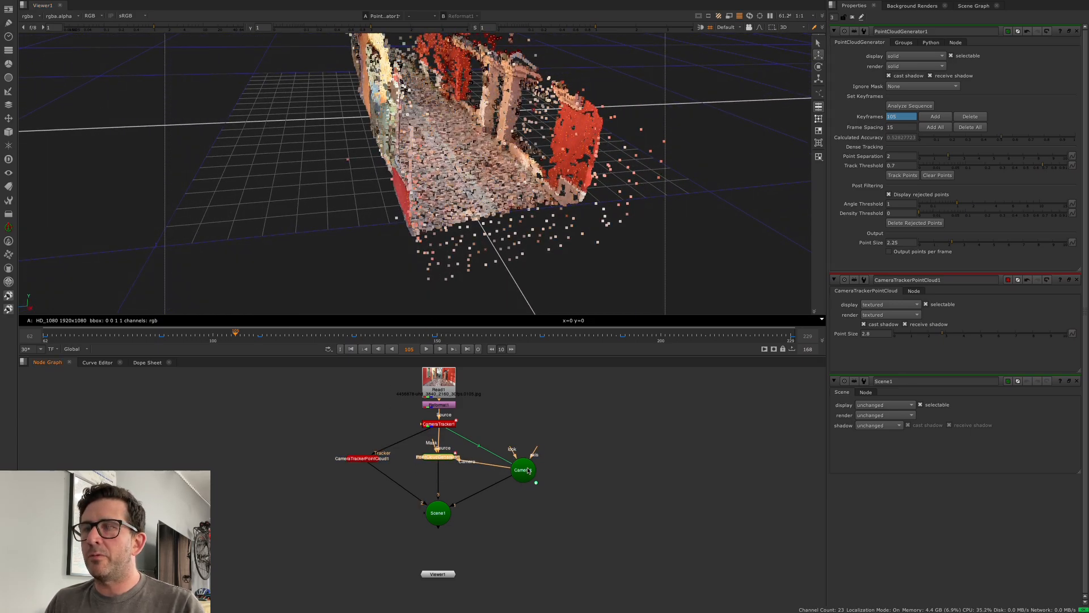
drag(528, 471, 543, 457)
scroll(568, 216, down, 4)
click(578, 242)
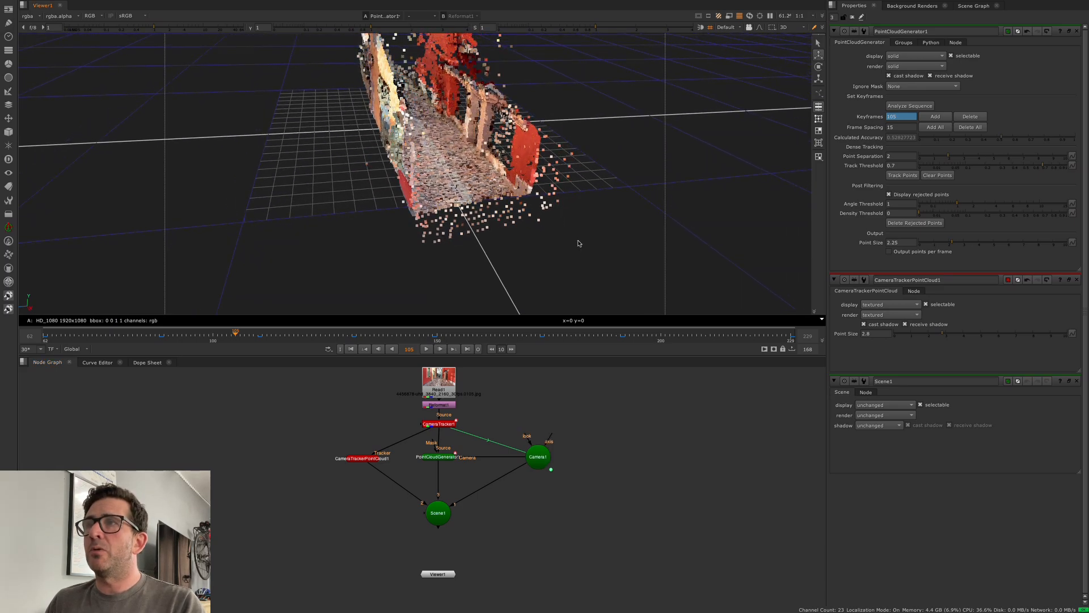
scroll(570, 255, up, 2)
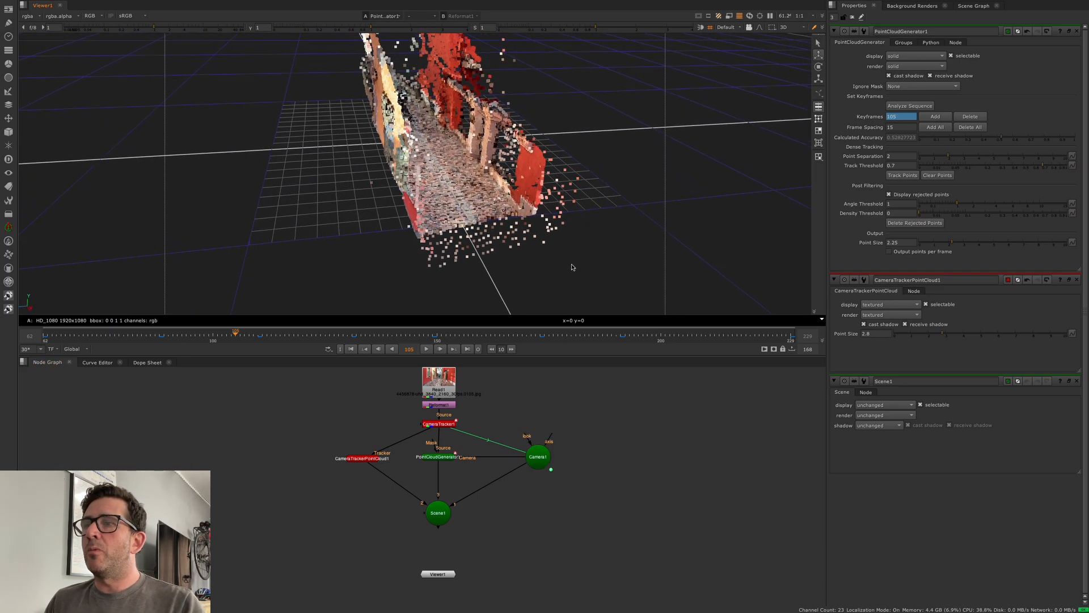
click(438, 517)
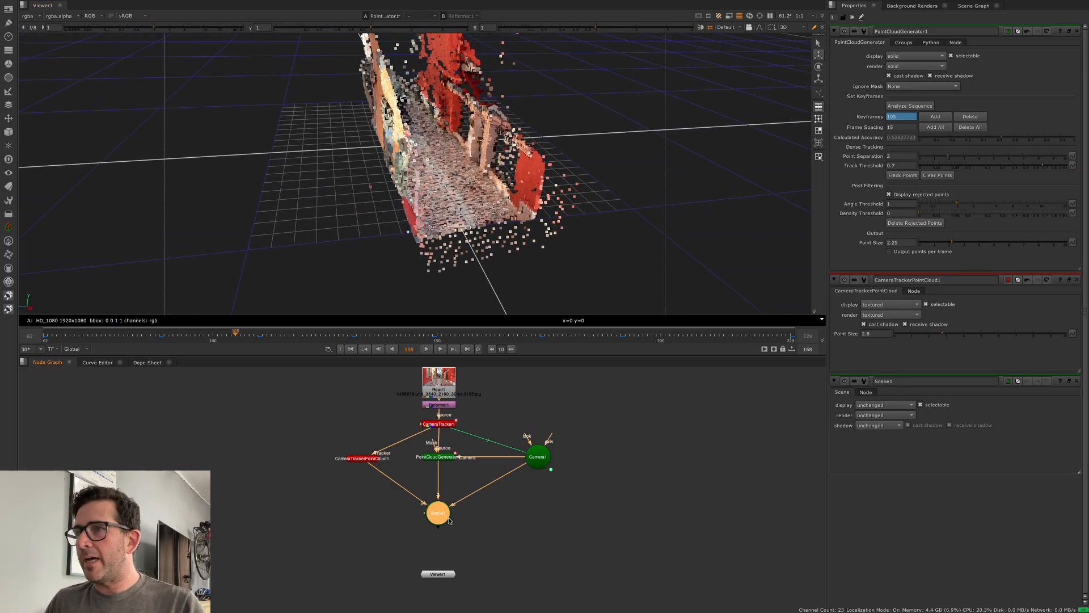
Show CameraTracker1 in the 2D viewer and open its properties to display the tracks over the footage.
click(443, 424)
key(Tab)
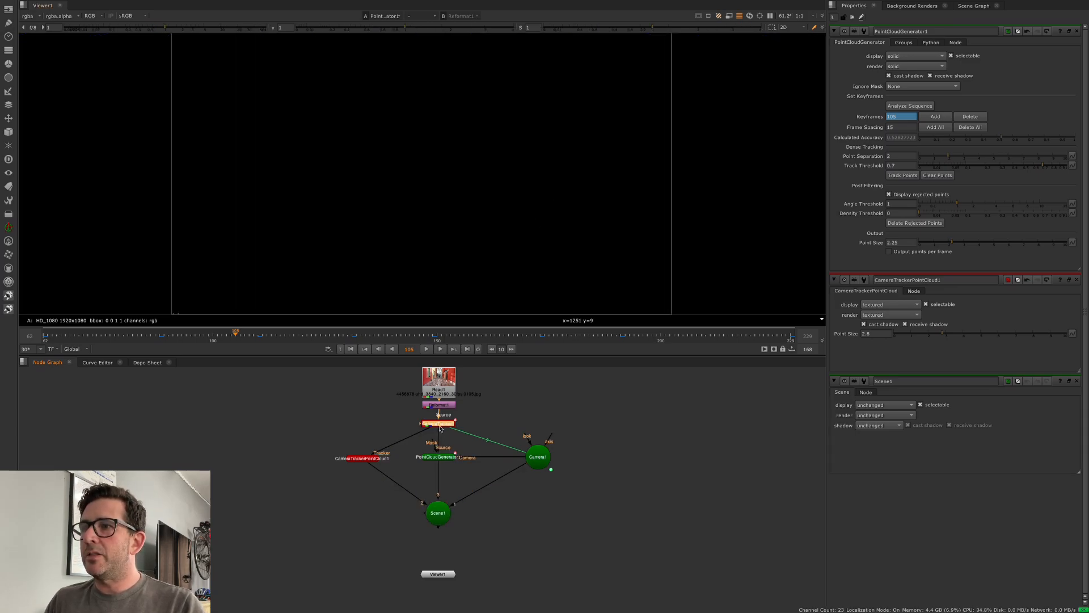
key(1)
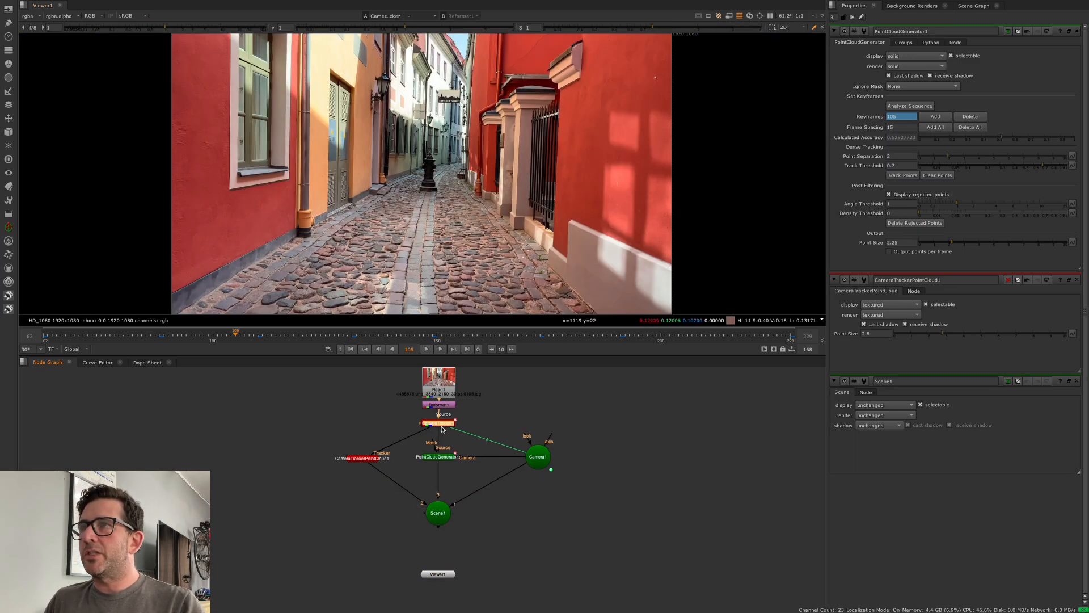
double_click(442, 426)
scroll(534, 215, down, 3)
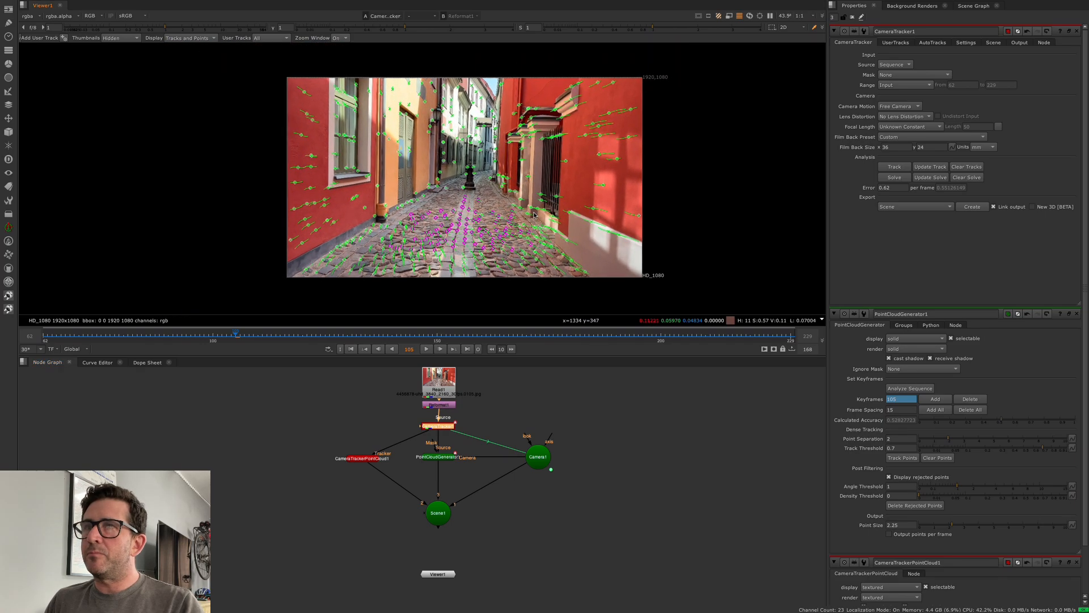
scroll(534, 215, up, 2)
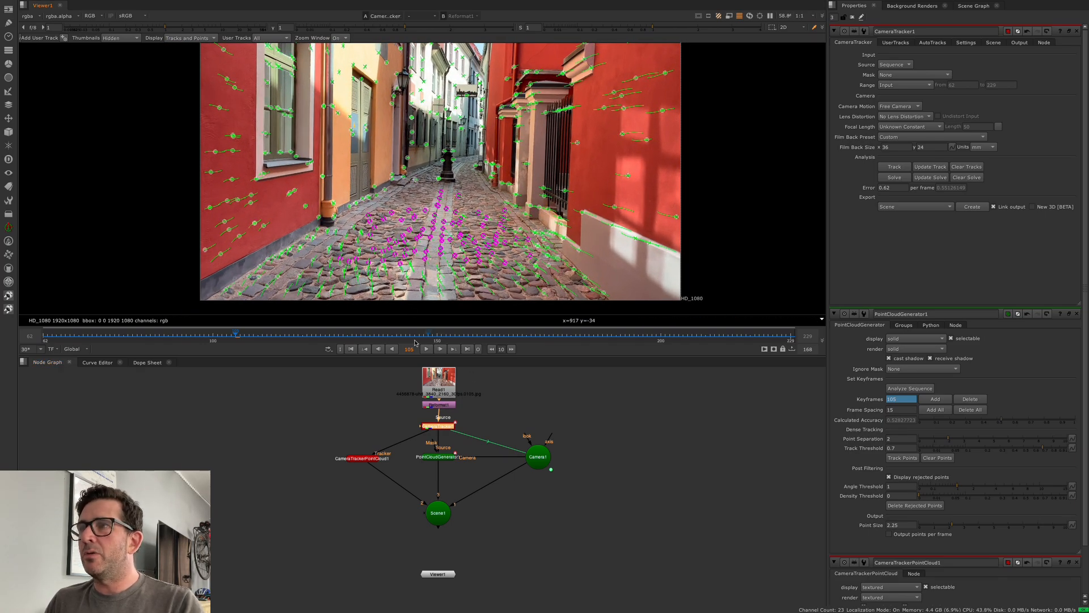
Select the tracks on the cobblestone street, create a card from them and inspect its placement in the cloud.
drag(371, 202, 508, 299)
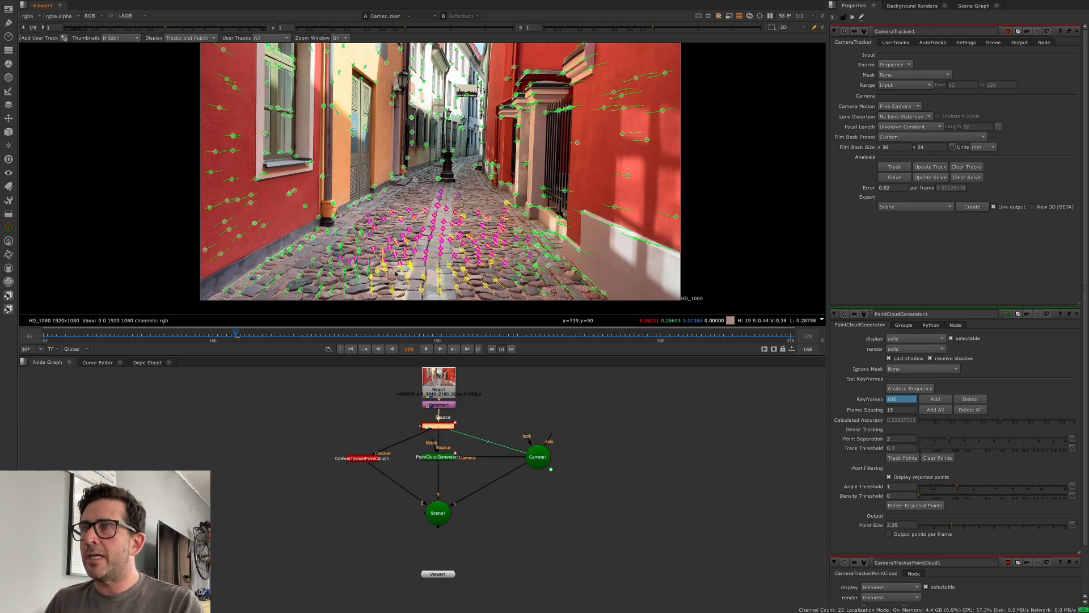
right_click(436, 225)
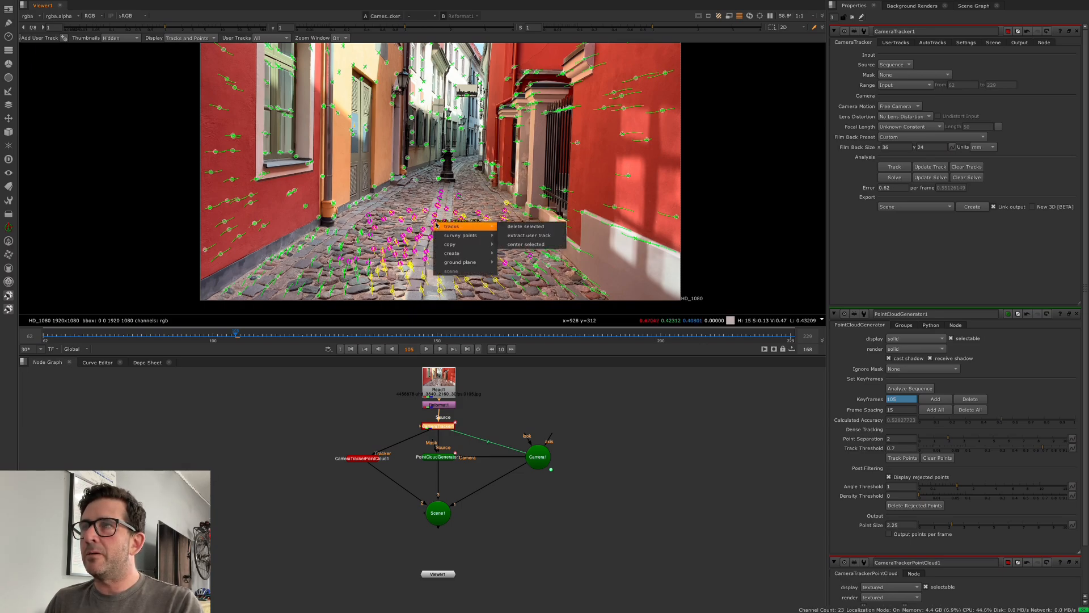
mouse_move(450, 245)
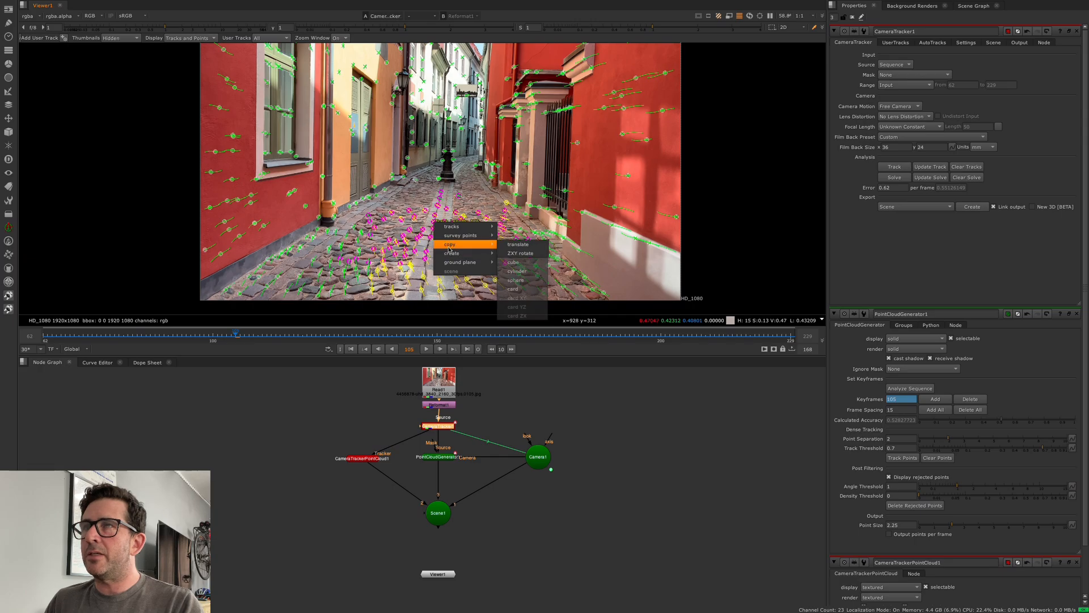
click(516, 288)
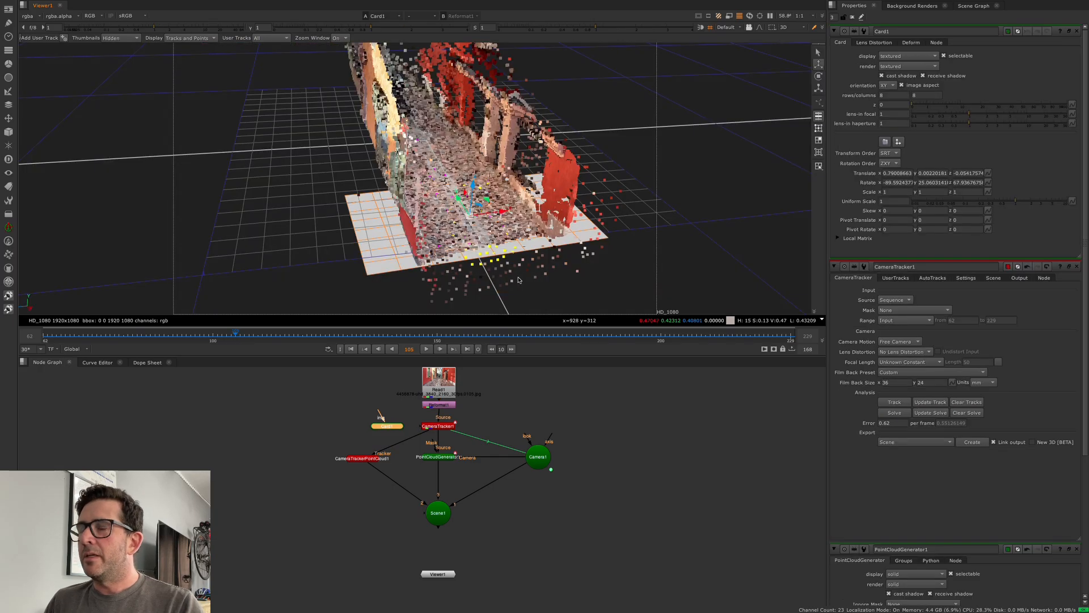
ctrl+drag(499, 258, 397, 279)
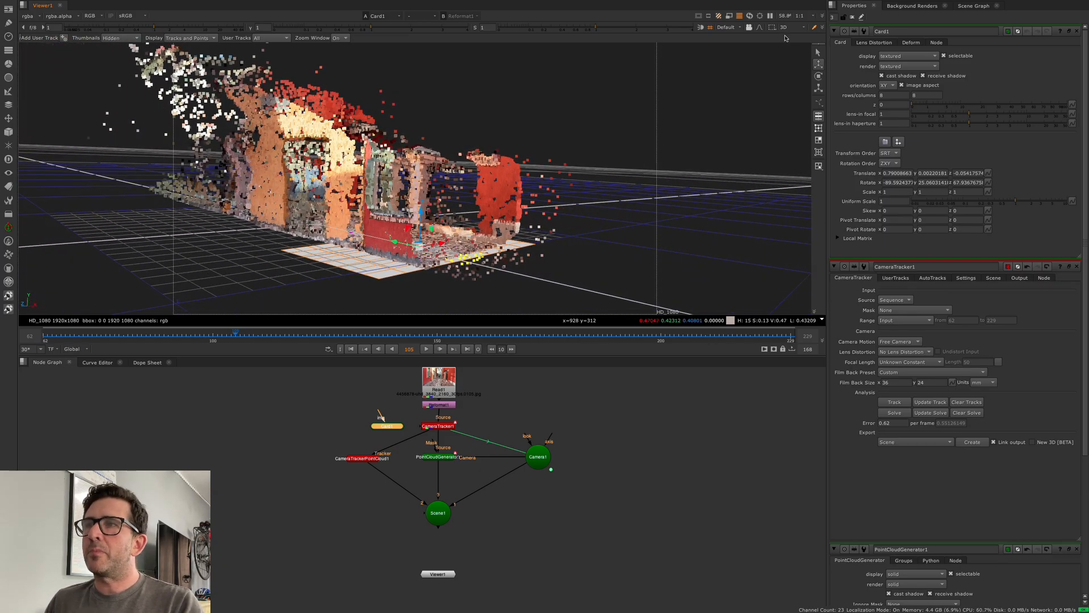
ctrl+drag(600, 212, 472, 209)
Rearrange Card1 and CameraTrackerPointCloud1 in the node graph and connect Card1 to Scene1.
drag(379, 423, 326, 416)
drag(362, 460, 387, 459)
drag(341, 419, 339, 454)
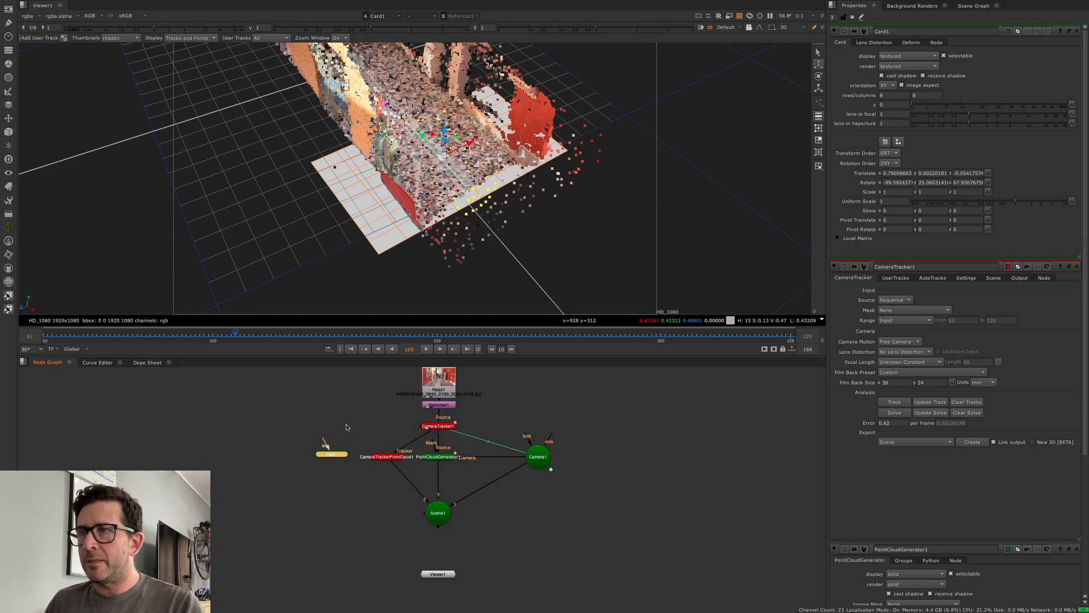
ctrl+drag(425, 196, 427, 245)
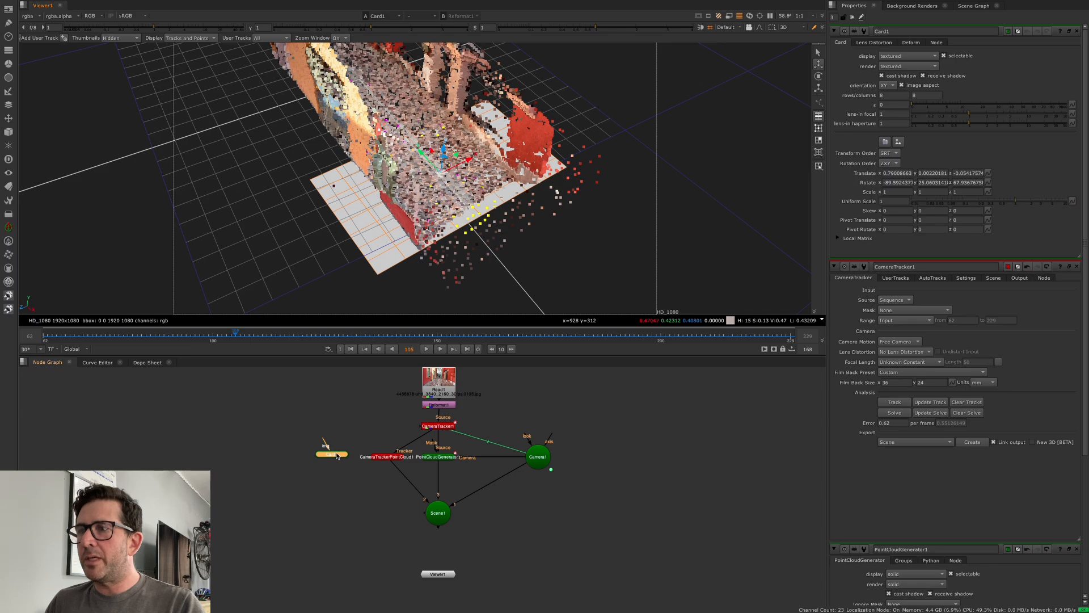
drag(336, 455, 346, 472)
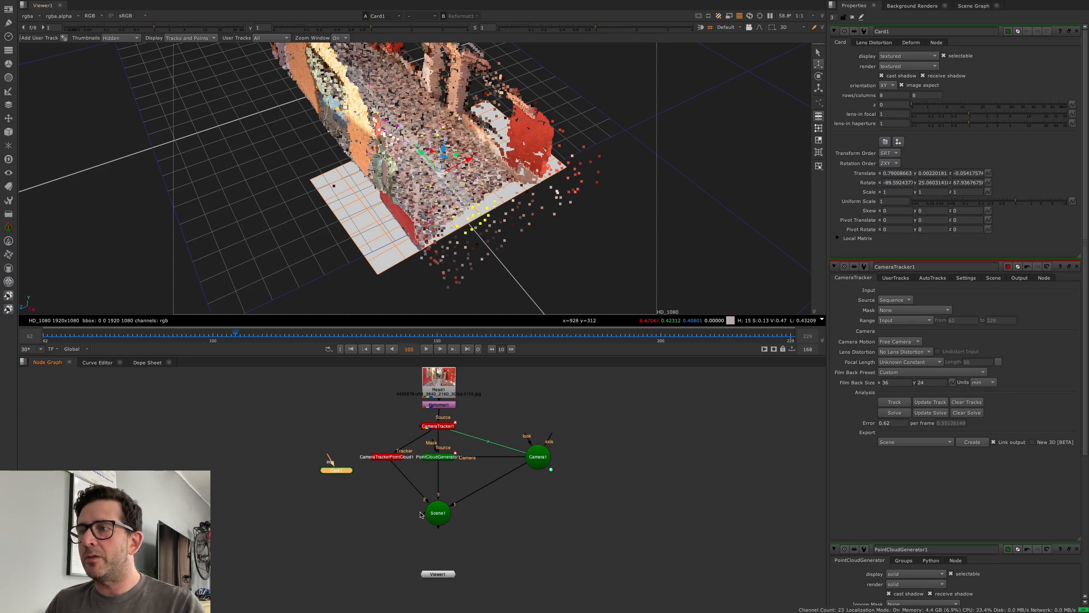
drag(435, 519, 358, 514)
Switch to the top view and move Card1 down the street to about X 0.66.
scroll(496, 234, down, 3)
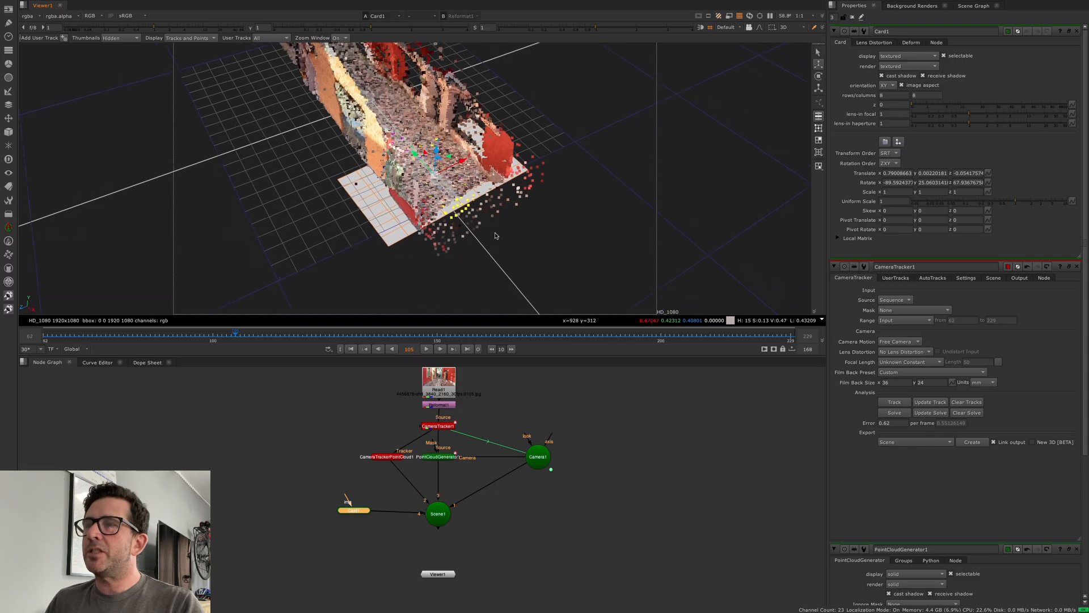
scroll(496, 233, up, 2)
ctrl+drag(496, 234, 499, 260)
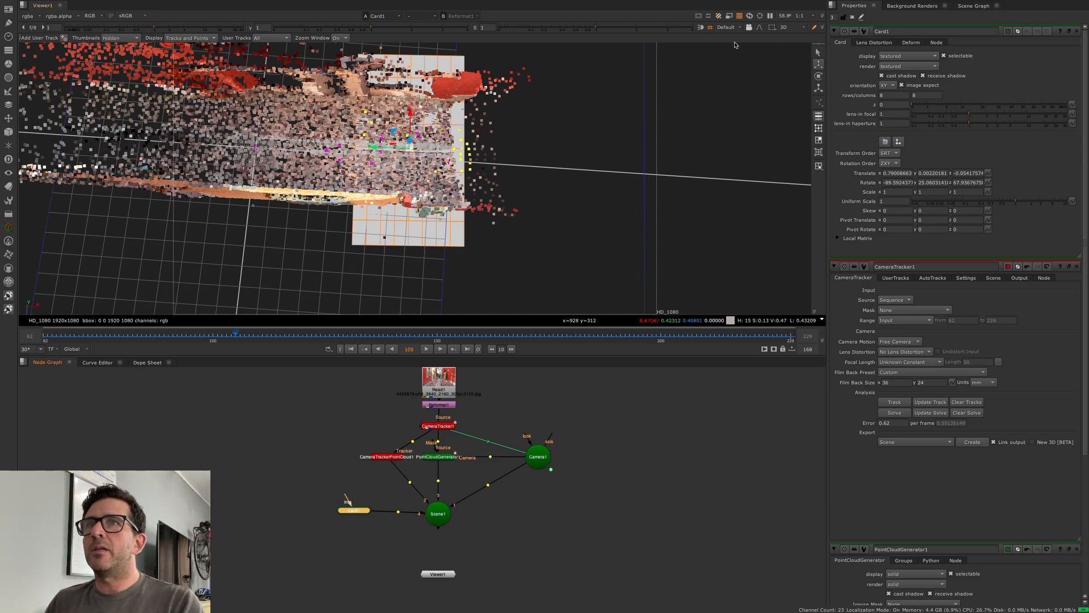
click(788, 28)
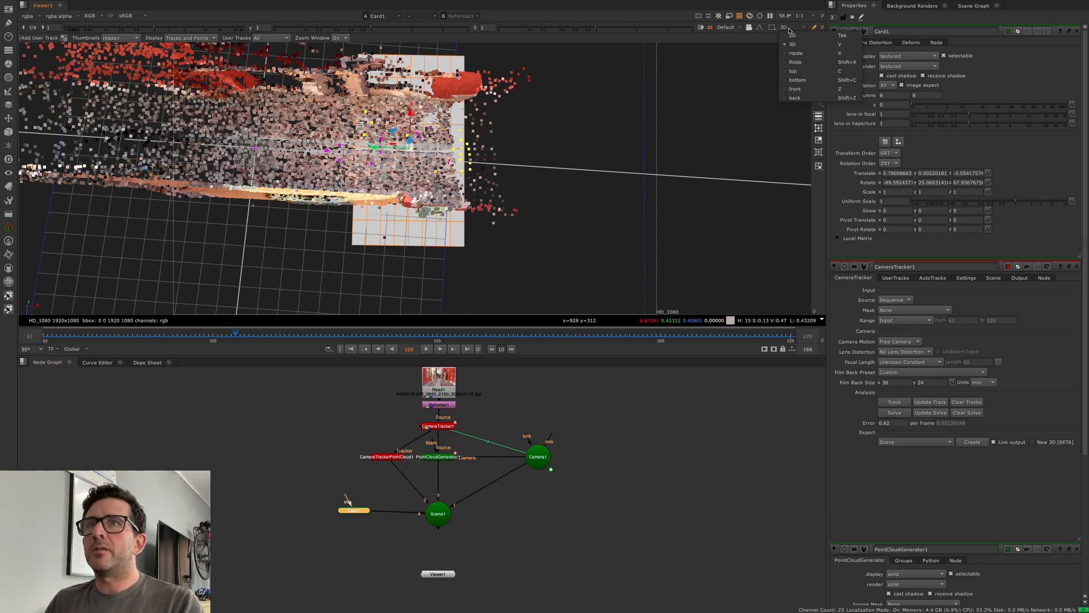
click(794, 71)
scroll(549, 201, up, 5)
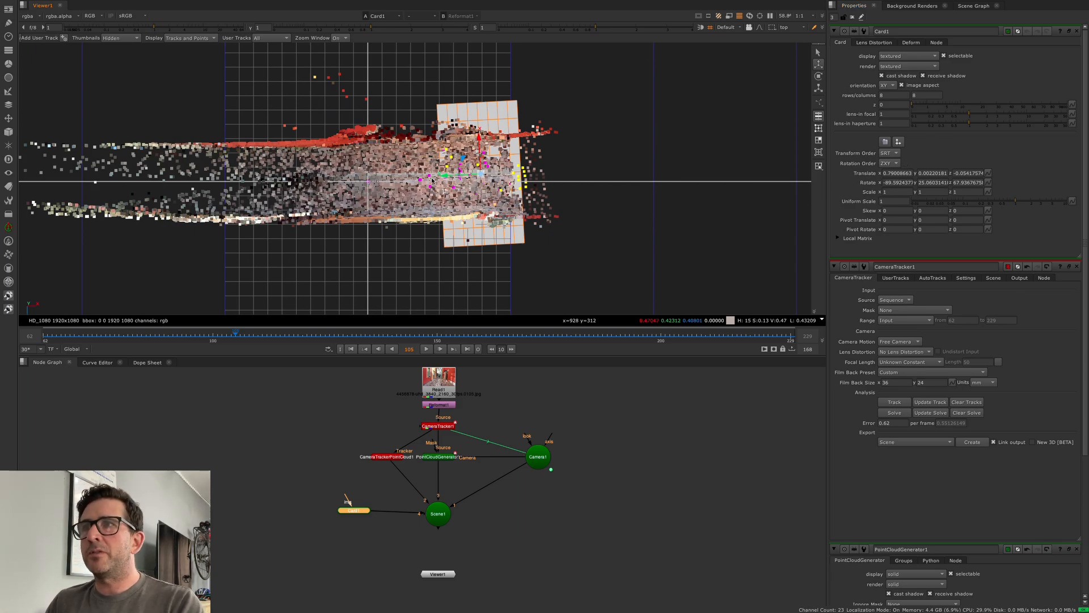
drag(446, 178, 431, 179)
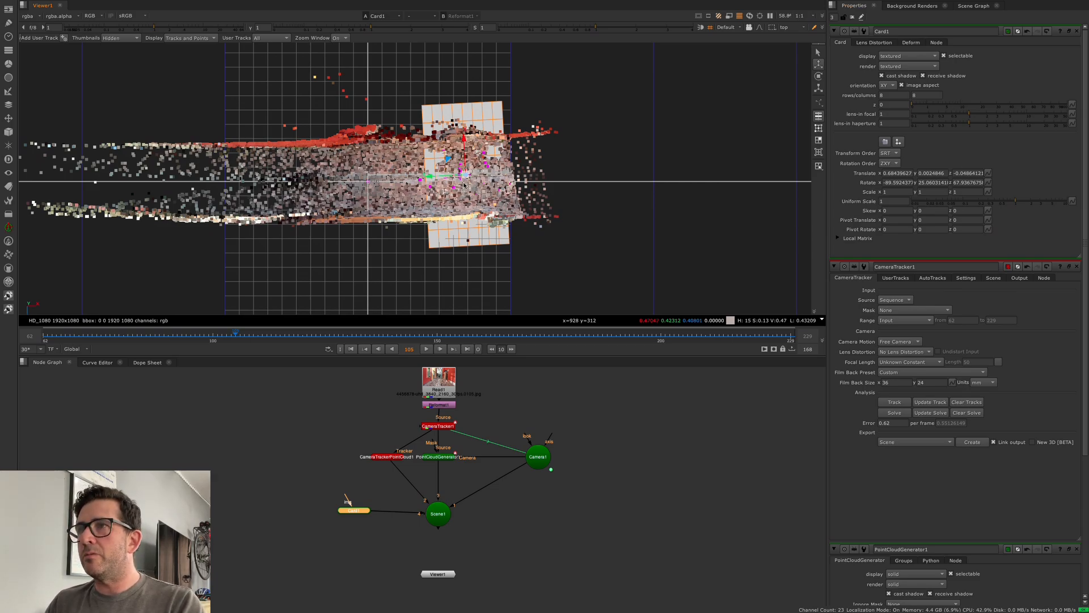
drag(430, 177, 426, 177)
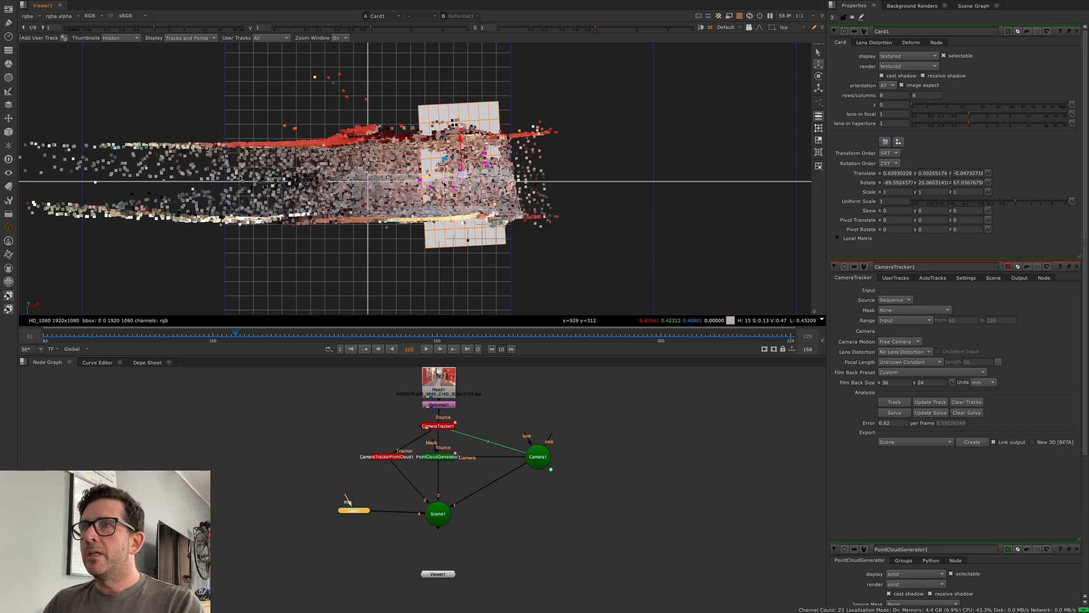
Narrow Card1 to the street's width by scaling it to about 0.45 in X.
key(e)
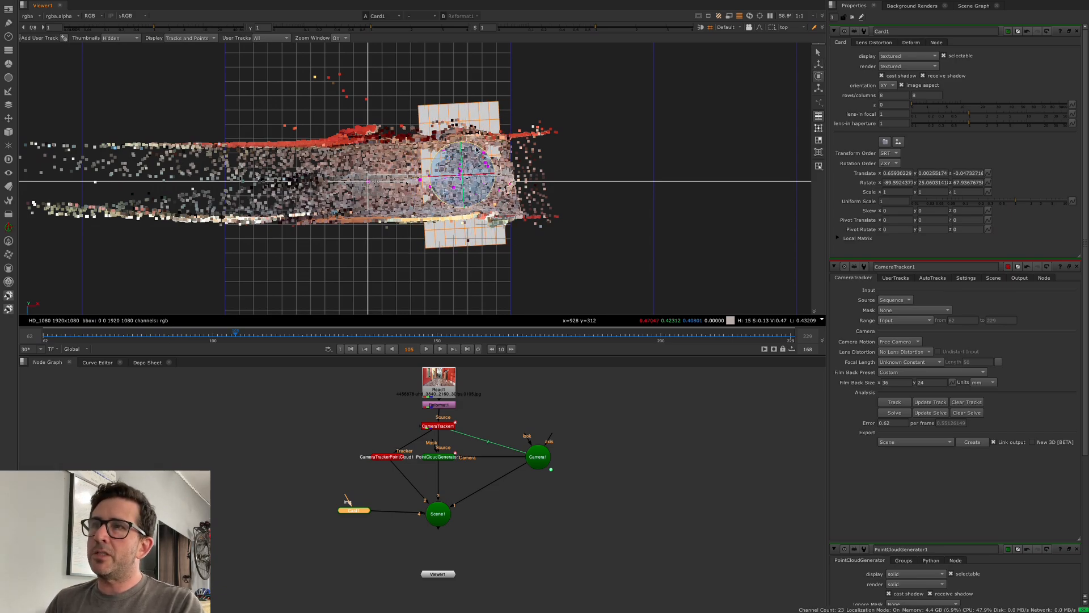
key(r)
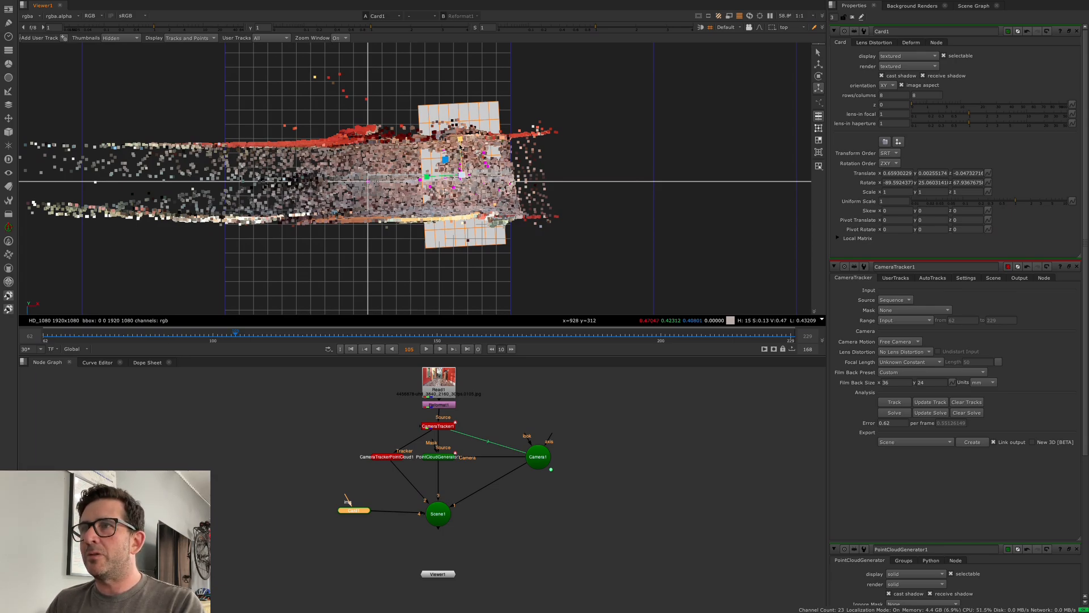
drag(461, 147, 457, 274)
key(w)
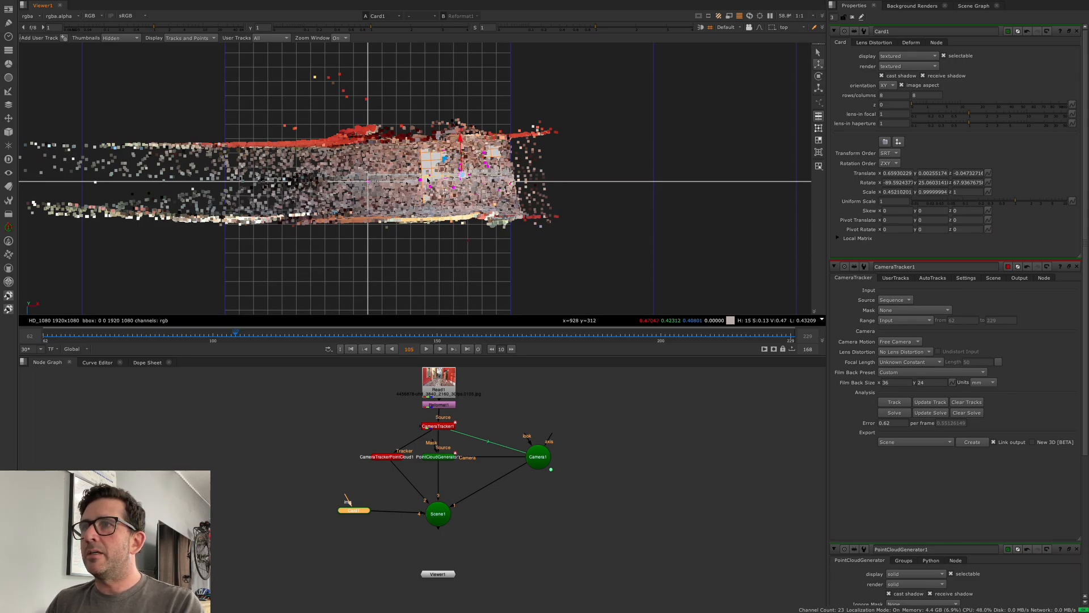
Lengthen Card1 along the street to a Y scale of about 3.22 and shift it to about X 0.40.
key(e)
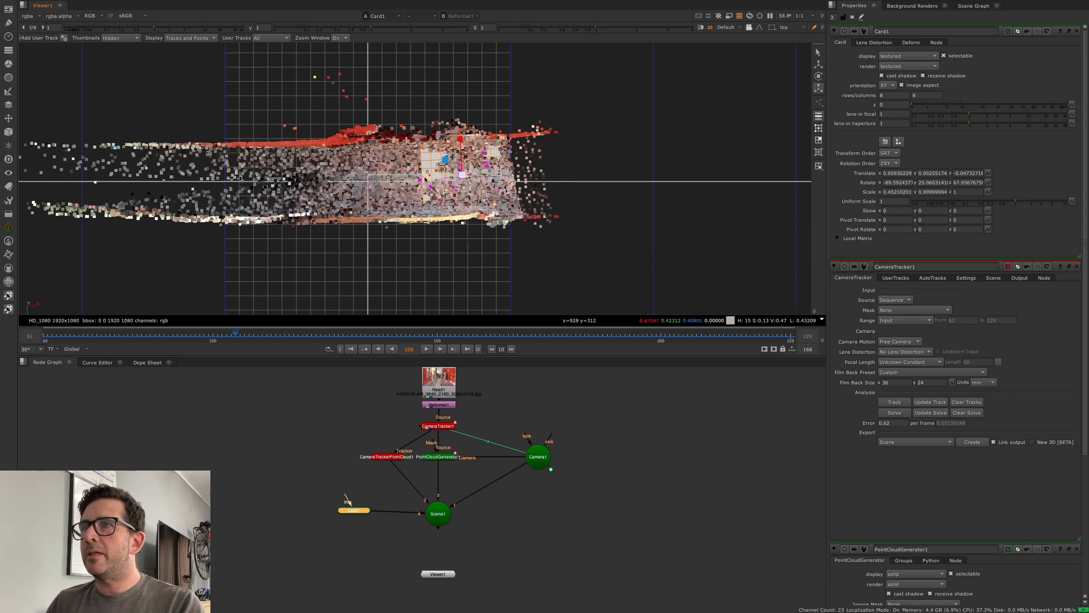
drag(425, 178, 423, 205)
key(w)
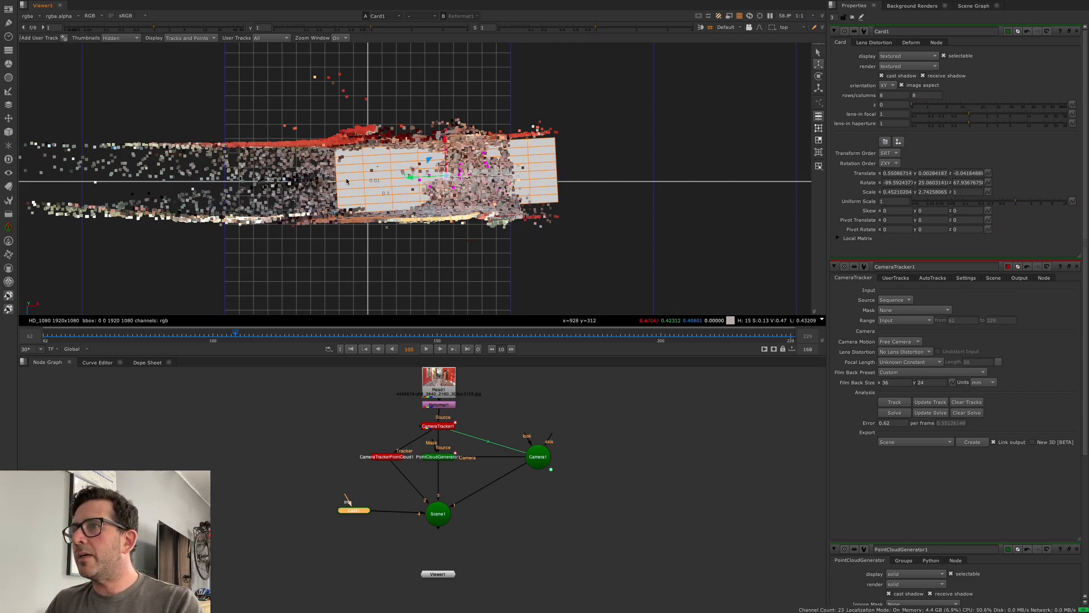
scroll(315, 182, up, 6)
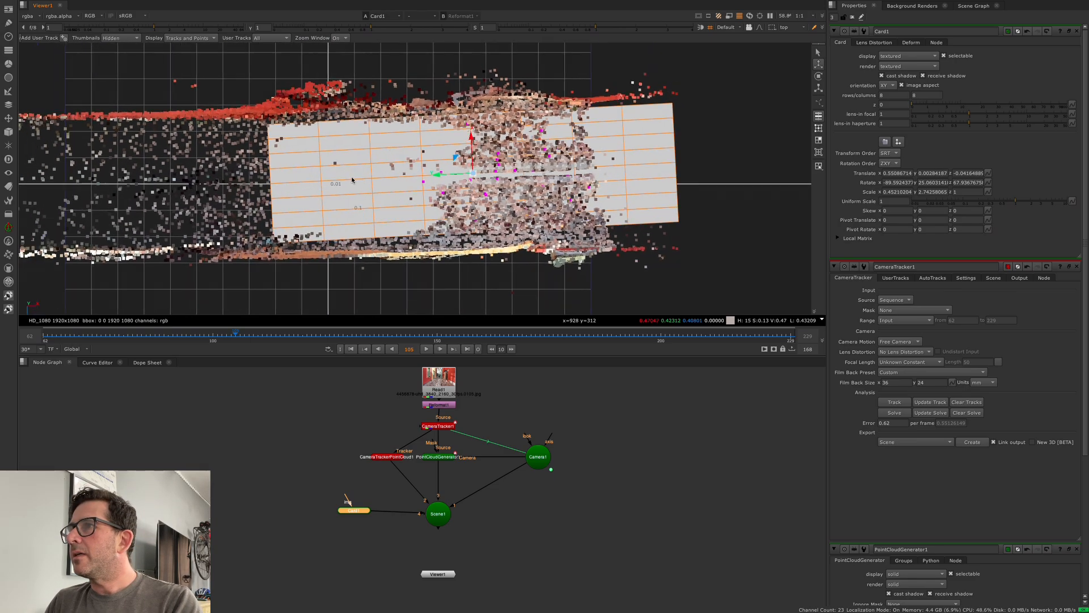
scroll(221, 176, down, 3)
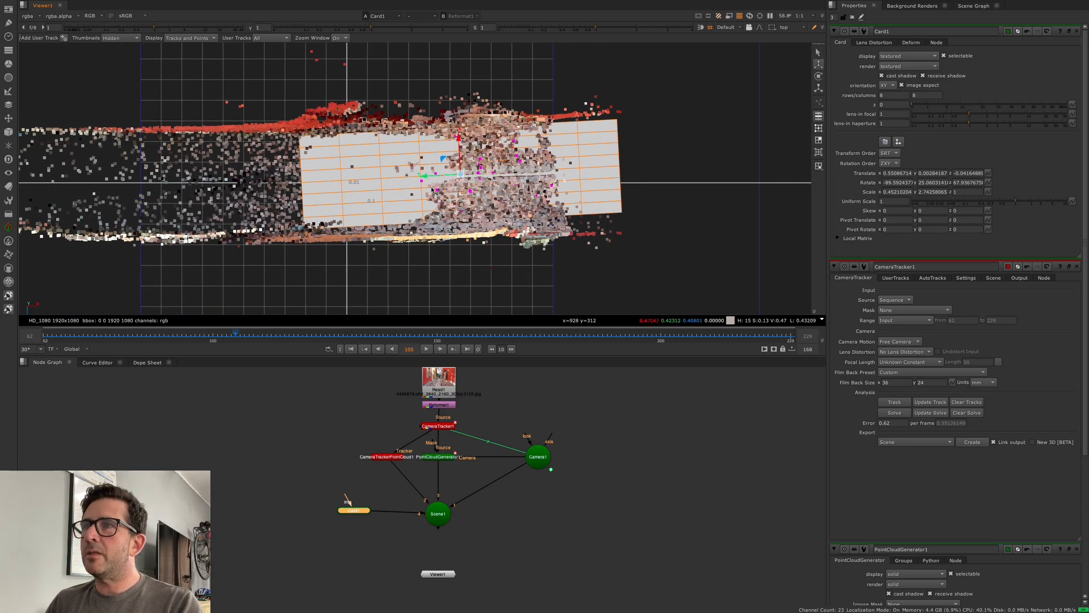
shift+super+drag(424, 176, 396, 180)
Show Scene1 in the 3D viewer and check Card1 against the point cloud and camera.
middle_drag(438, 529, 442, 495)
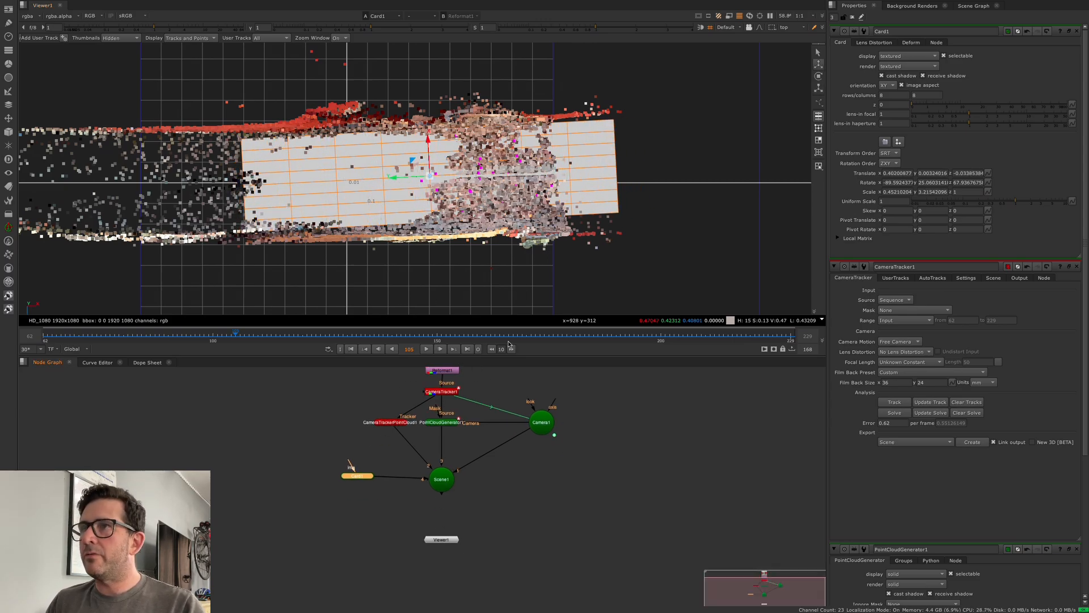
key(Tab)
text(scene)
key(Return)
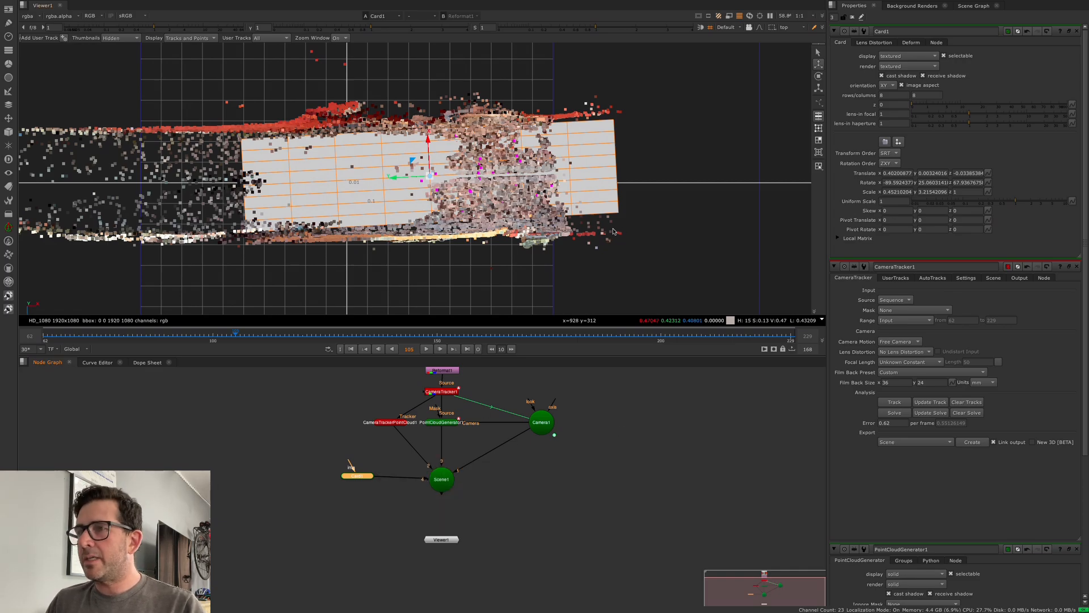
key(Tab)
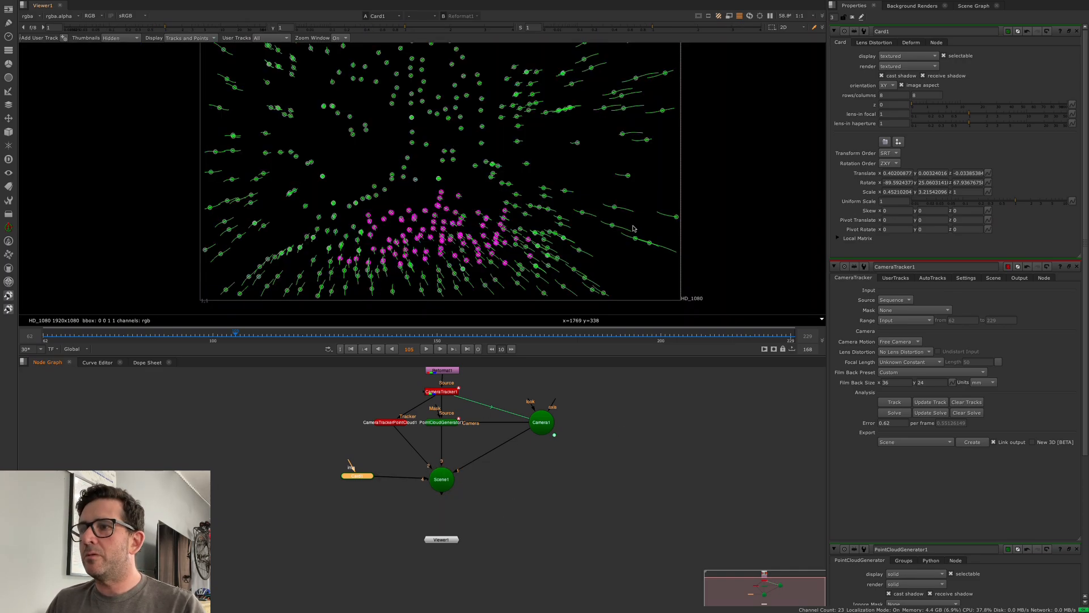
click(446, 486)
key(1)
scroll(539, 200, down, 4)
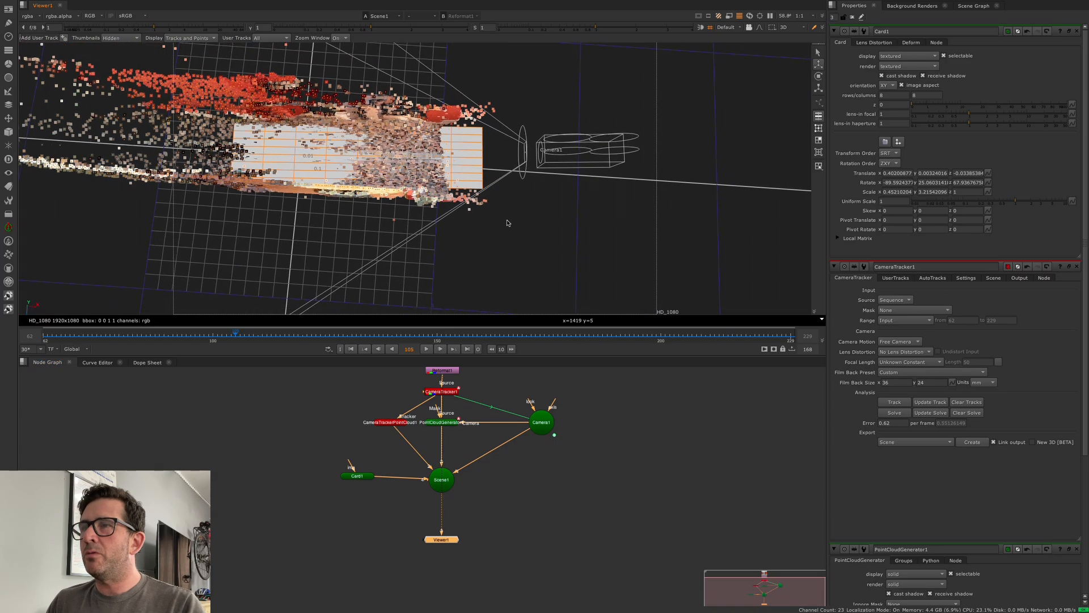
ctrl+drag(508, 224, 541, 278)
drag(446, 485, 450, 480)
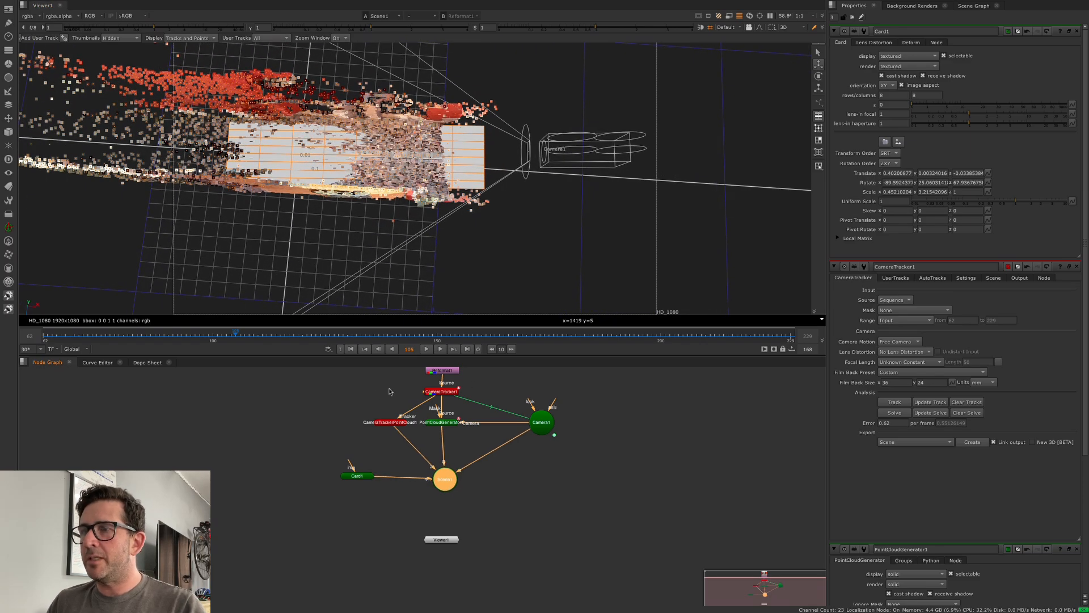
Add a 3D Classic ScanlineRender node below the scene and connect its cam input to Camera1 and obj/scn input to Scene1.
click(507, 521)
key(Tab)
text(scanline)
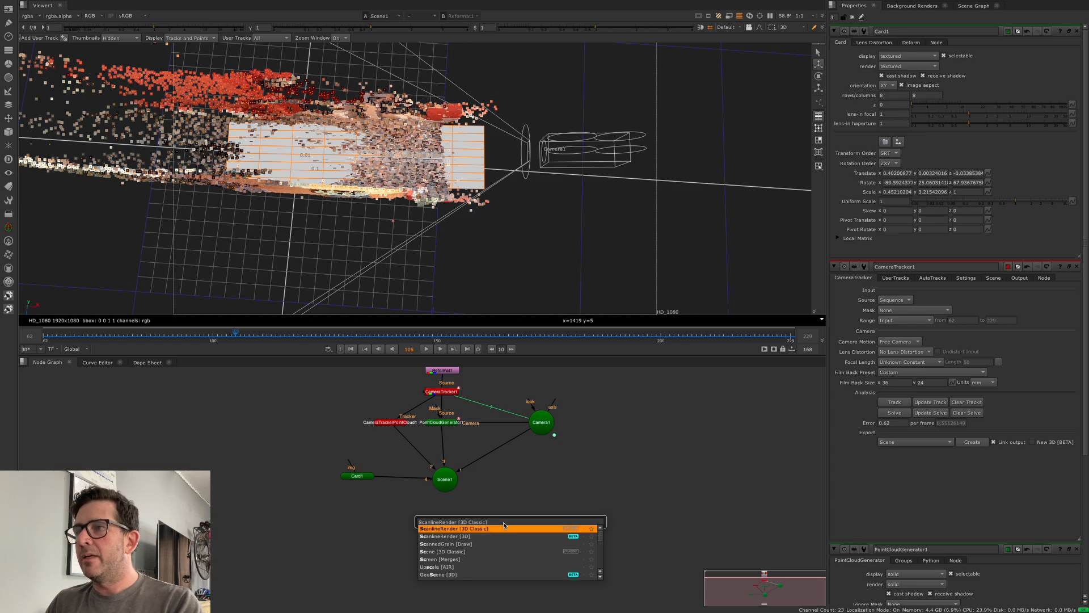
key(Return)
mouse_move(503, 519)
mouse_down()
mouse_move(478, 521)
mouse_move(516, 494)
mouse_move(491, 504)
mouse_move(541, 430)
mouse_up()
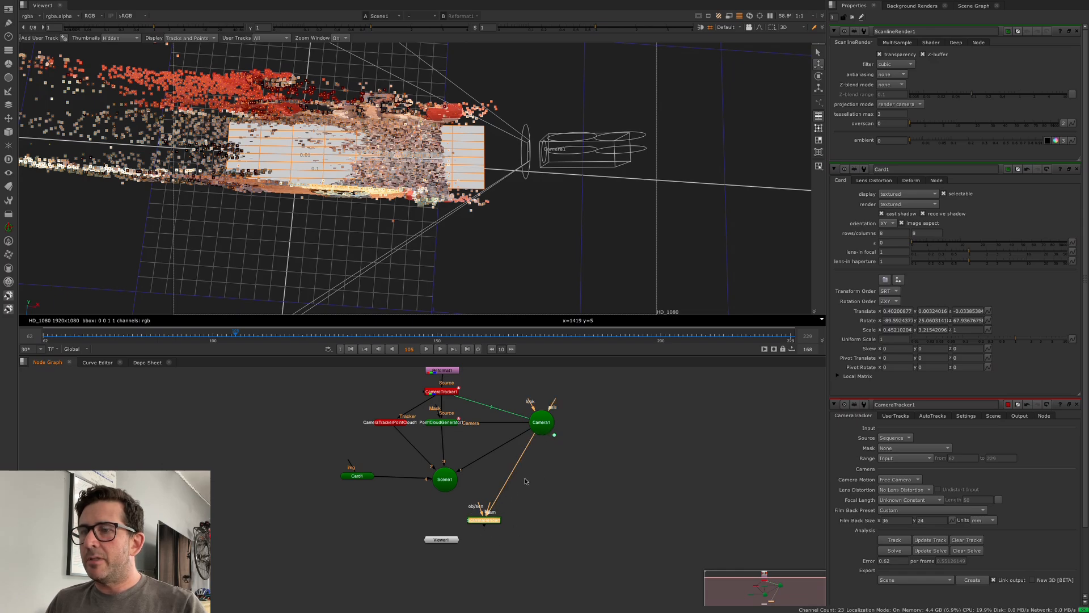
ctrl+drag(510, 474, 445, 484)
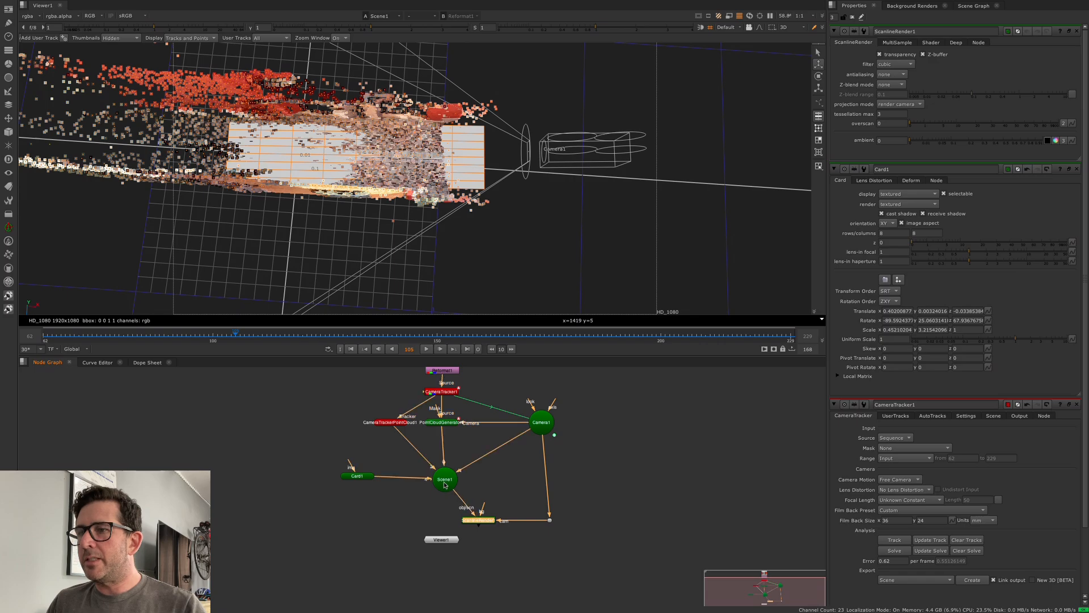
drag(480, 521, 472, 525)
middle_drag(498, 498, 483, 481)
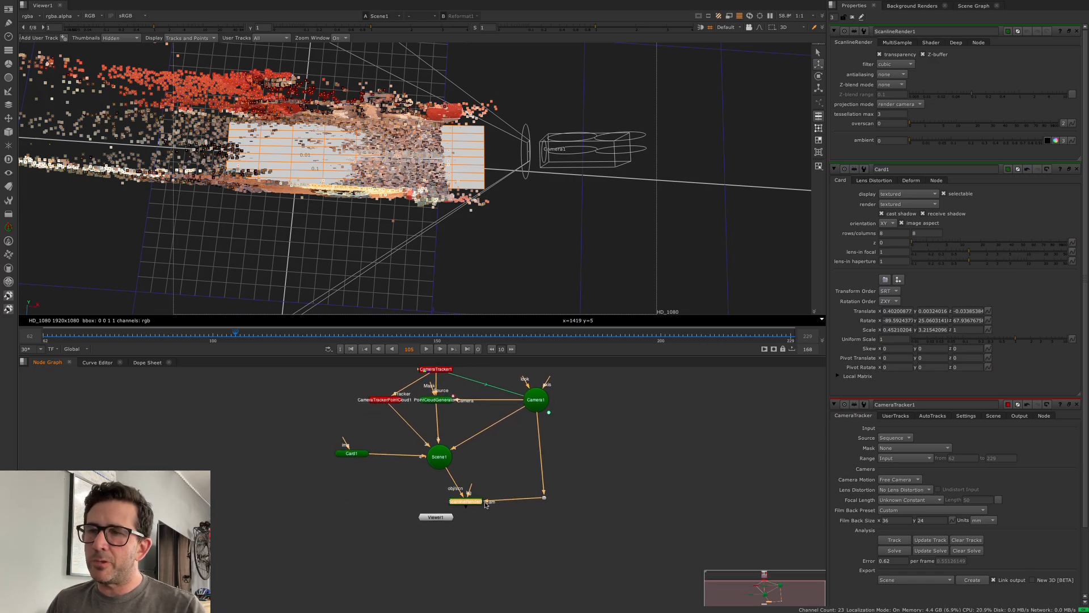
drag(442, 521, 444, 582)
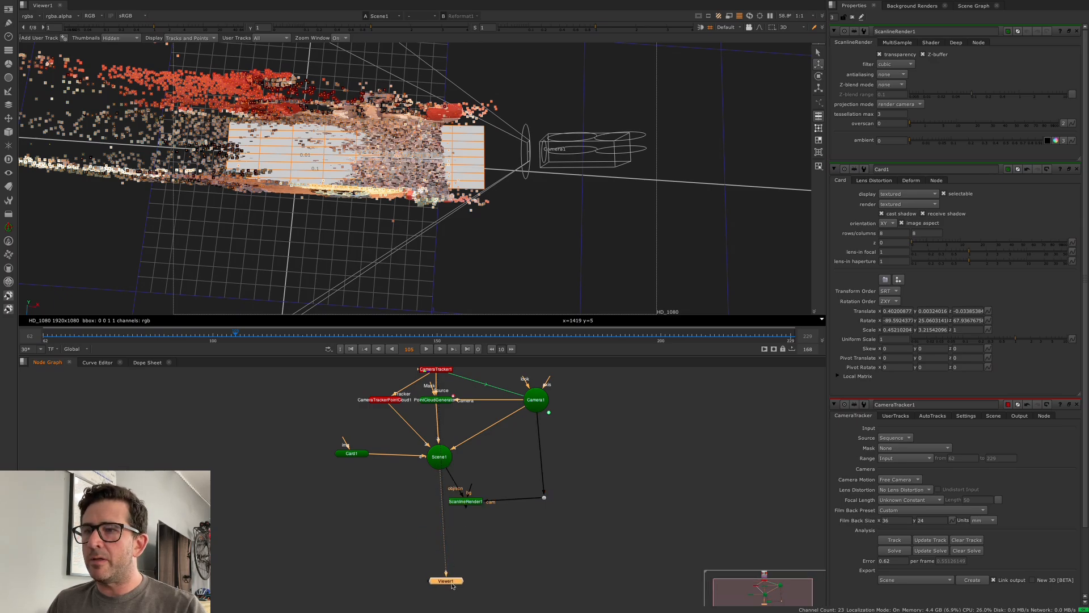
Connect ScanlineRender1's bg input to Reformat1, route it around the node tree with two dots, and align the render node under Scene1.
drag(476, 504, 476, 522)
middle_drag(475, 522, 454, 534)
drag(455, 535, 435, 381)
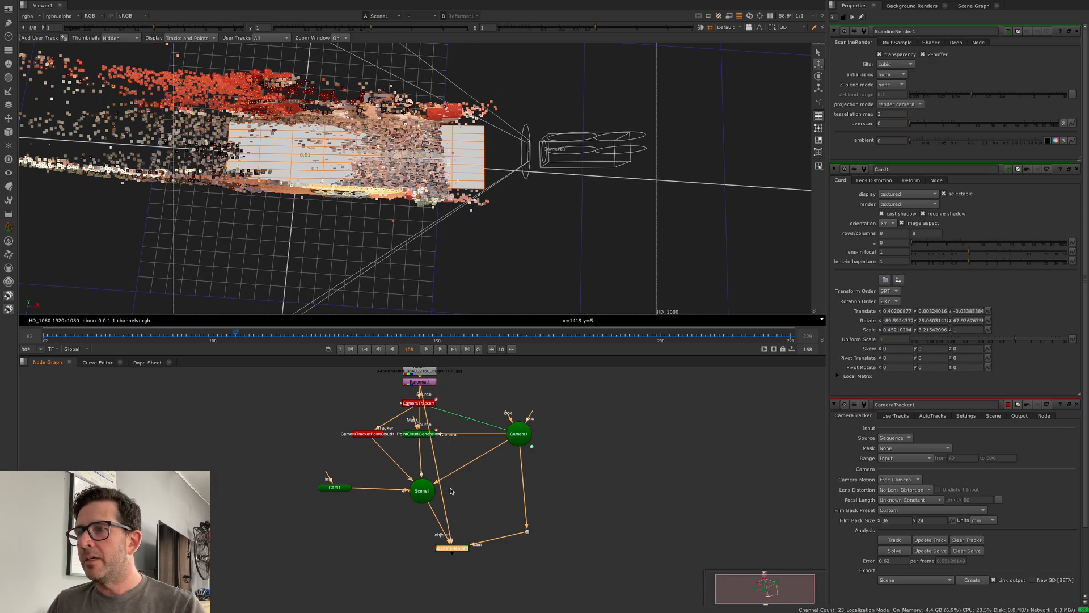
drag(440, 467, 321, 396)
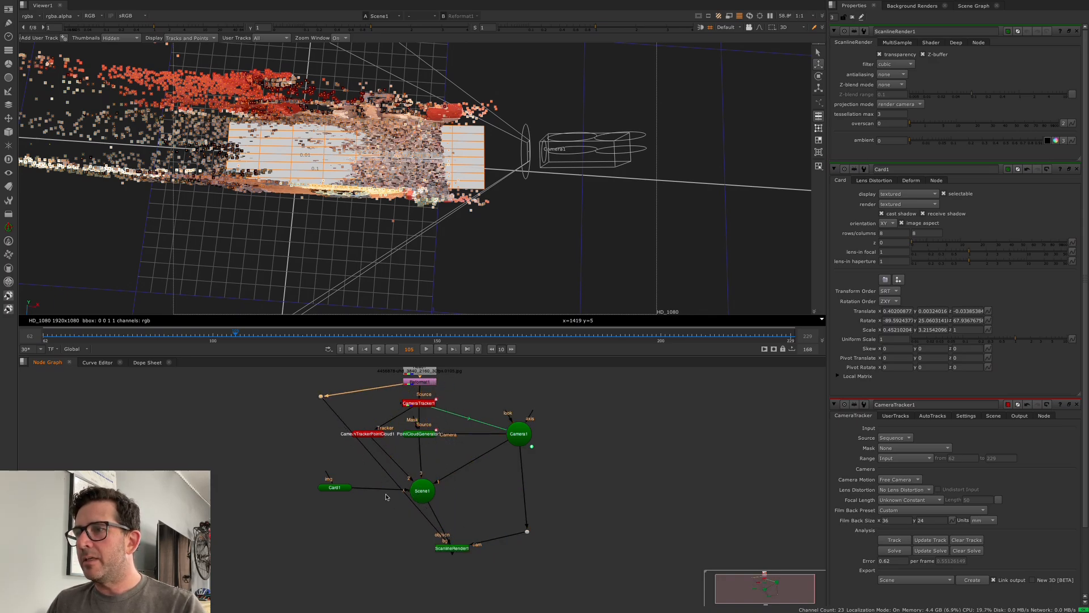
ctrl+drag(389, 478, 292, 544)
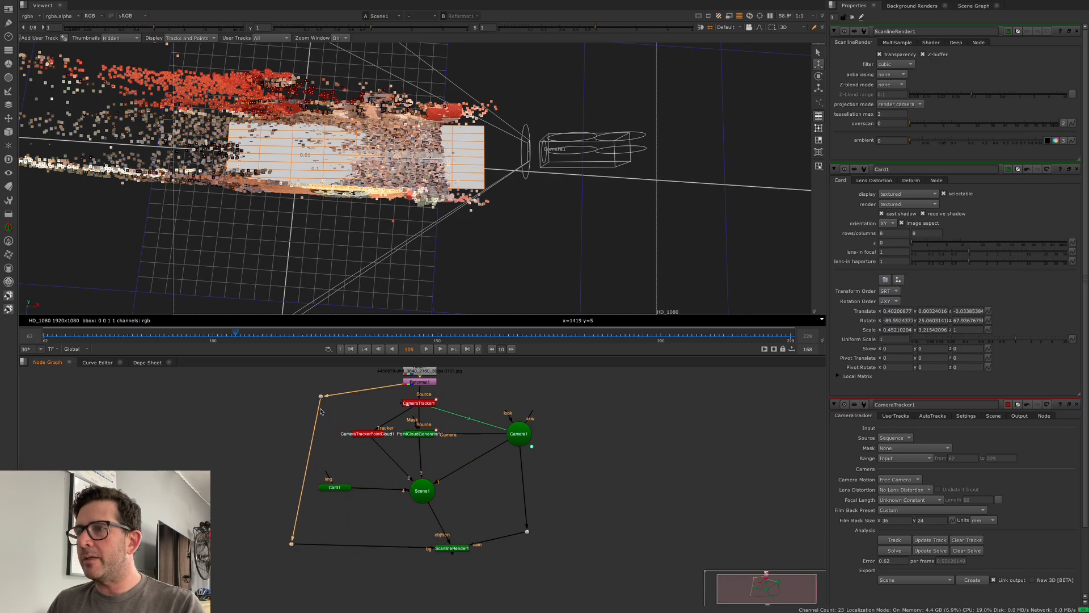
drag(321, 397, 313, 383)
drag(450, 543, 429, 544)
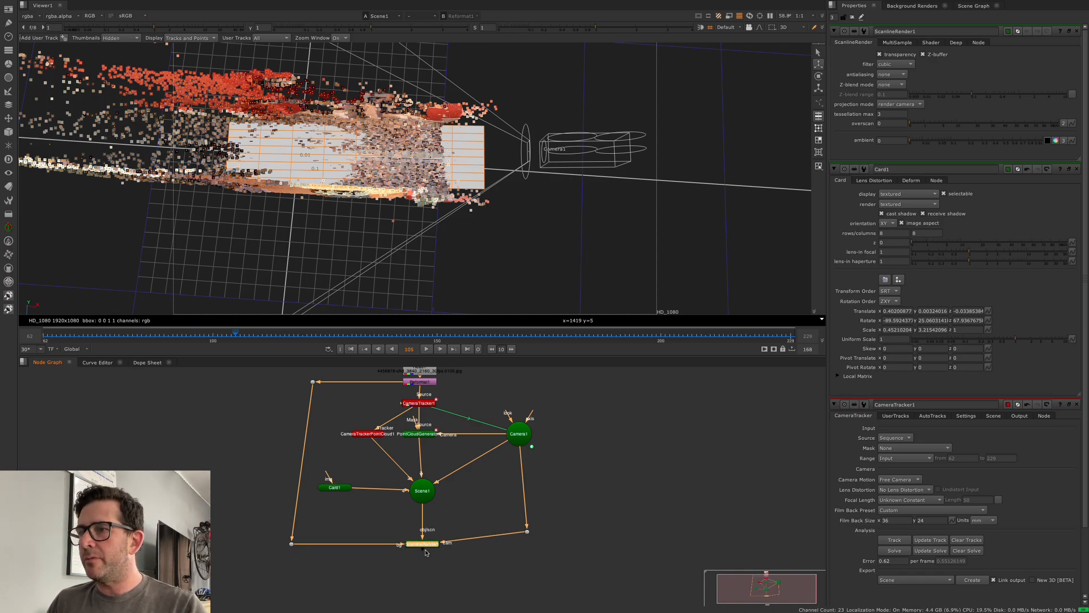
Show the ScanlineRender1 output in the 2D viewer and look over the render.
key(1)
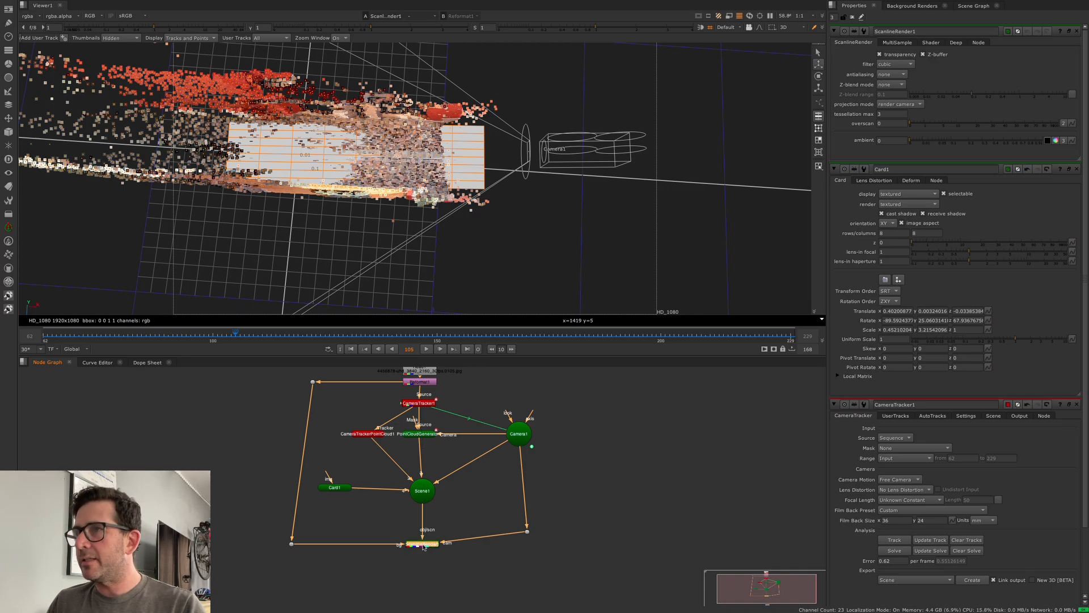
key(Tab)
scroll(476, 295, down, 3)
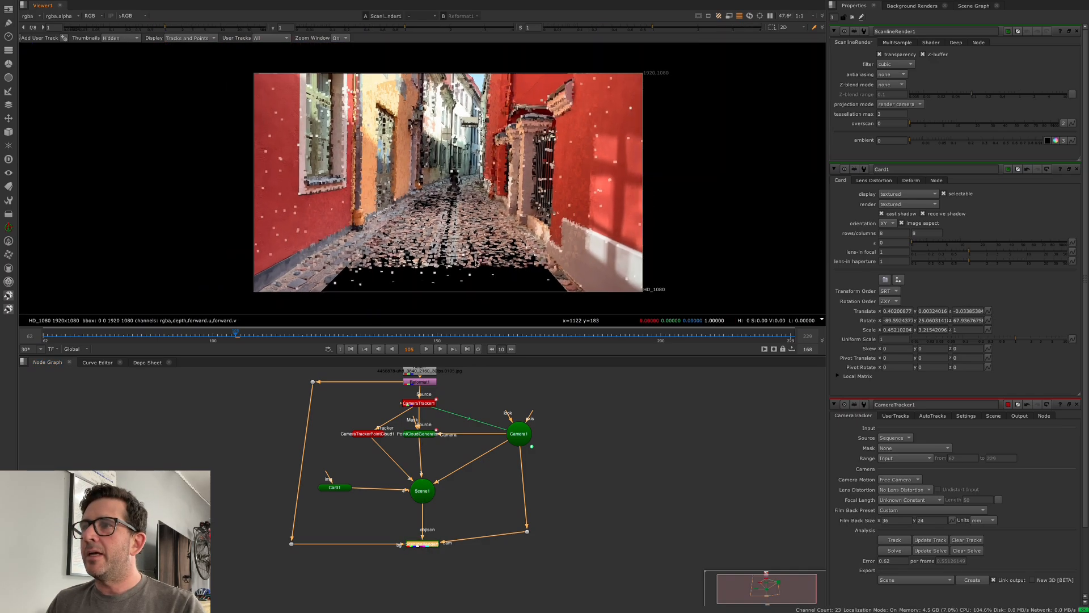
scroll(412, 169, up, 1)
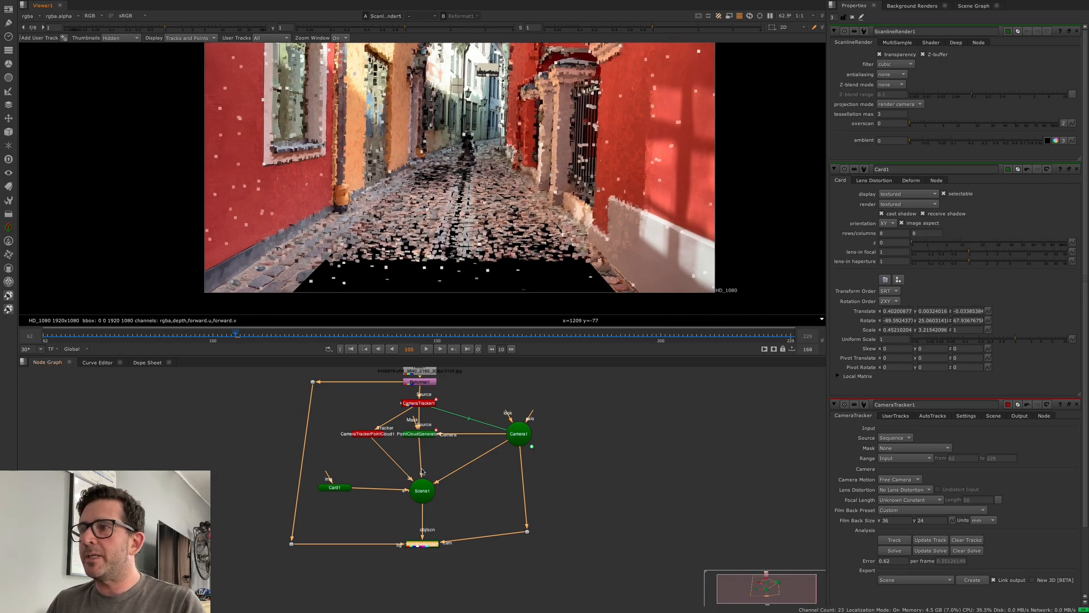
Disable CameraTrackerPointCloud1 and PointCloudGenerator1, and level the camera connection's dot with ScanlineRender1.
click(426, 441)
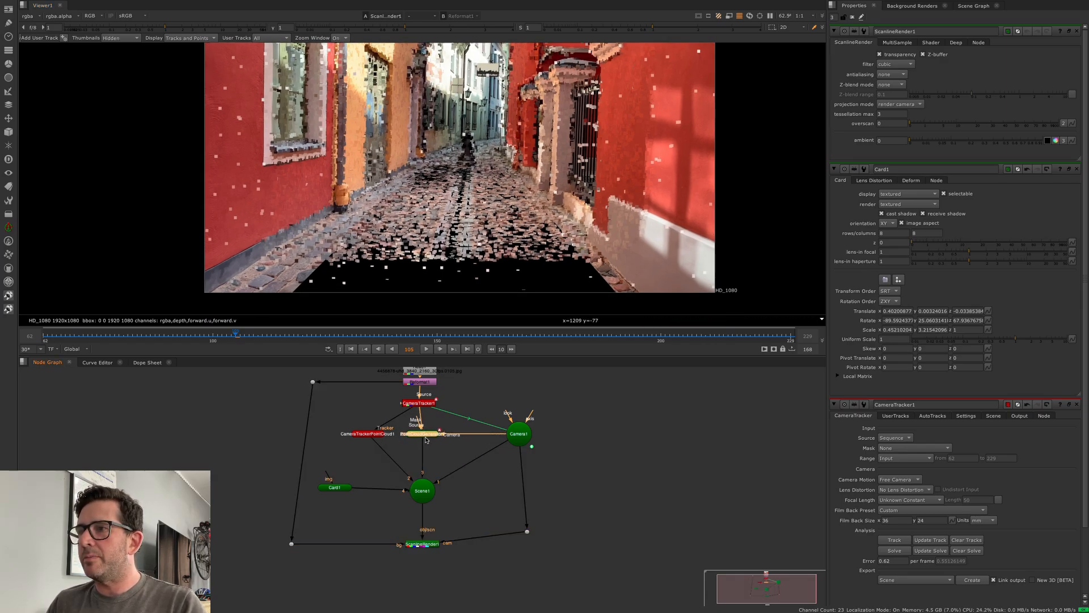
click(366, 438)
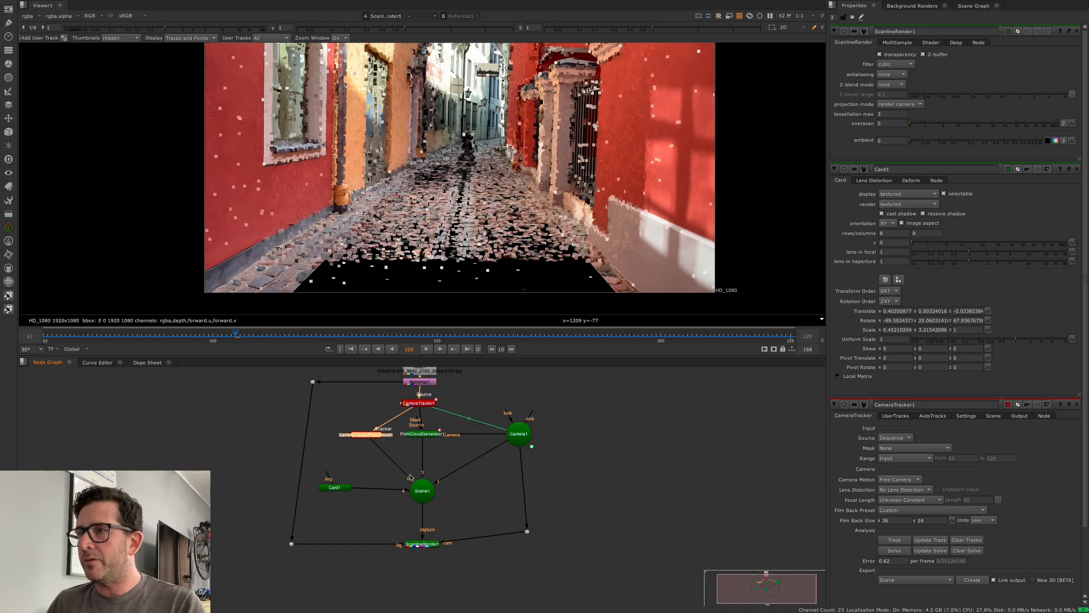
drag(370, 436, 370, 438)
key(d)
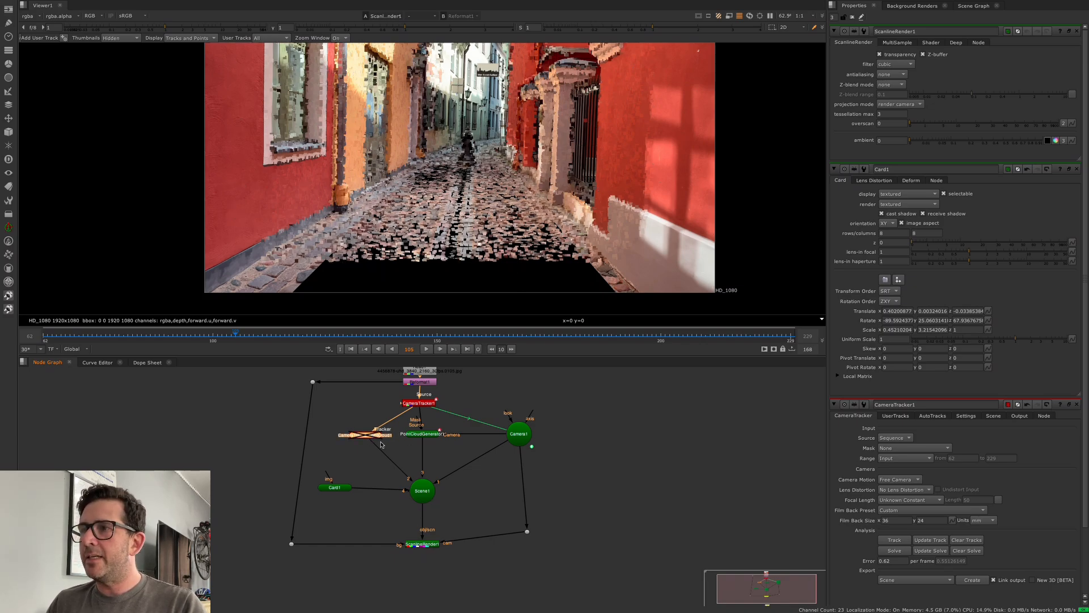
click(422, 435)
key(d)
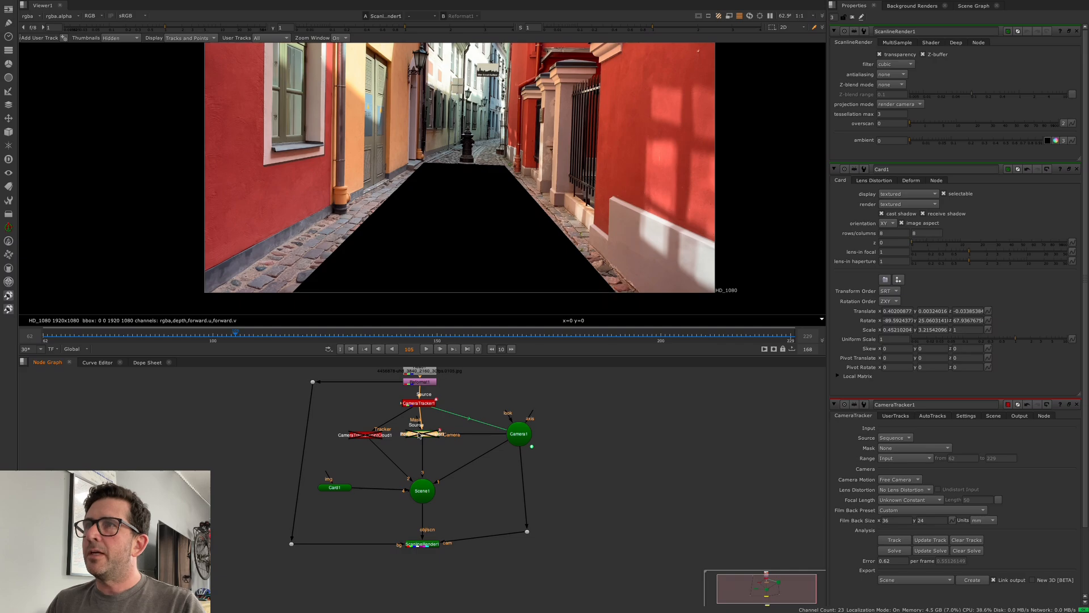
key(d)
key(d)
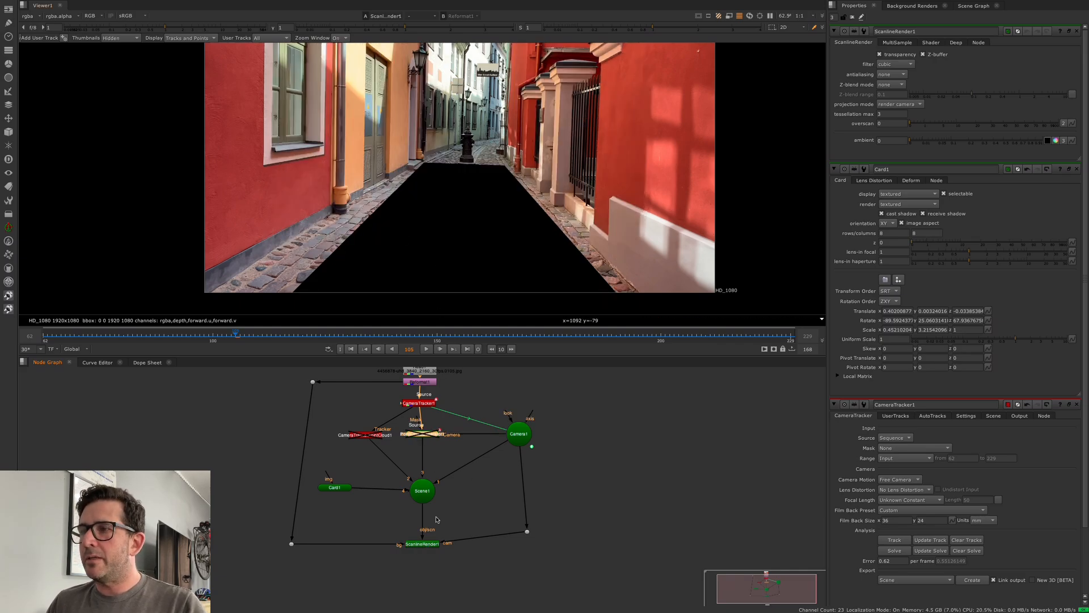
drag(528, 532, 527, 545)
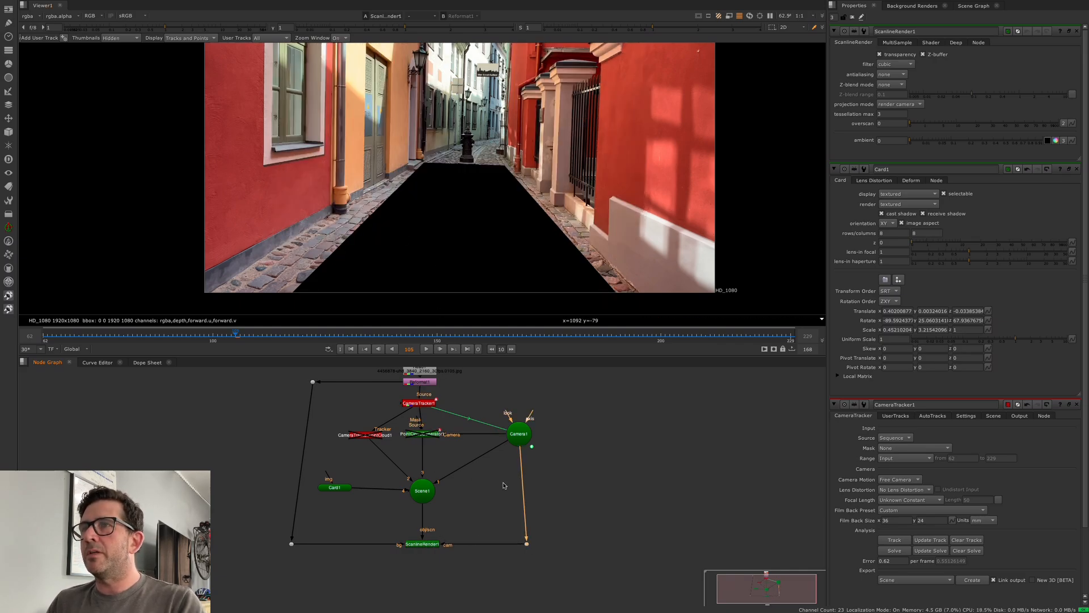
Check how the rendered card sits on the street at frames 125, 190, 62 and 135.
scroll(460, 223, down, 1)
scroll(460, 223, up, 1)
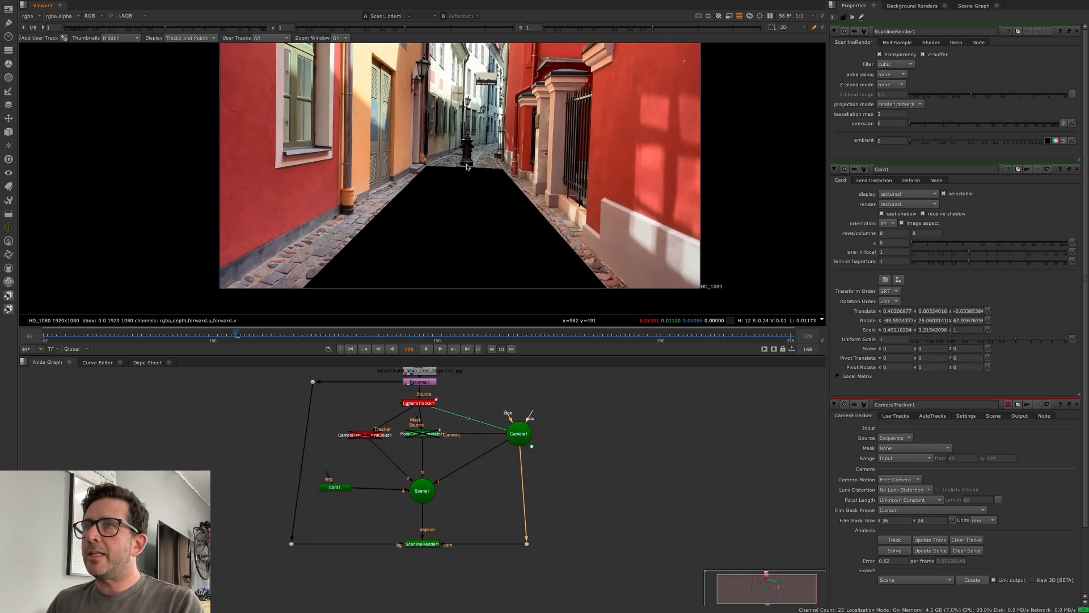
click(326, 335)
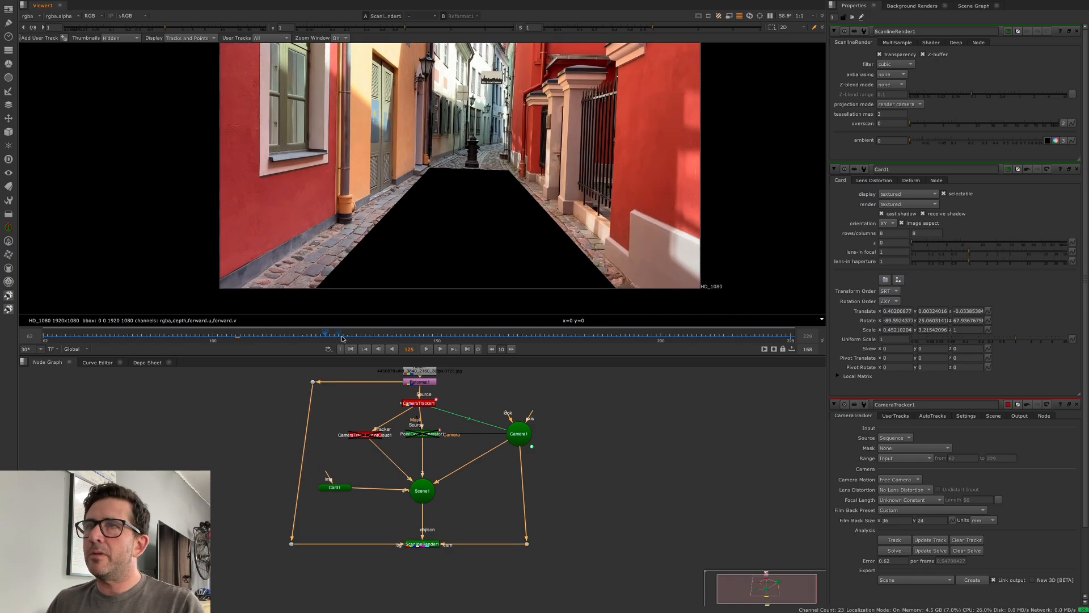
click(617, 335)
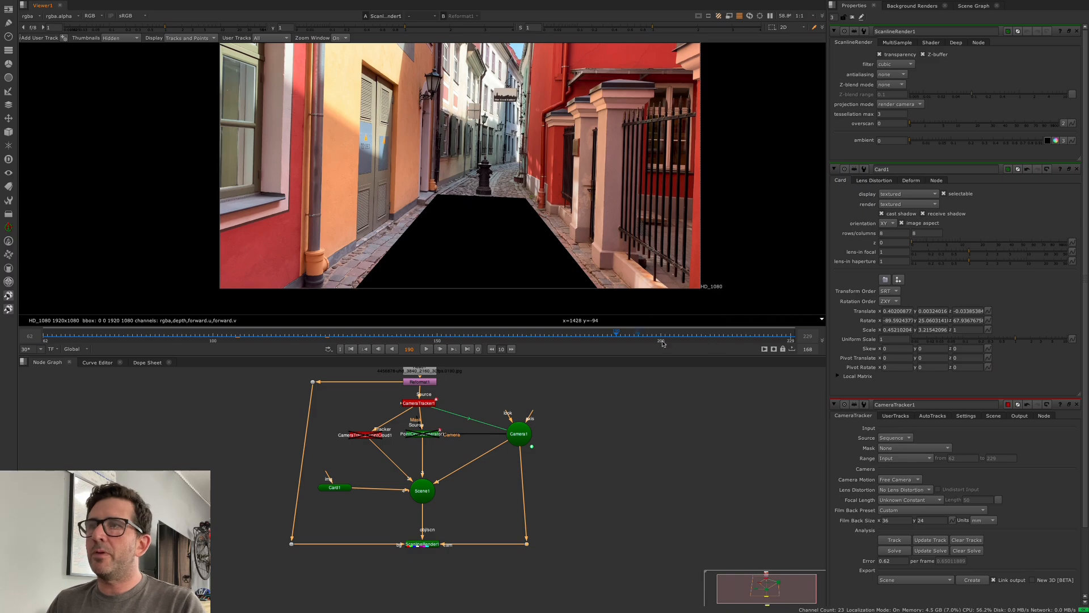
click(352, 349)
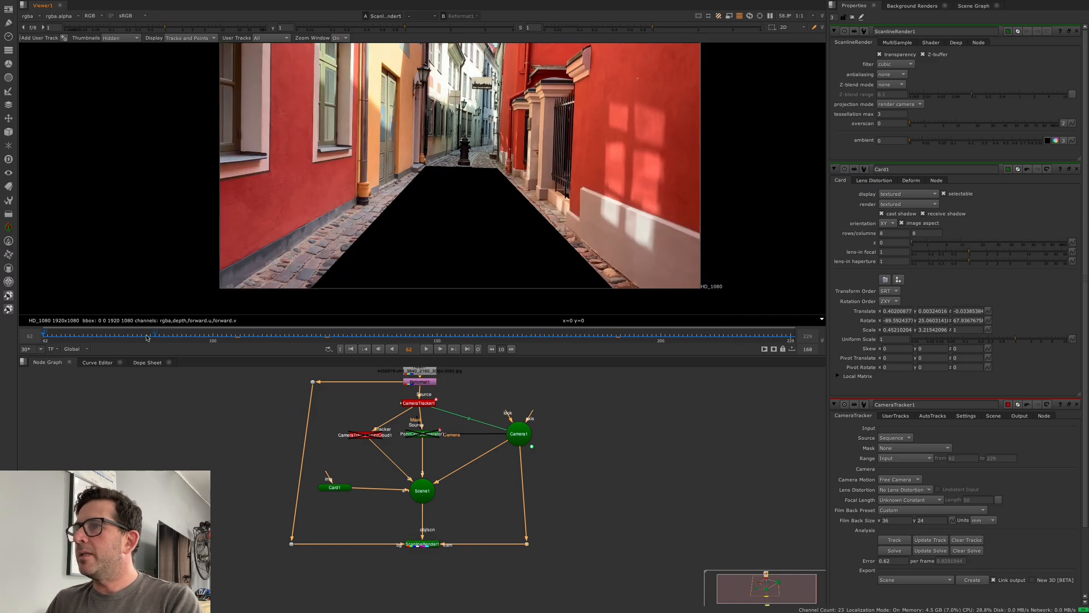
click(370, 336)
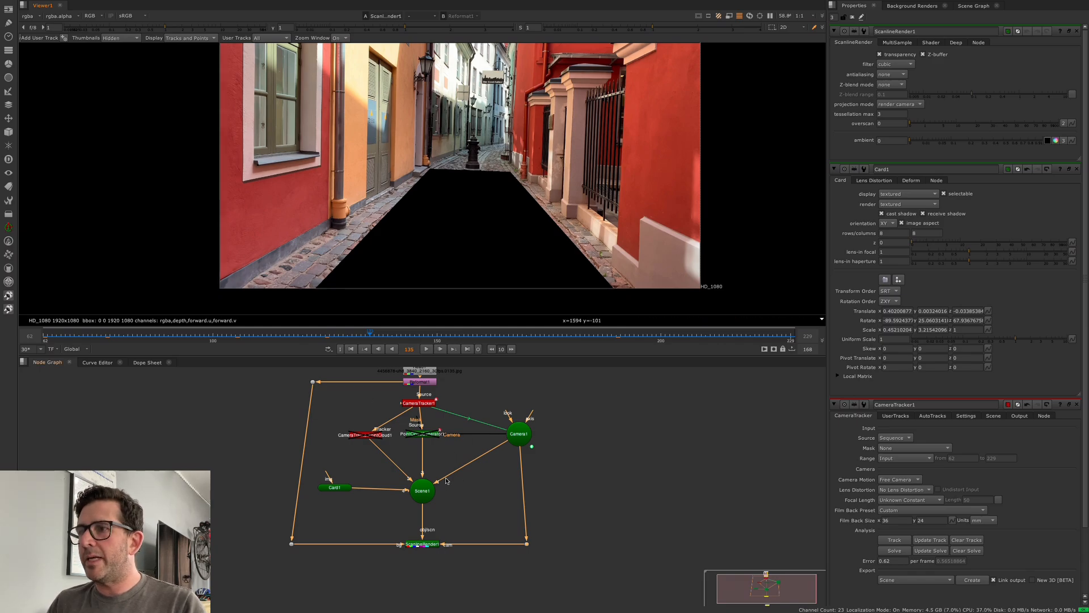
Move Camera1 farther out in the node graph and add a classic Project3D node, placing it above Card1.
scroll(446, 481, down, 3)
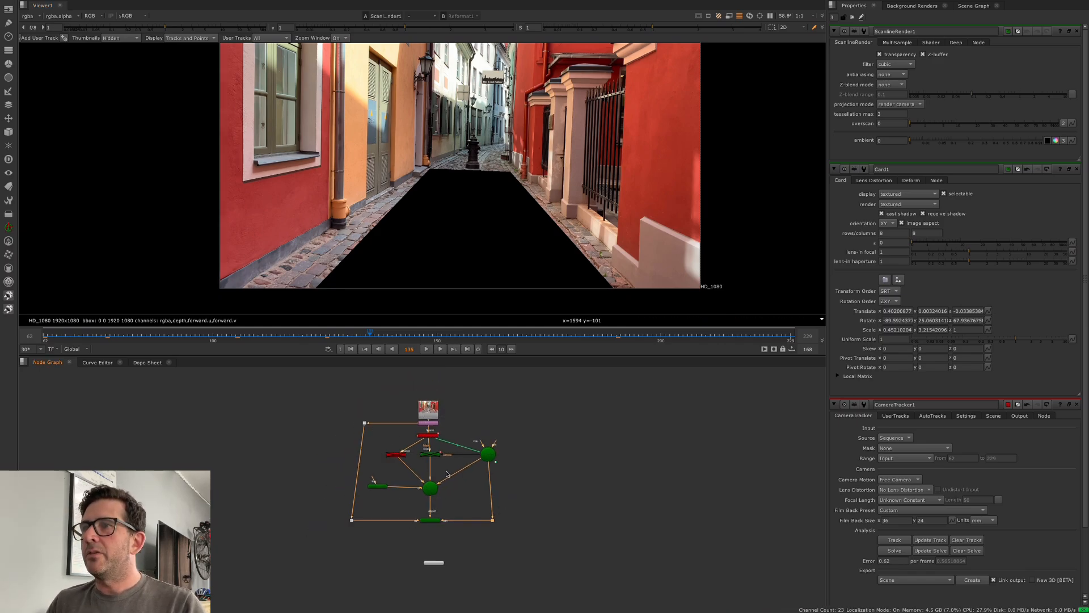
scroll(463, 471, up, 2)
drag(497, 445, 522, 443)
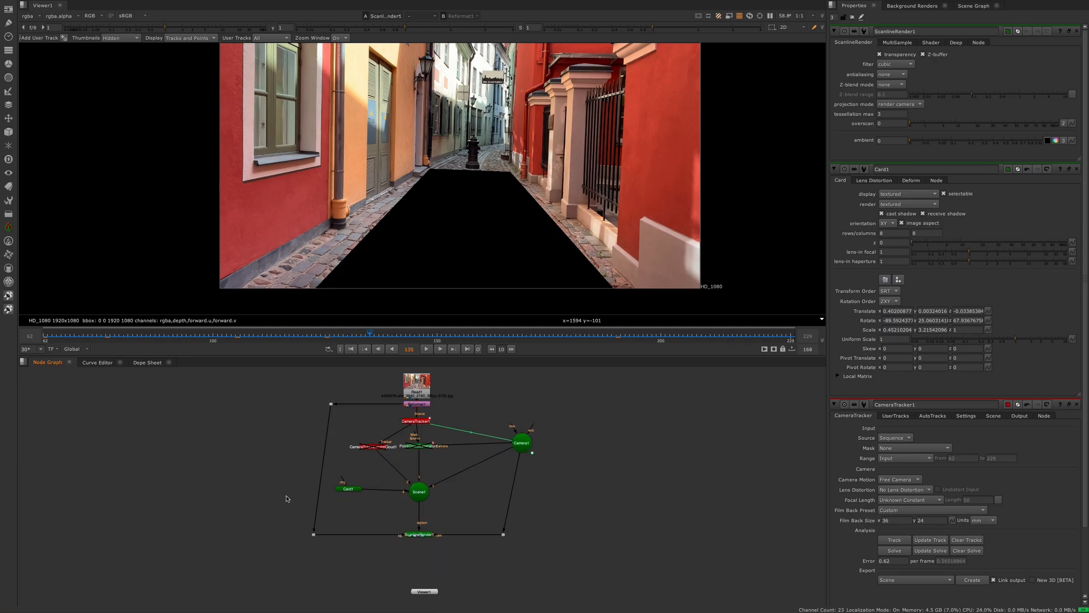
key(Tab)
text(pro)
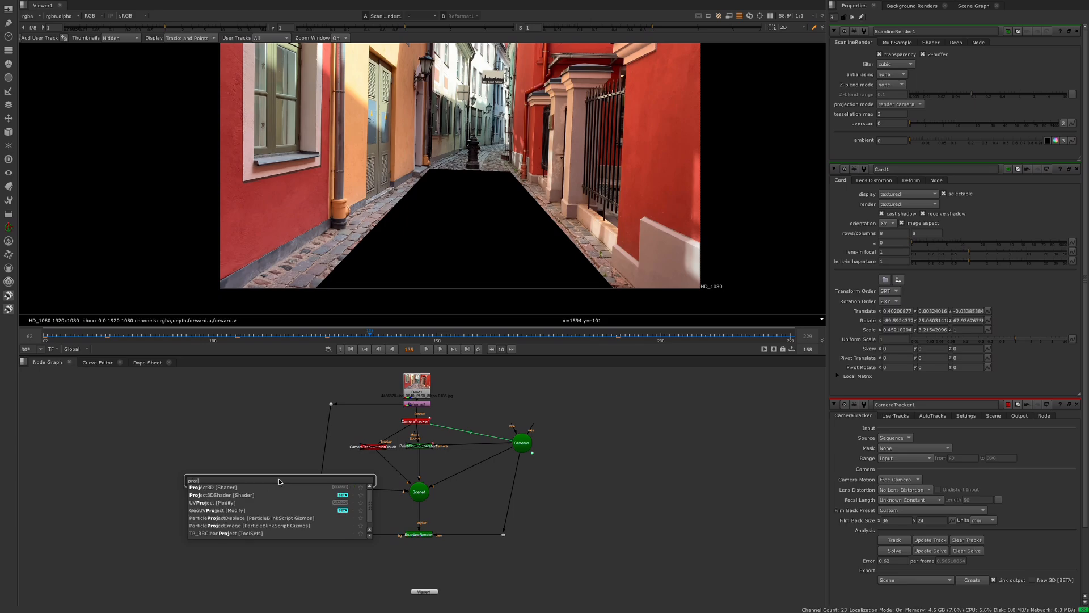
text(j)
key(Return)
scroll(354, 480, up, 3)
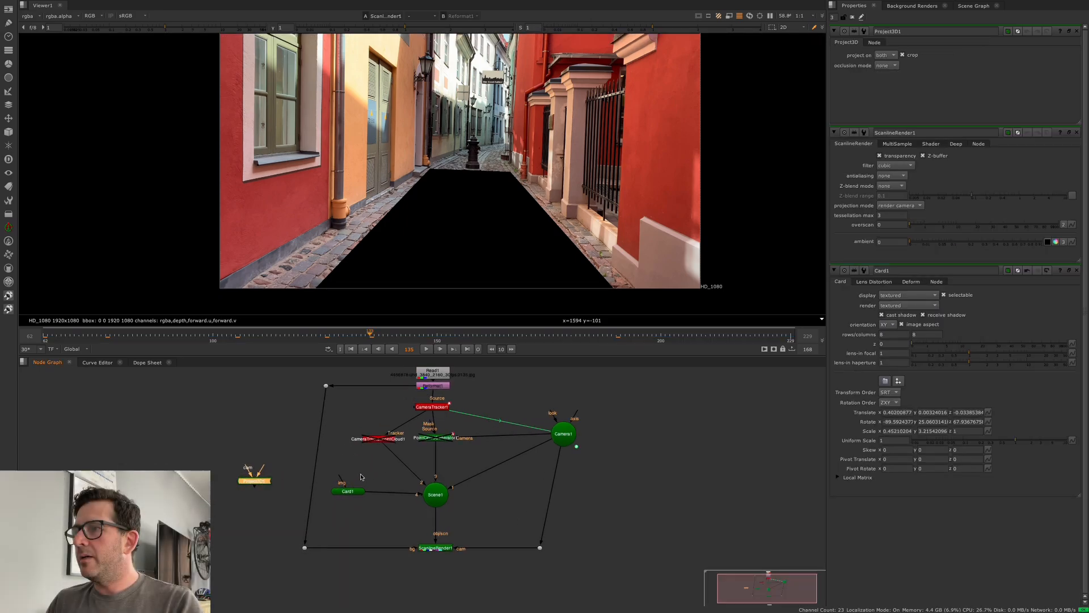
drag(233, 480, 361, 468)
Connect Project3D1's image input to the dot from Reformat1, its cam input to Camera1, and its output to Card1's img input.
middle_drag(396, 472, 387, 487)
scroll(372, 493, up, 1)
scroll(371, 493, down, 2)
drag(357, 465, 309, 373)
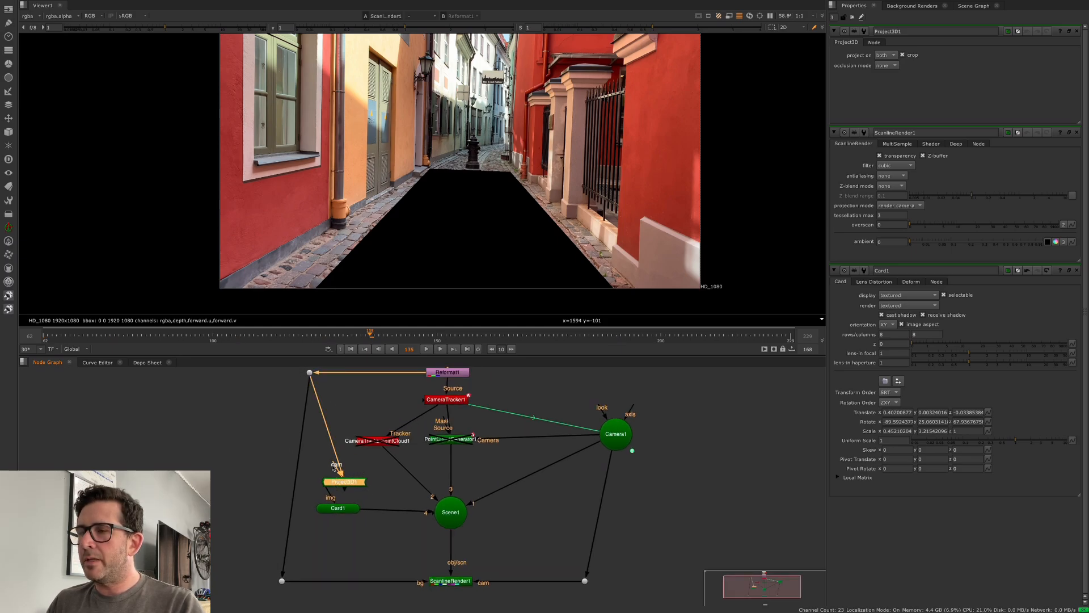
drag(341, 475, 614, 440)
drag(345, 481, 333, 444)
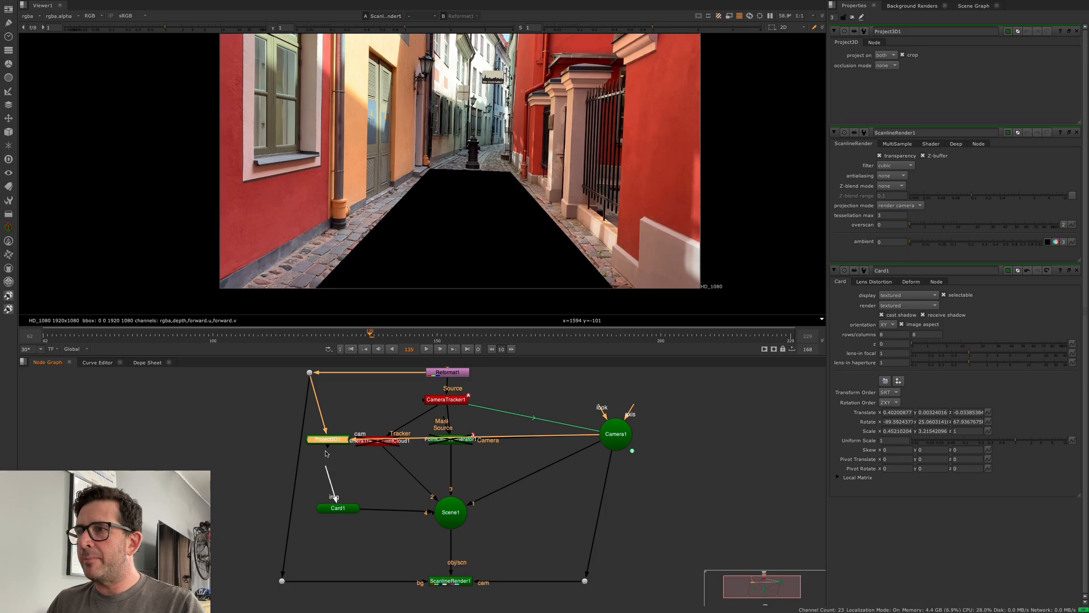
Add a dot to the background connection to route it clear, and align Project3D1 and Card1 beneath the Reformat1 branch's dot.
middle_drag(310, 408, 310, 451)
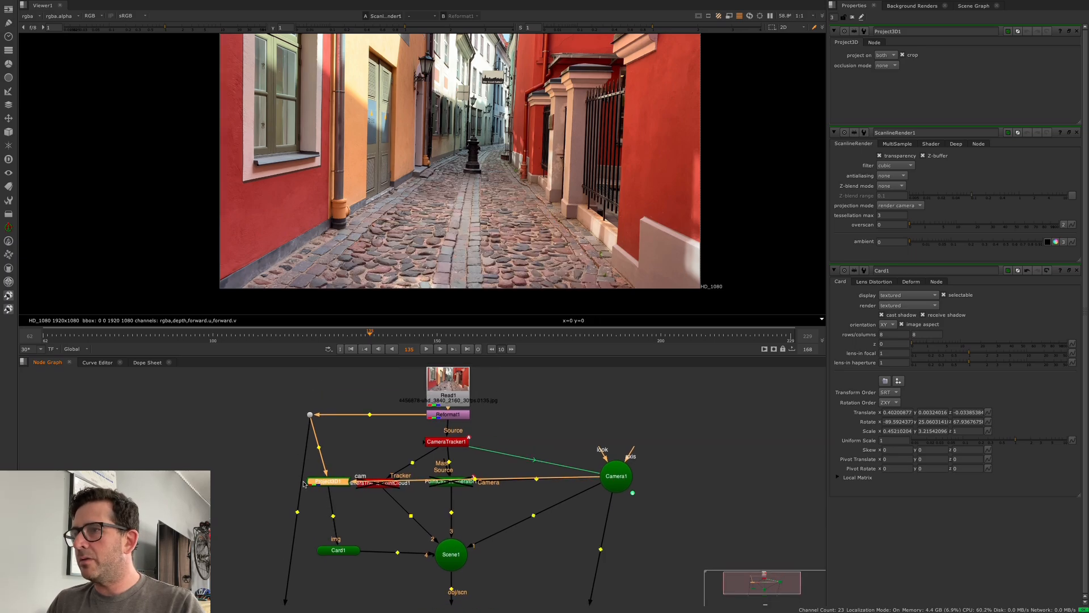
drag(298, 512, 269, 419)
drag(335, 484, 321, 483)
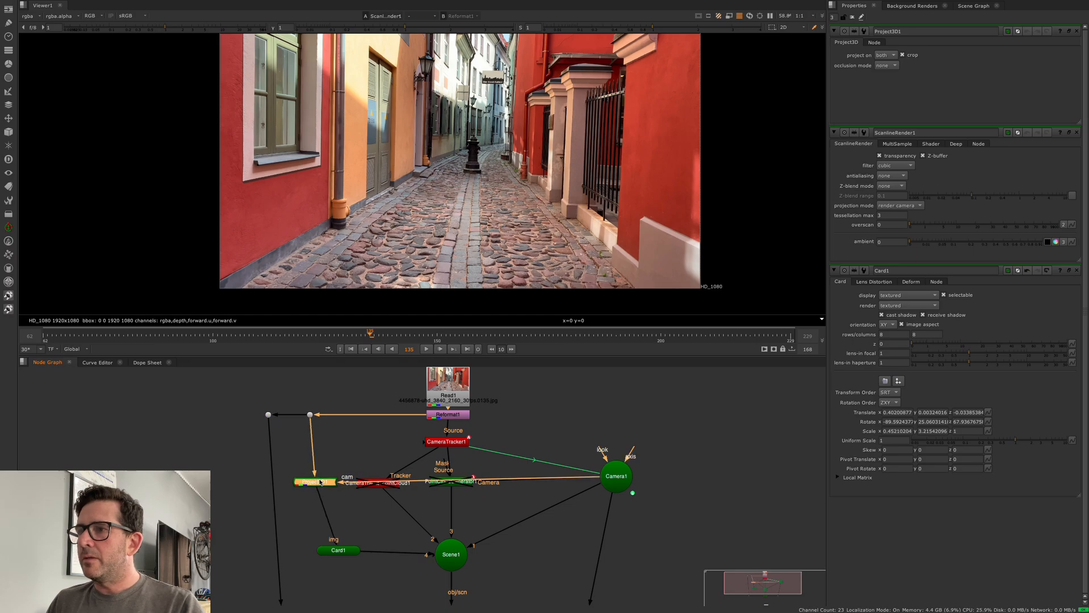
drag(341, 549, 323, 544)
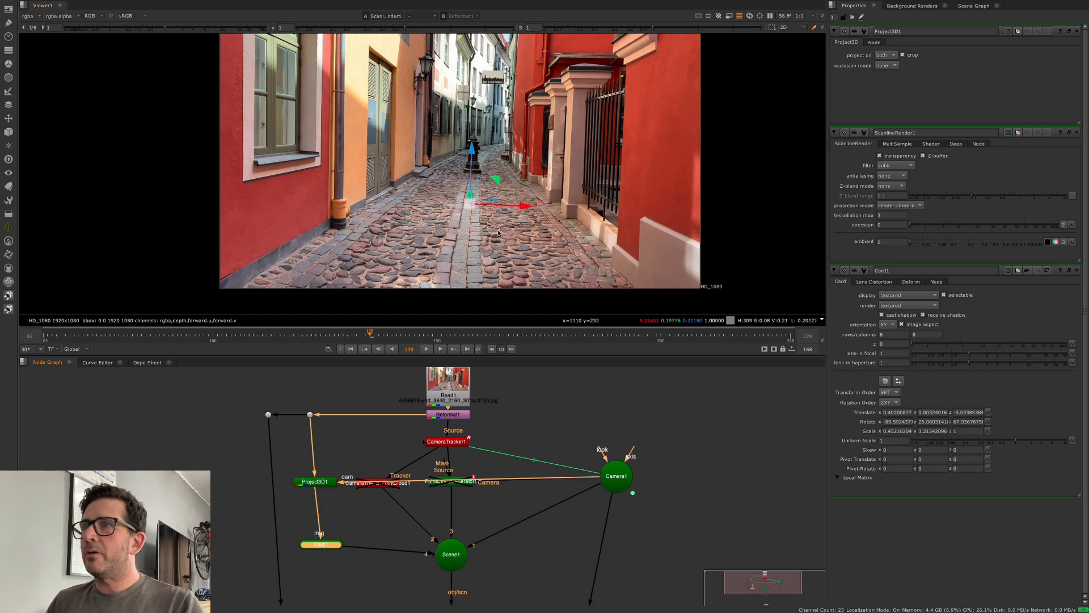
Switch to the 3D view and examine the projected street texture on Card1 at frames 122 and 142.
key(Tab)
scroll(499, 231, up, 3)
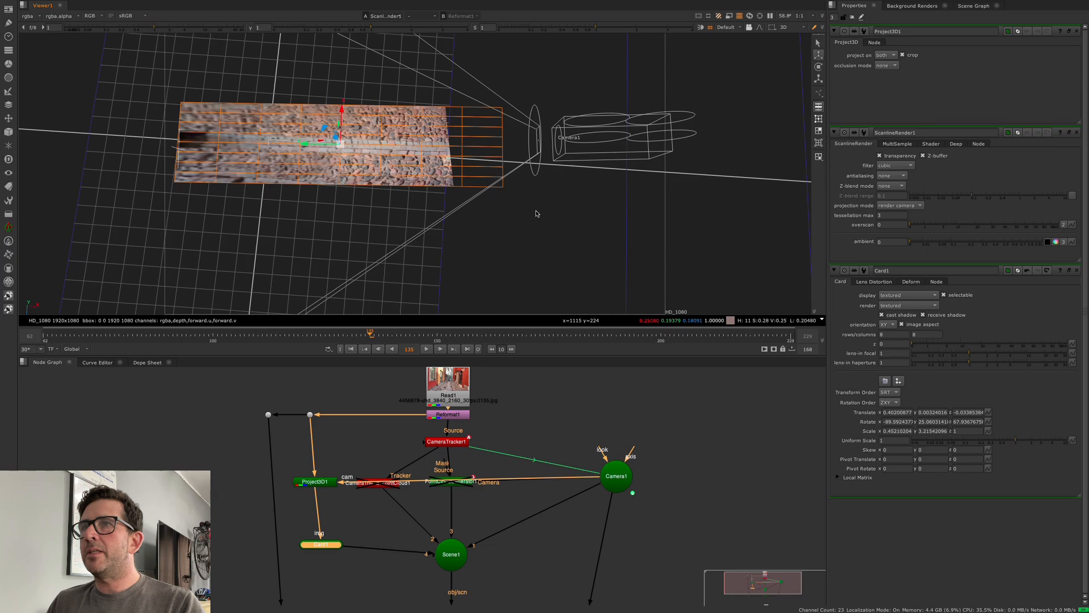
drag(188, 335, 307, 330)
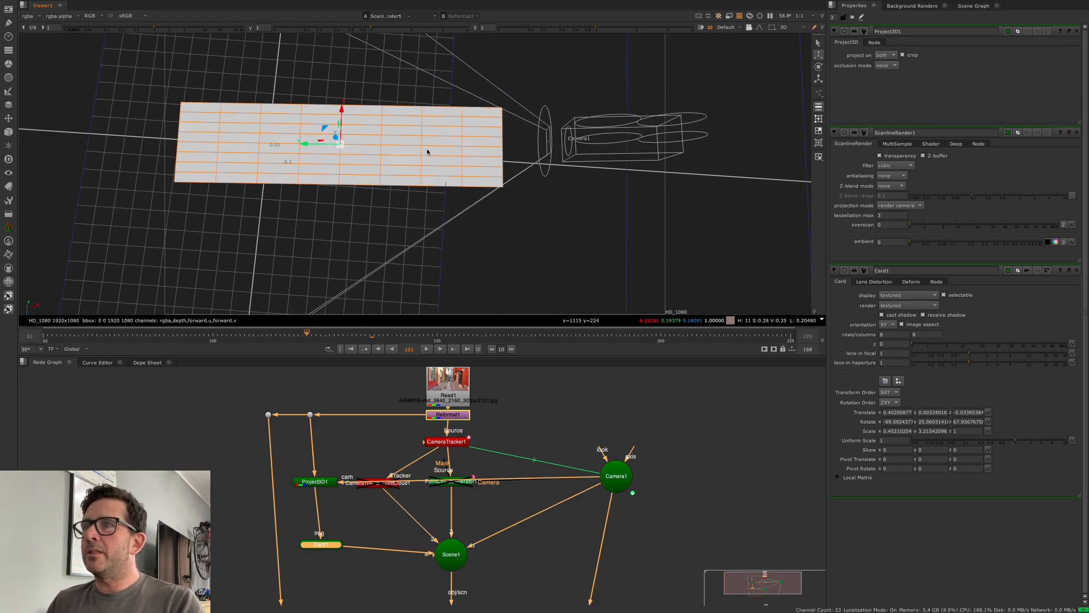
click(396, 336)
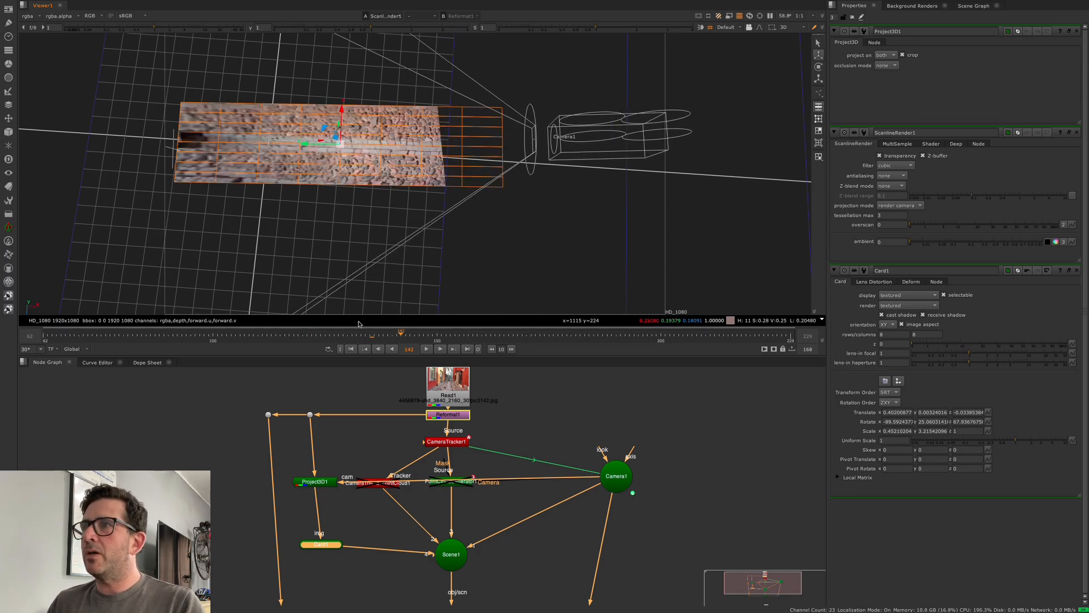
Examine the projected street texture on Card1 in the 3D view at frames 203, 133 and 186.
drag(408, 336, 674, 336)
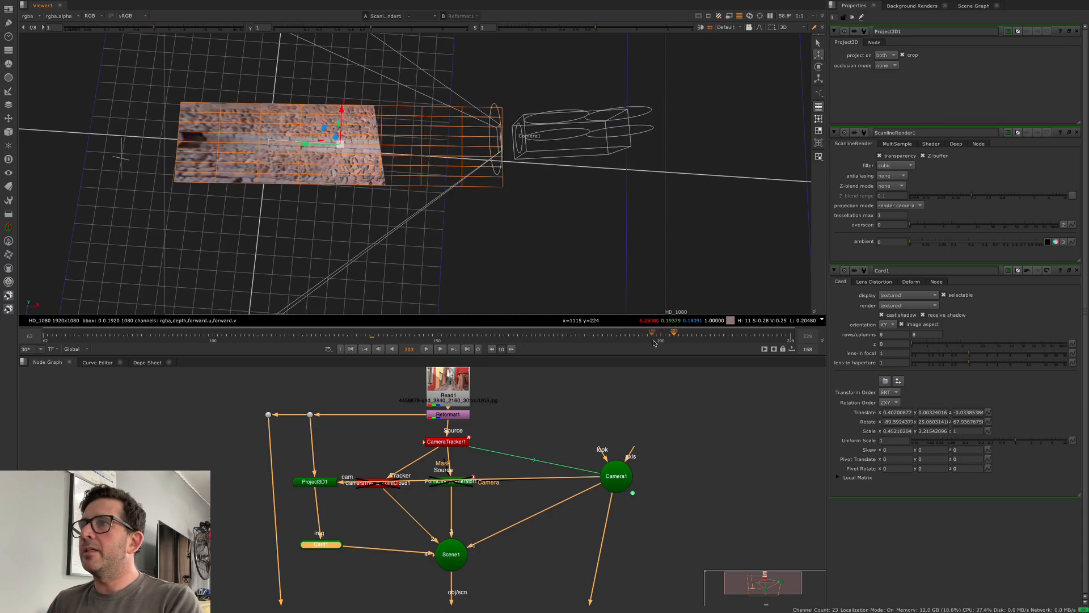
click(361, 335)
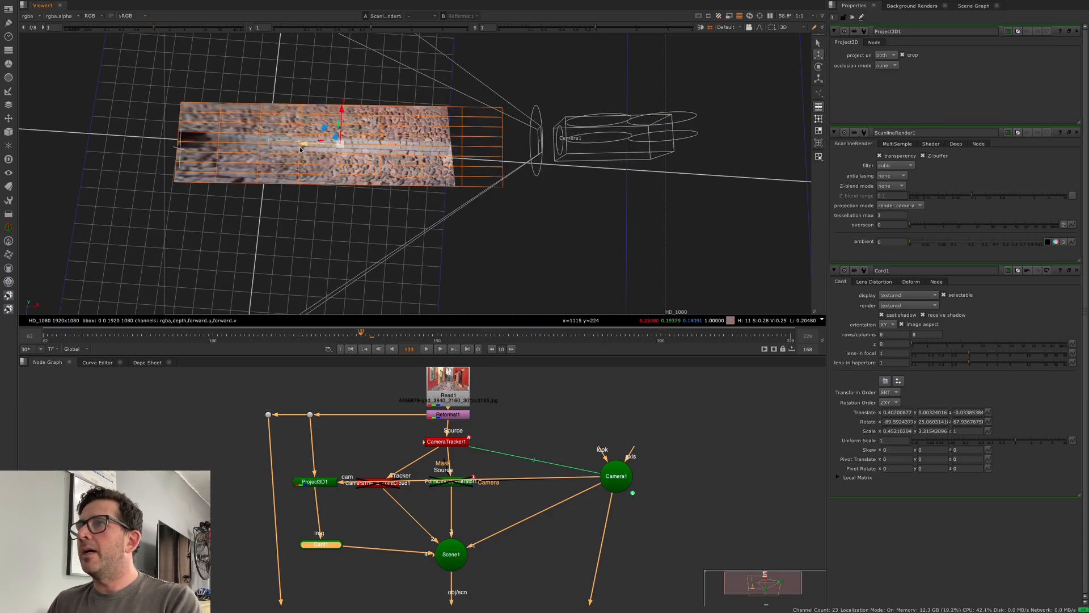
drag(304, 147, 231, 142)
key(ctrl+z)
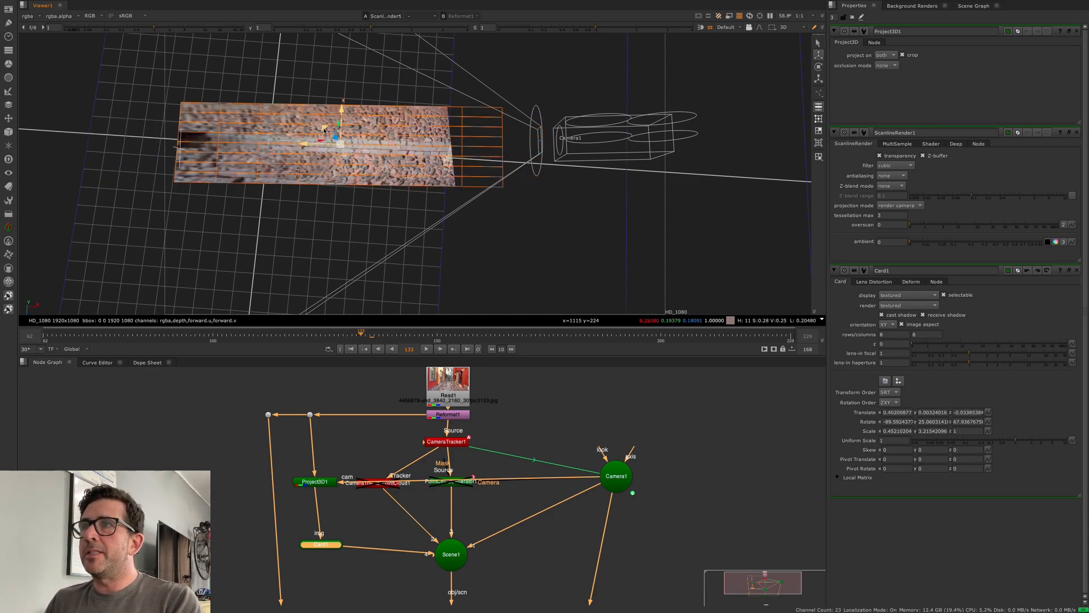
click(600, 338)
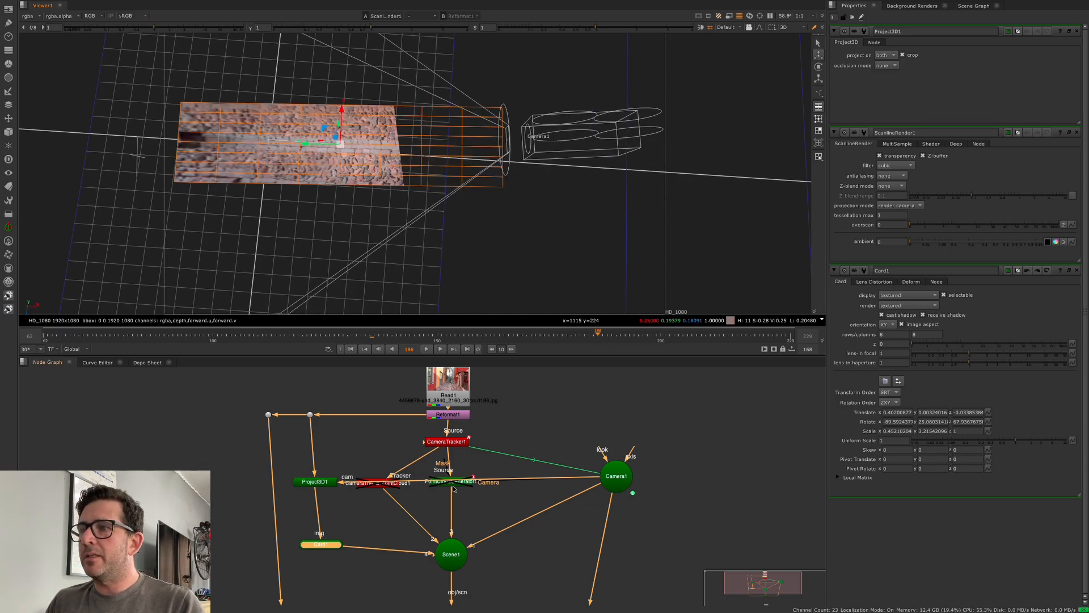
View ScanlineRender1's output in 2D and disconnect its bg input so only the projected card renders.
middle_drag(454, 490, 444, 414)
click(441, 549)
key(1)
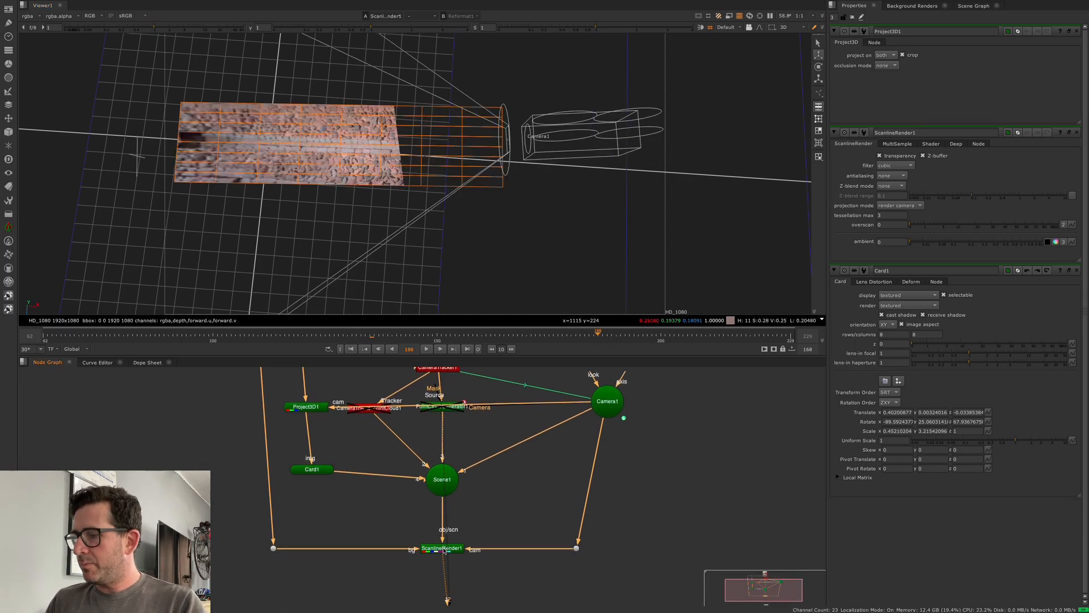
key(Tab)
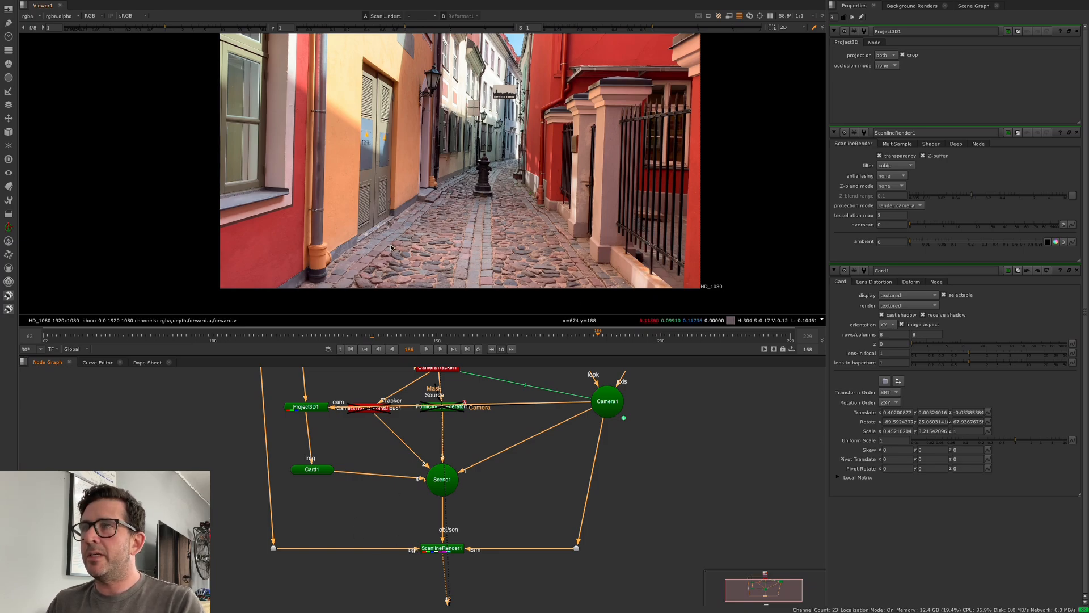
drag(413, 549, 399, 568)
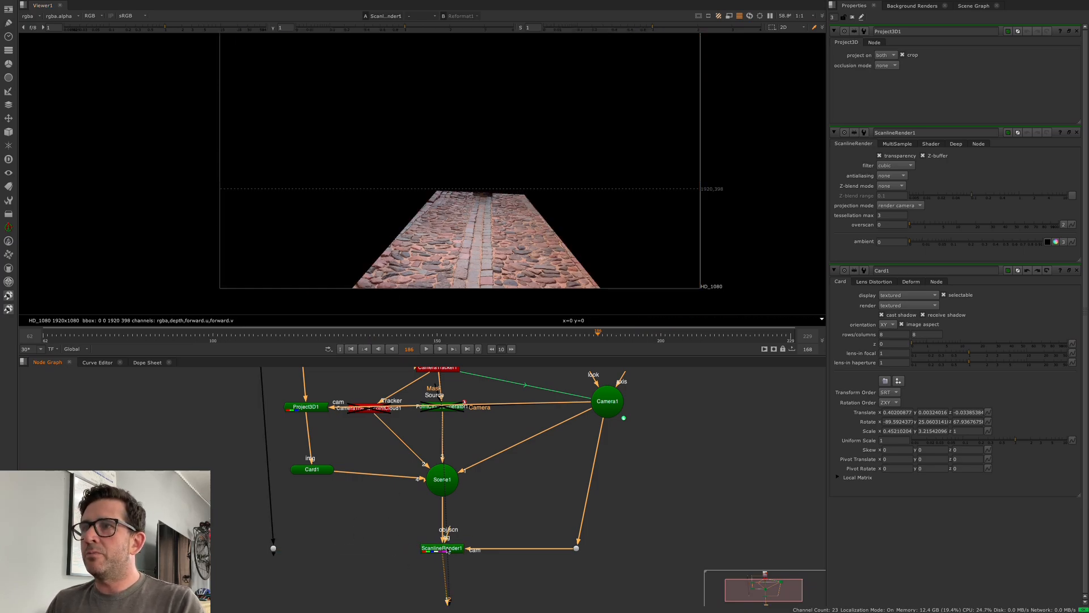
click(441, 549)
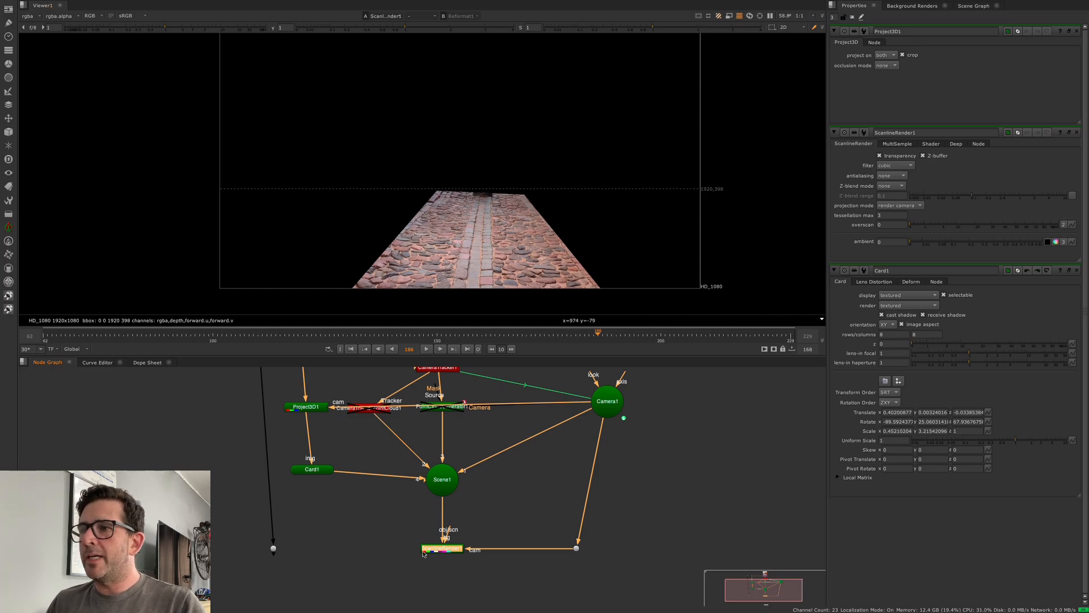
Load Read1 into the viewer's second input and compare it repeatedly with the ScanlineRender1 output at frames 186 and 140.
scroll(423, 554, down, 5)
click(438, 387)
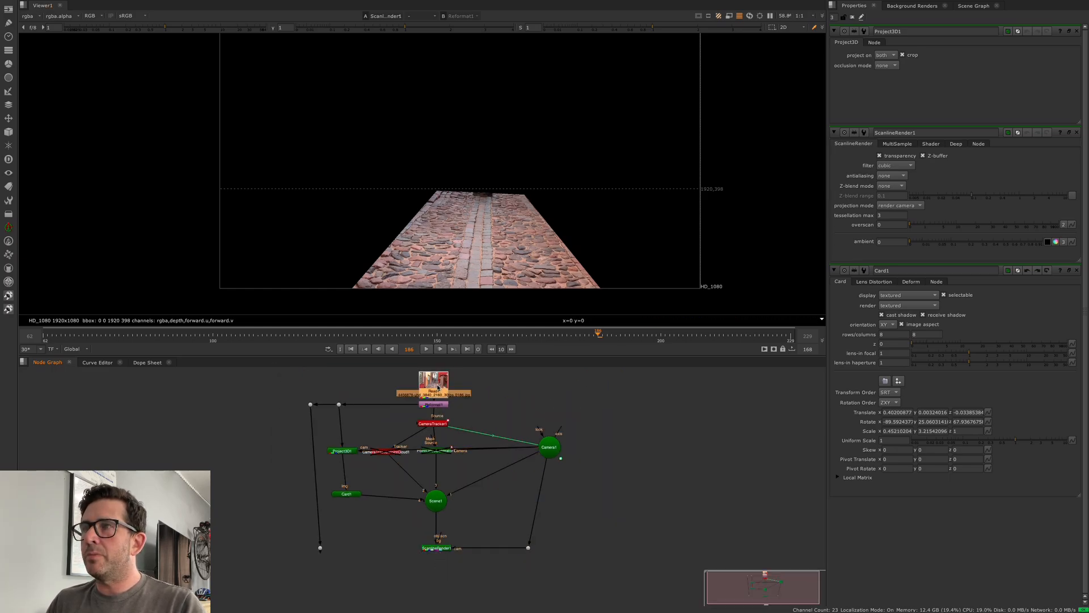
key(2)
click(449, 372)
key(1)
key(2)
key(1)
key(2)
key(1)
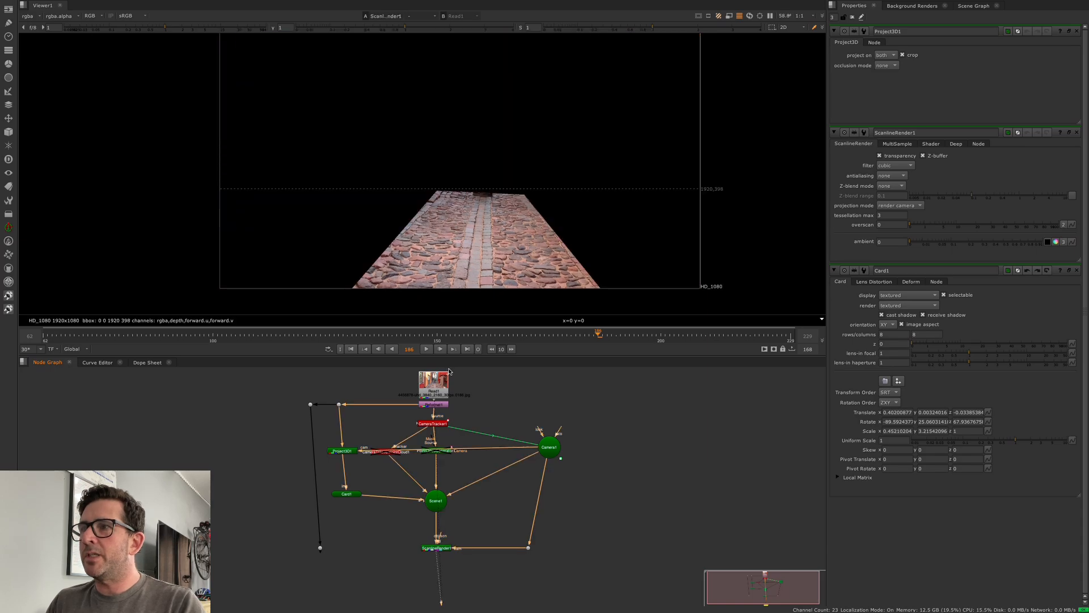
key(2)
key(1)
click(392, 335)
key(2)
key(1)
key(2)
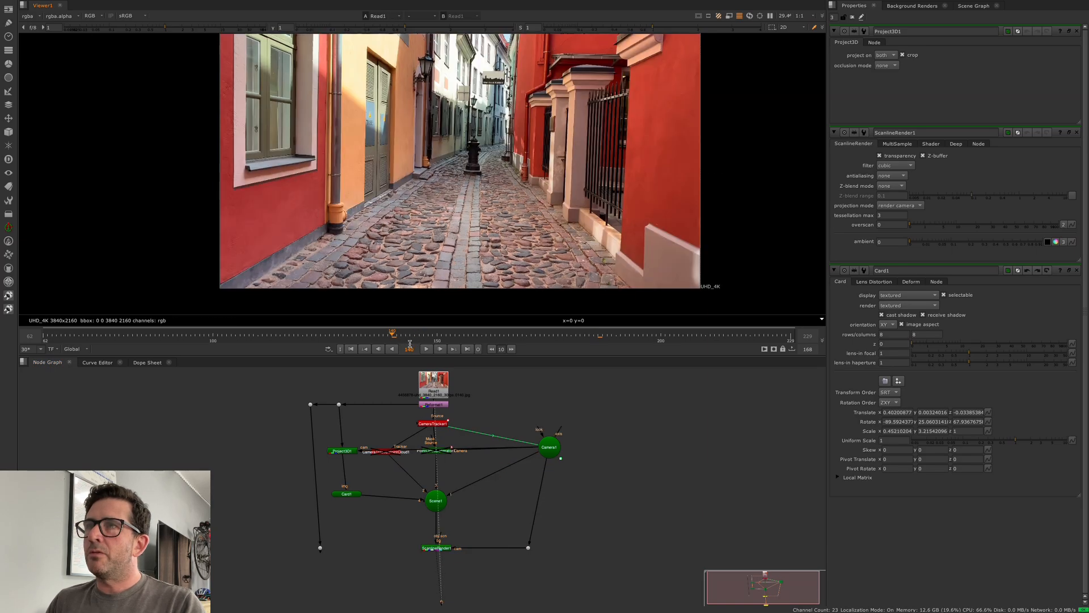
key(1)
key(2)
key(1)
key(2)
key(1)
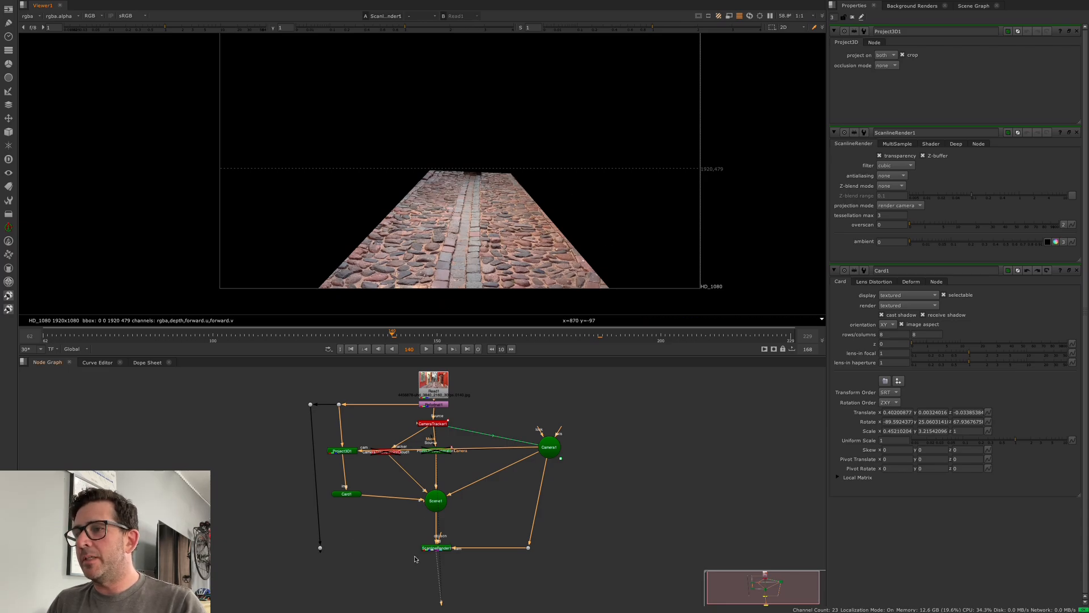
Reconnect ScanlineRender1's bg input to the background dot, open the node's properties and view its output.
drag(420, 549, 320, 548)
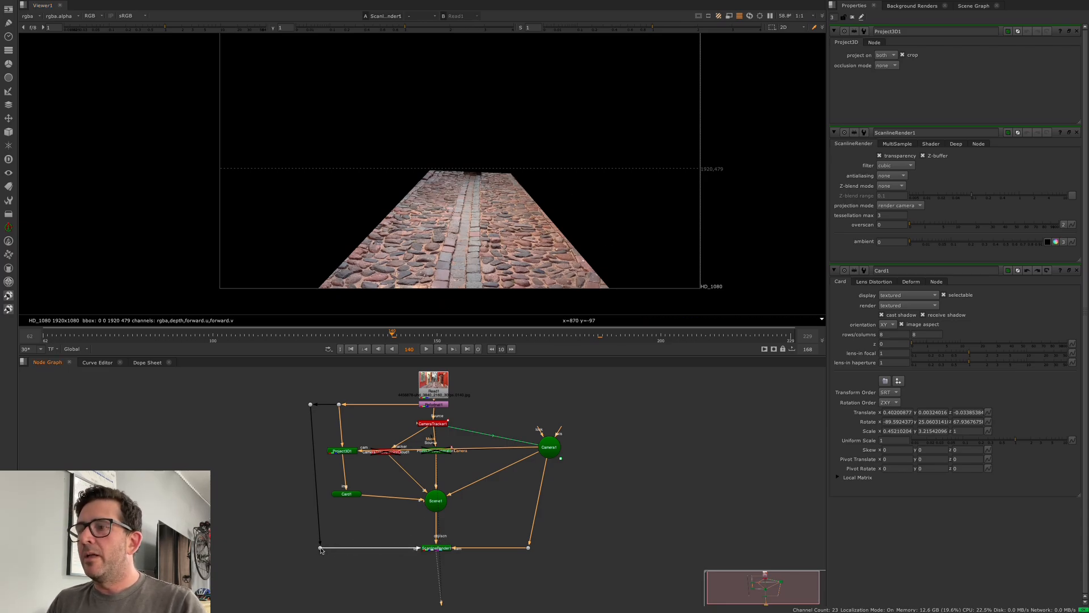
scroll(451, 553, down, 3)
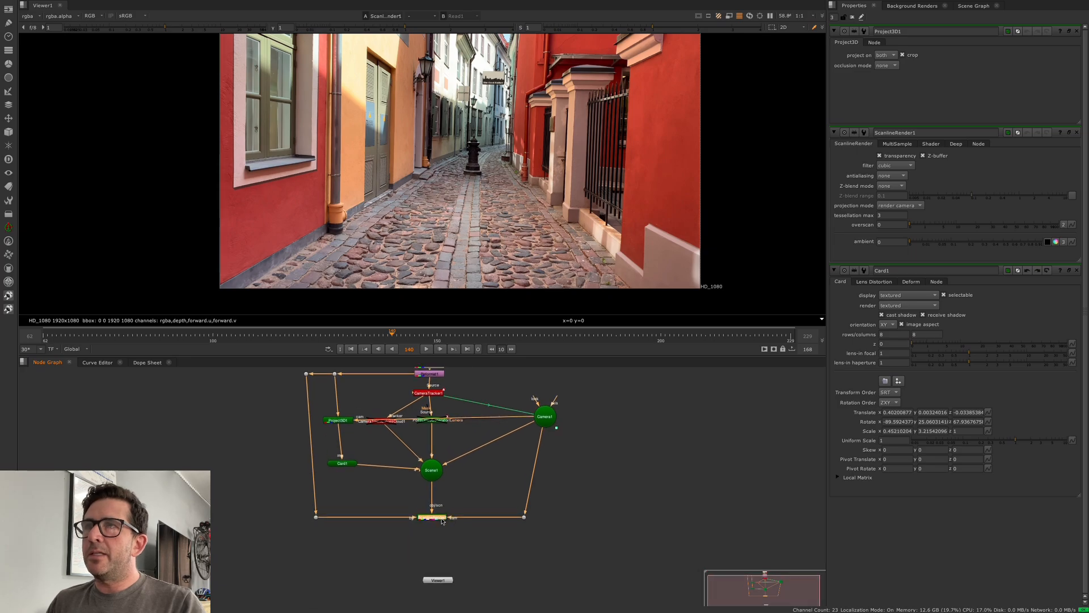
double_click(436, 518)
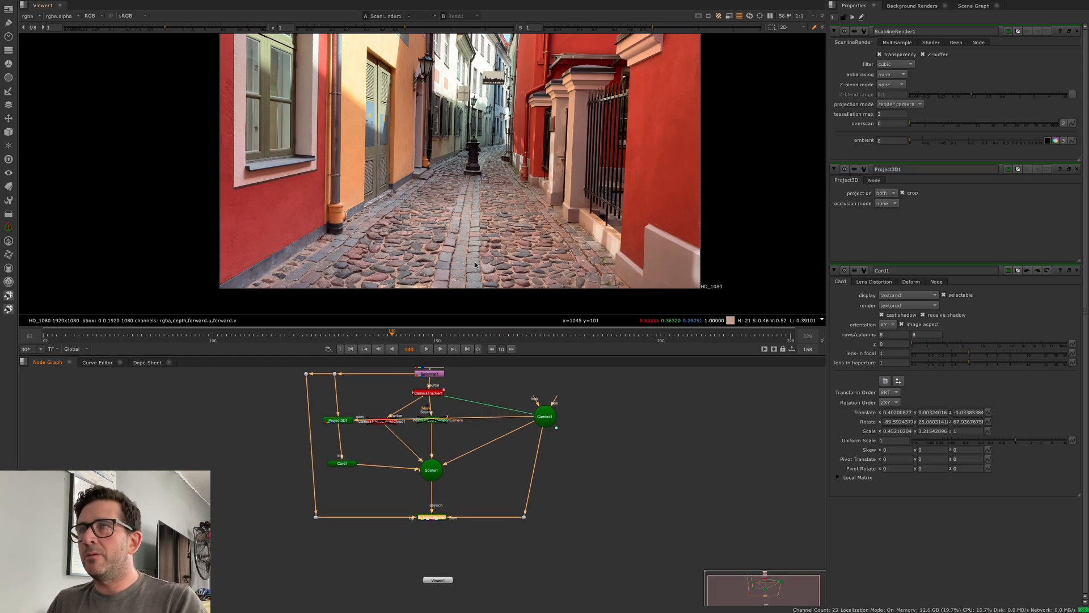
key(1)
click(436, 518)
key(1)
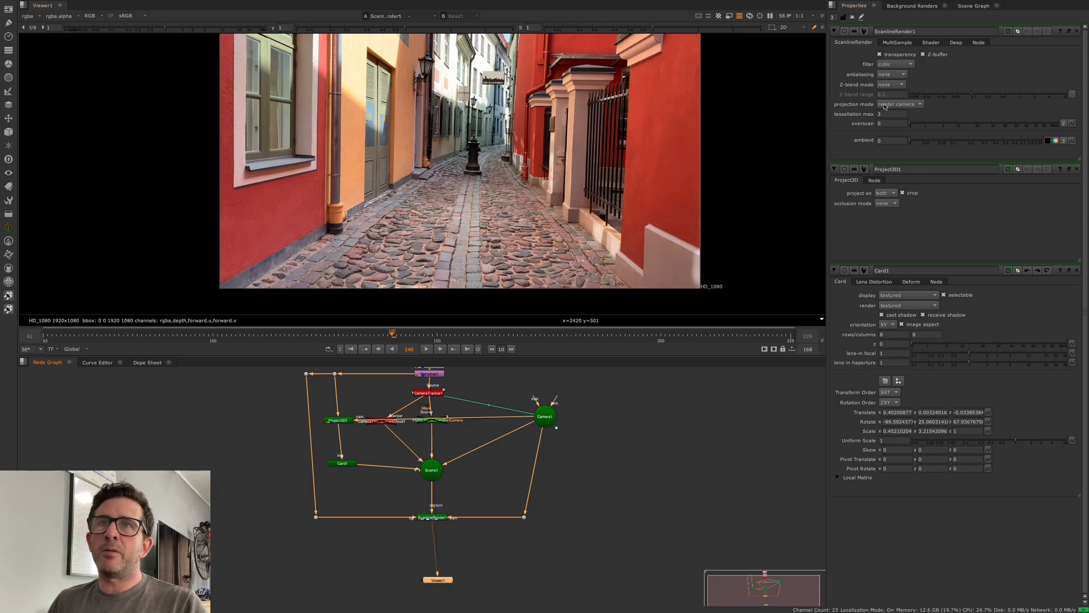
Set ScanlineRender1's projection mode to uv and disconnect its bg input from the background dot.
drag(546, 418, 539, 417)
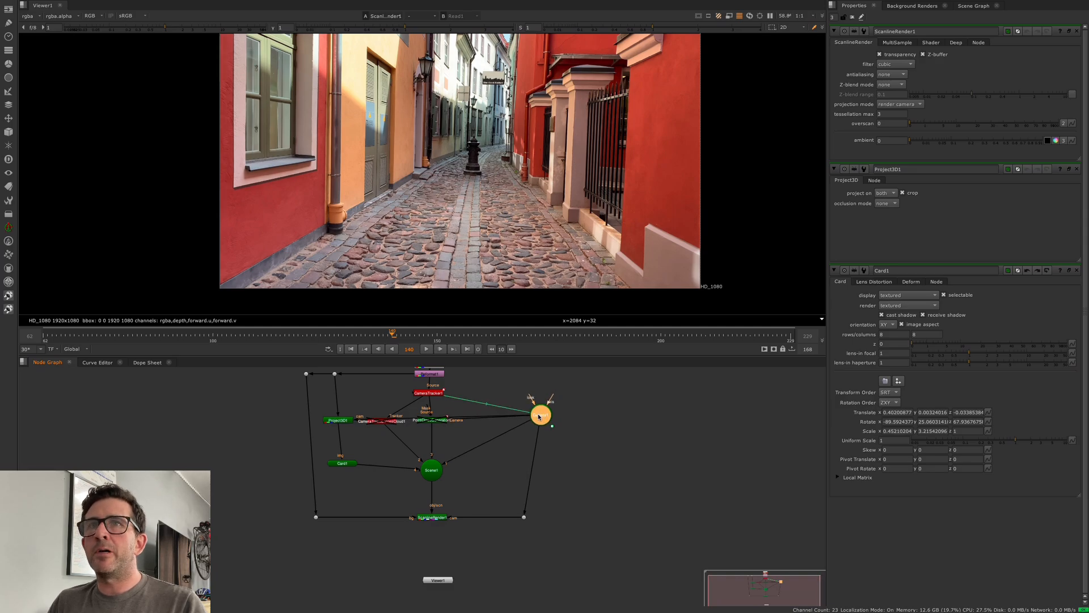
click(896, 107)
click(899, 107)
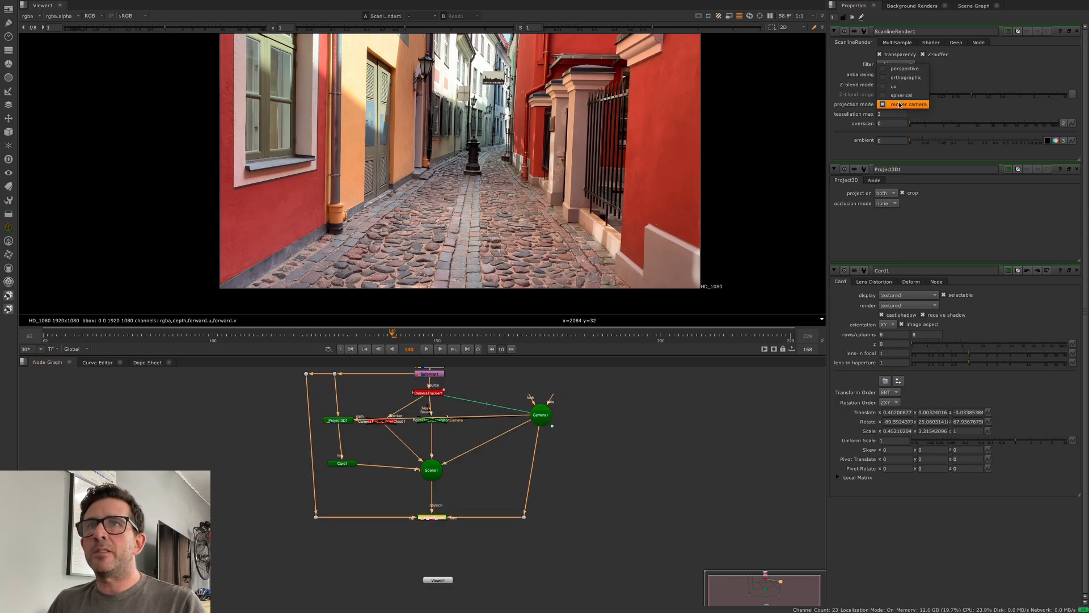
click(896, 89)
scroll(494, 228, down, 2)
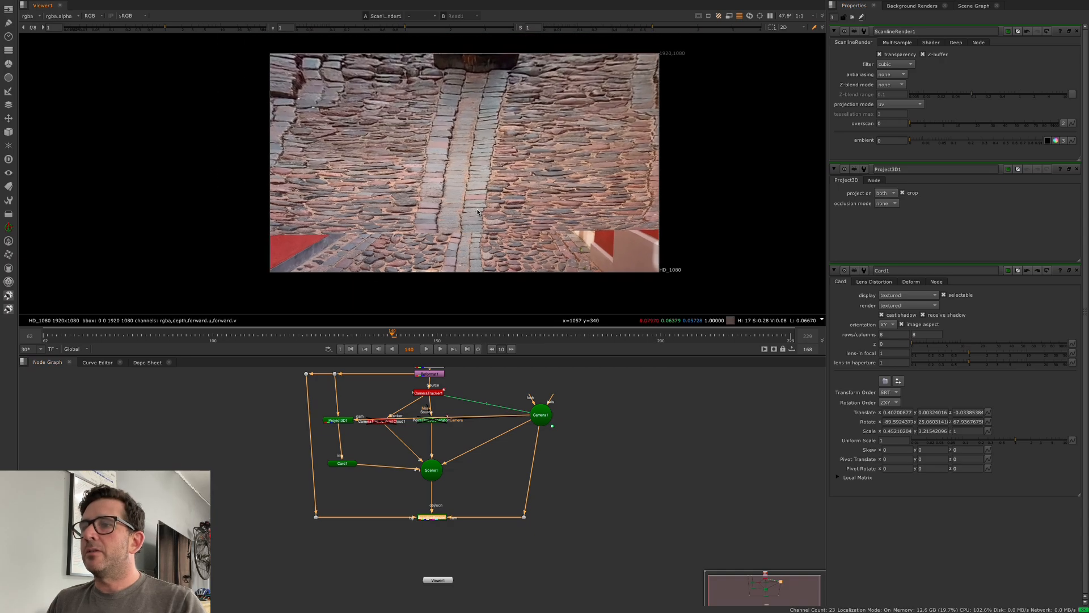
drag(411, 519, 381, 519)
scroll(500, 201, down, 2)
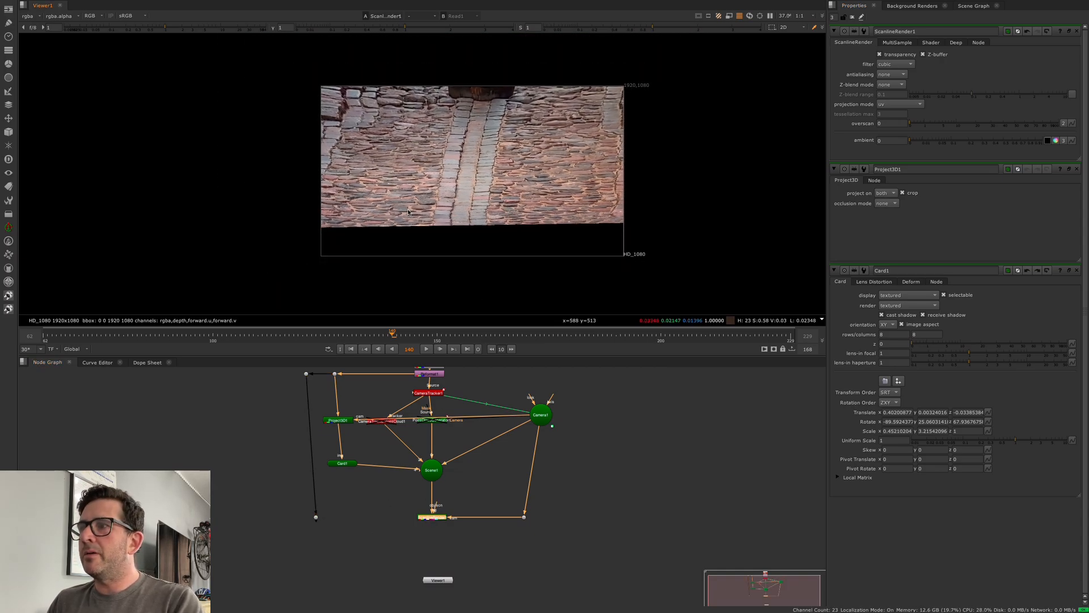
Examine the unwrapped ground texture at several frames across the range, including 206, finishing at frame 134.
drag(243, 335, 258, 335)
click(477, 338)
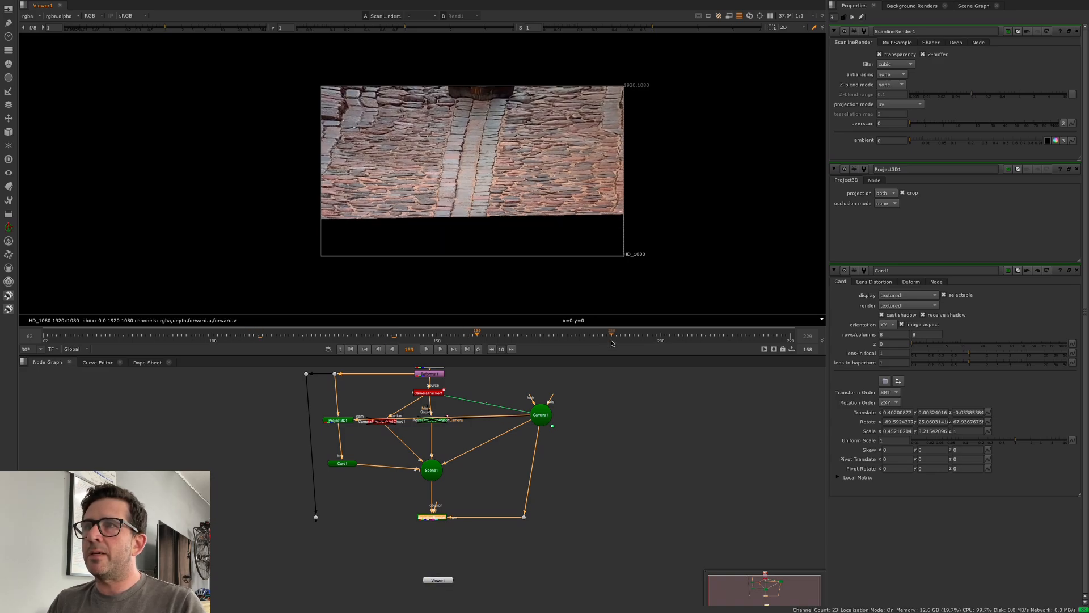
click(620, 338)
click(688, 338)
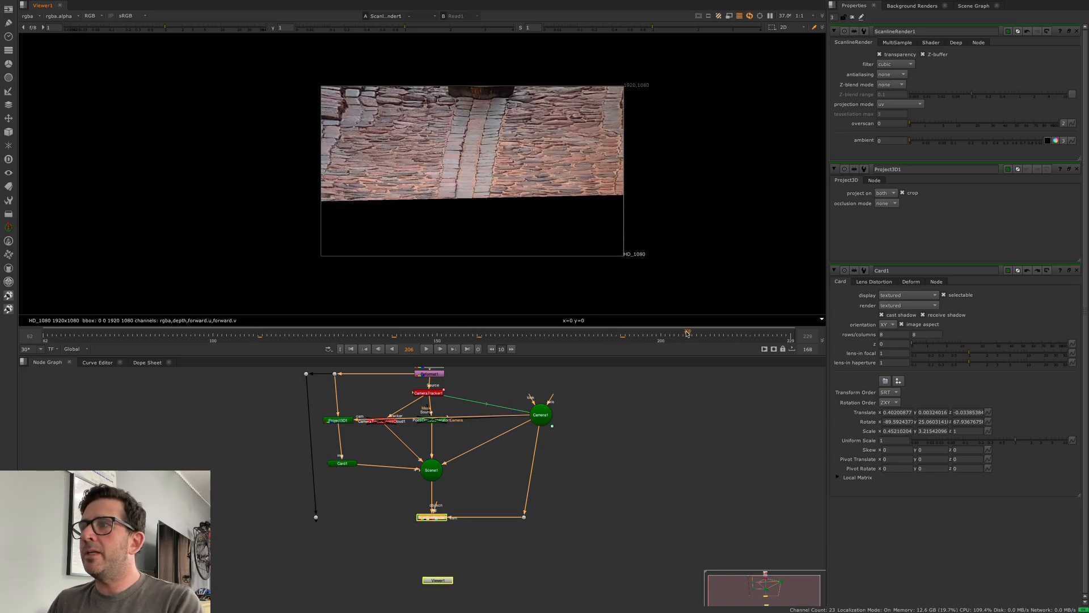
click(101, 335)
click(365, 336)
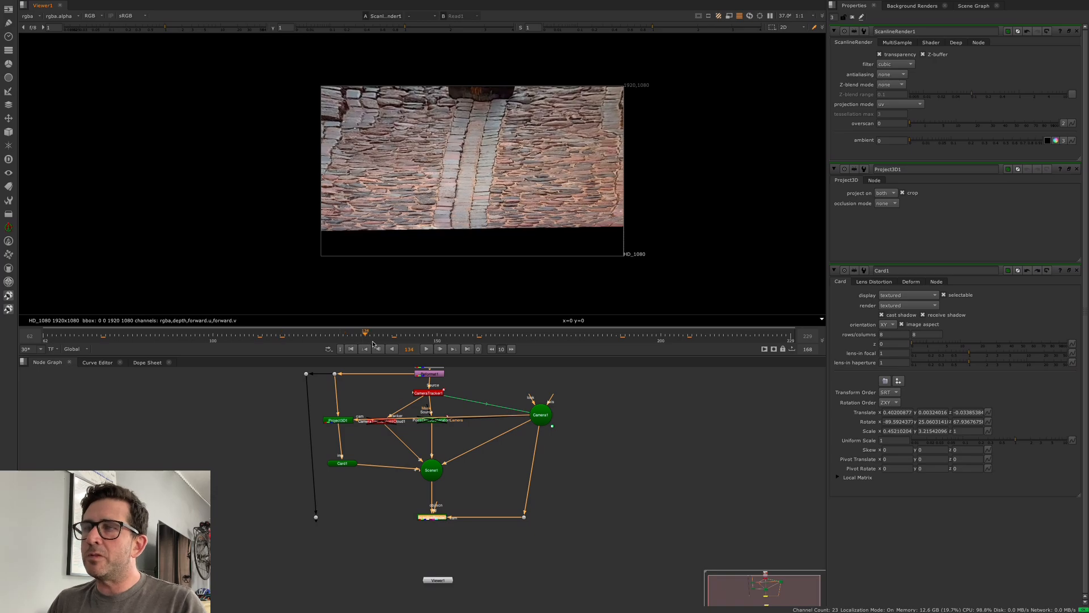
Move the camera connection's dot directly beneath Camera1 and line it up with ScanlineRender1.
drag(525, 517, 540, 517)
scroll(542, 511, up, 1)
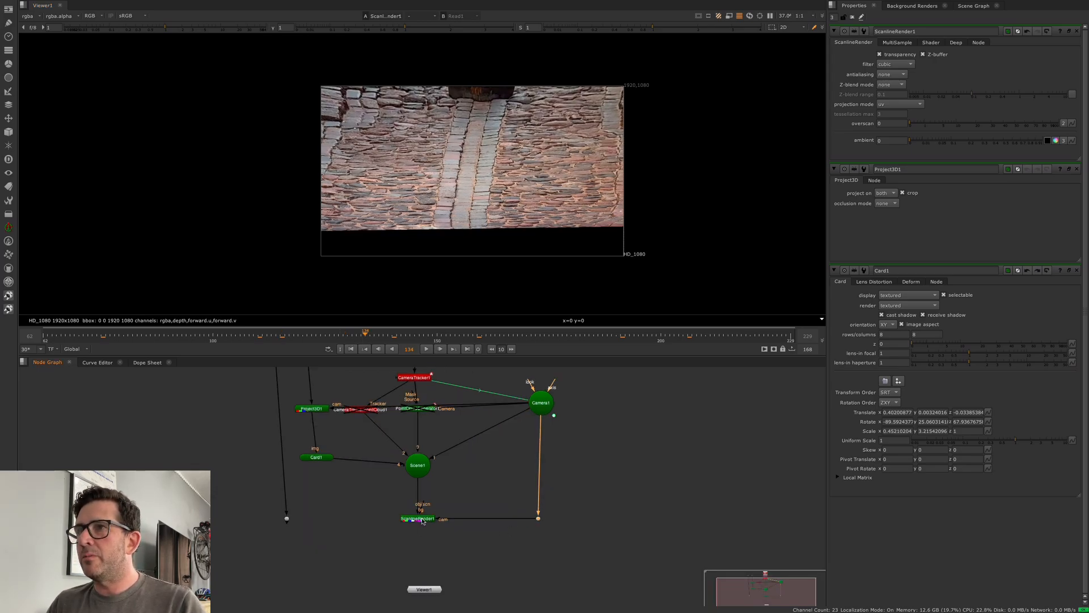
drag(422, 520, 421, 515)
middle_drag(412, 538, 411, 507)
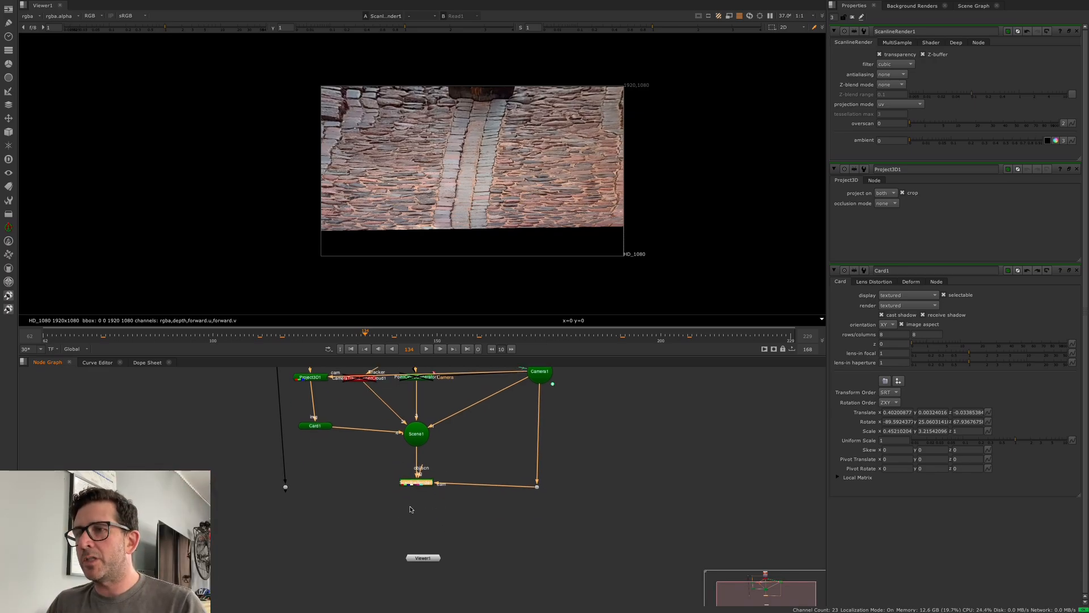
drag(539, 488, 541, 484)
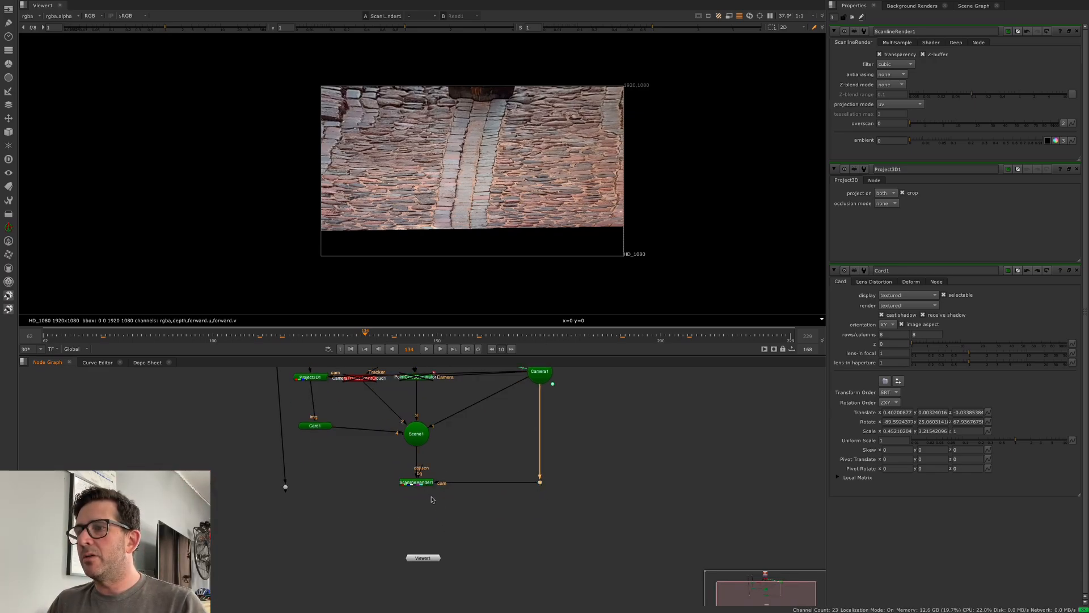
Add a RotoPaint node directly below ScanlineRender1 and view its output.
key(Tab)
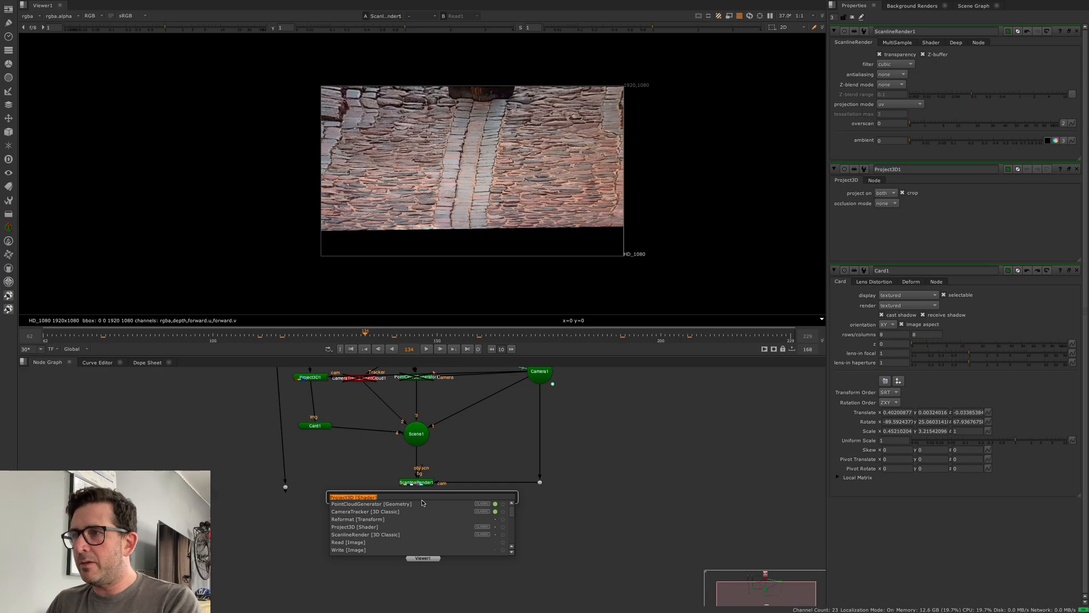
text(pai)
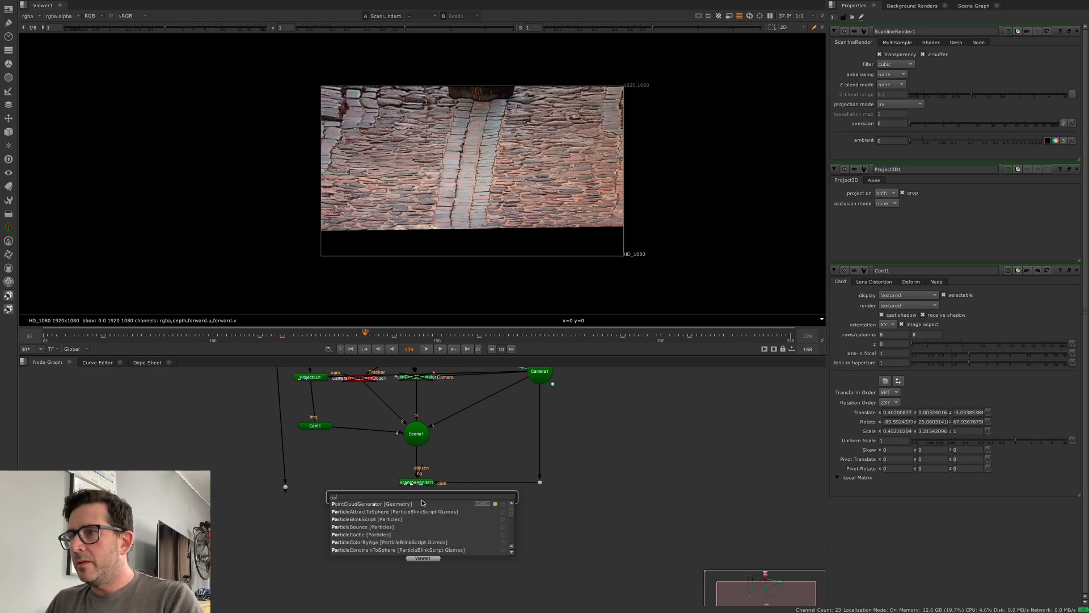
key(Down)
key(Down)
key(Return)
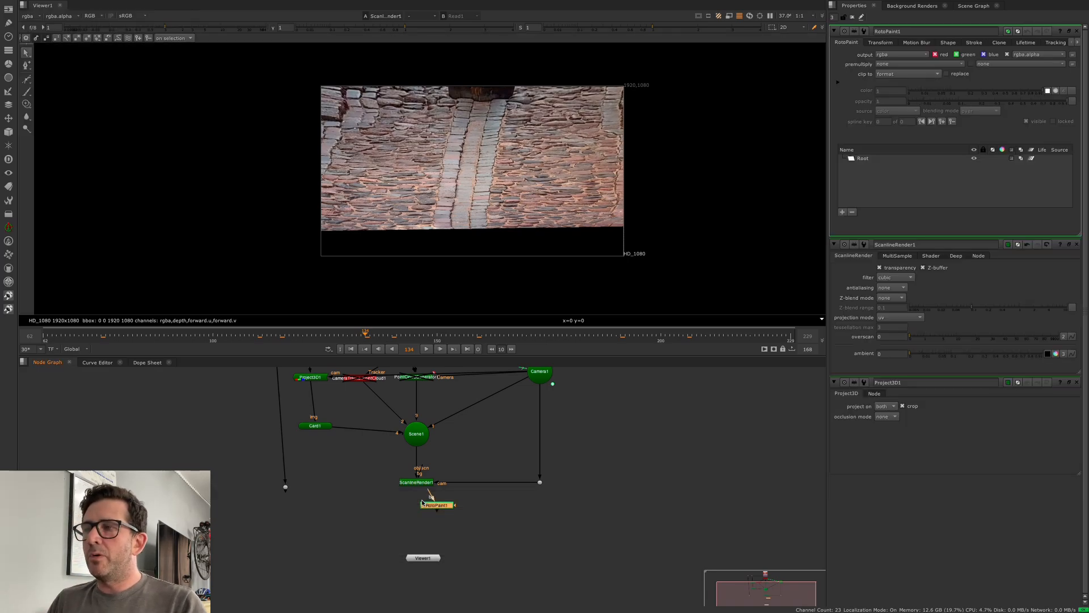
mouse_move(437, 512)
mouse_down()
mouse_move(415, 499)
mouse_move(419, 483)
mouse_move(423, 509)
mouse_up()
key(1)
click(423, 509)
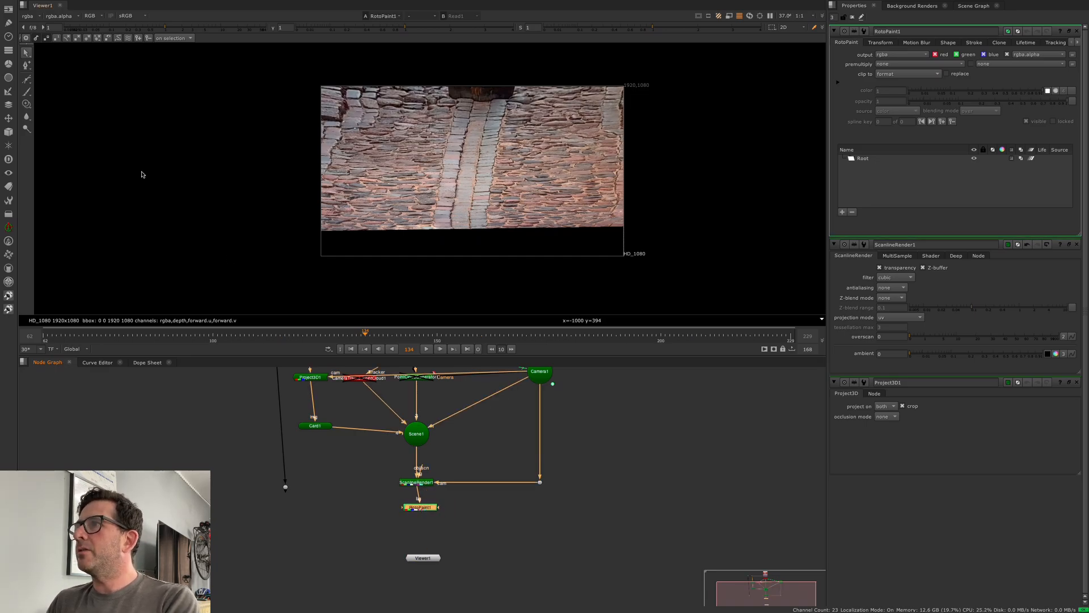
Using the Clone brush at size 281, paint cobblestones over the pale central paving strip on frame 134.
click(26, 105)
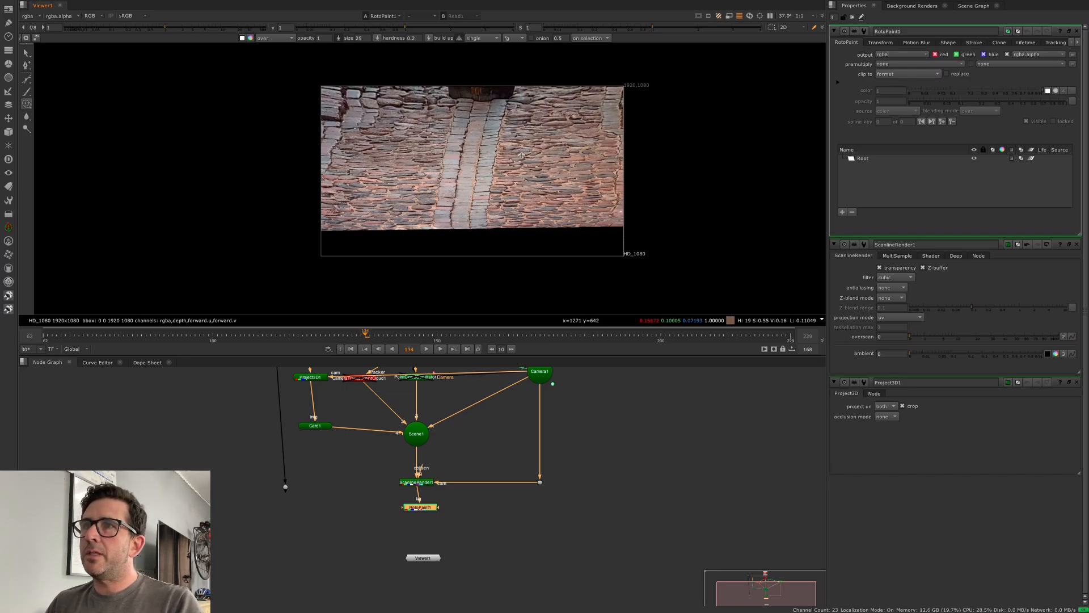
shift+drag(542, 147, 543, 149)
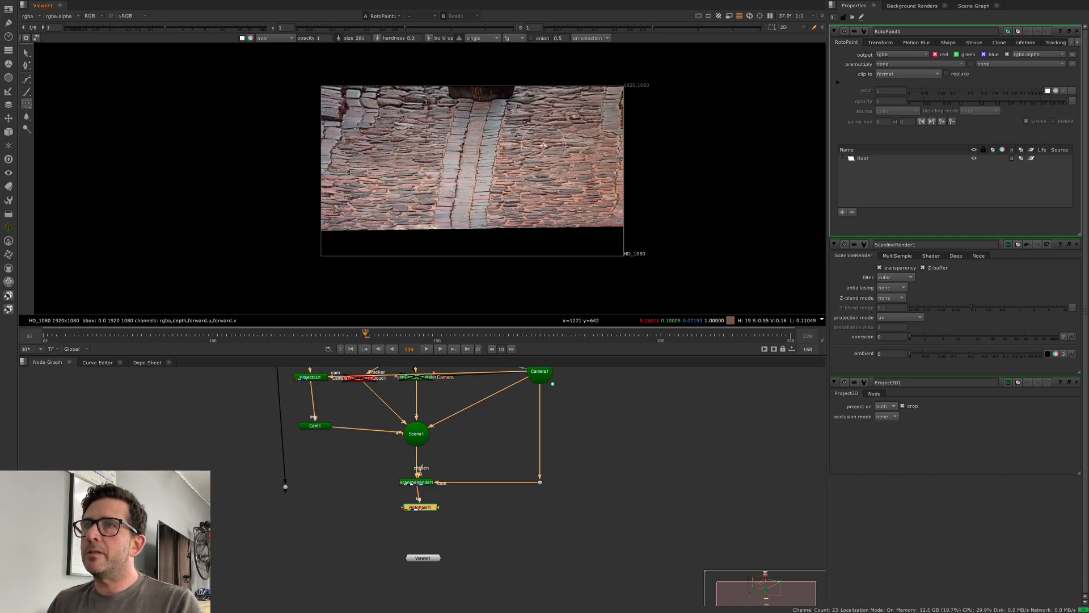
mouse_move(553, 133)
middle_down()
mouse_move(533, 148)
mouse_move(548, 139)
middle_up()
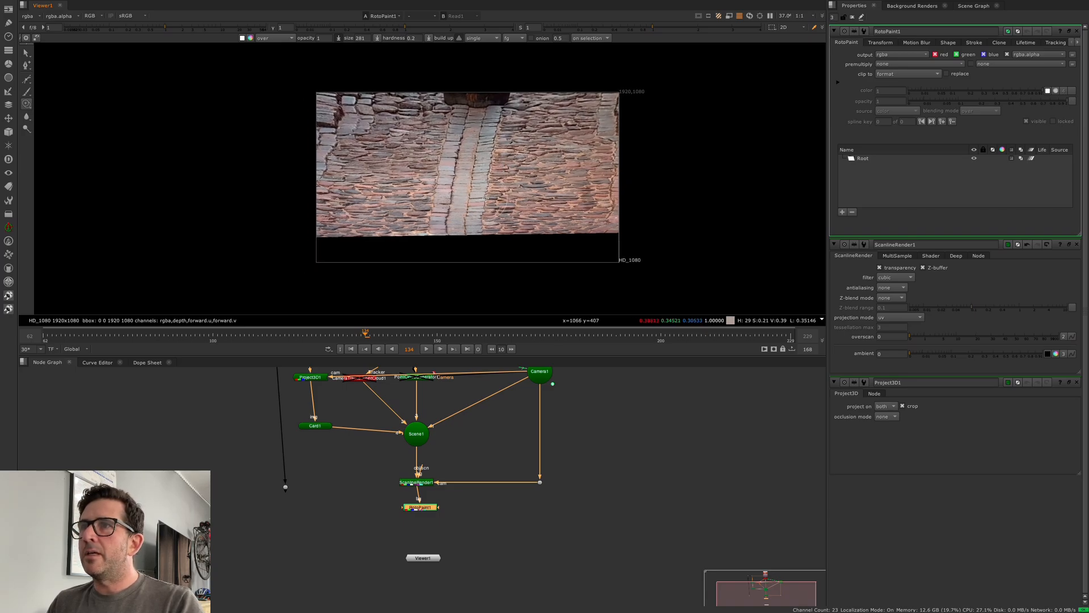
mouse_move(486, 193)
mouse_down()
mouse_move(474, 226)
mouse_move(495, 123)
mouse_move(469, 201)
mouse_up()
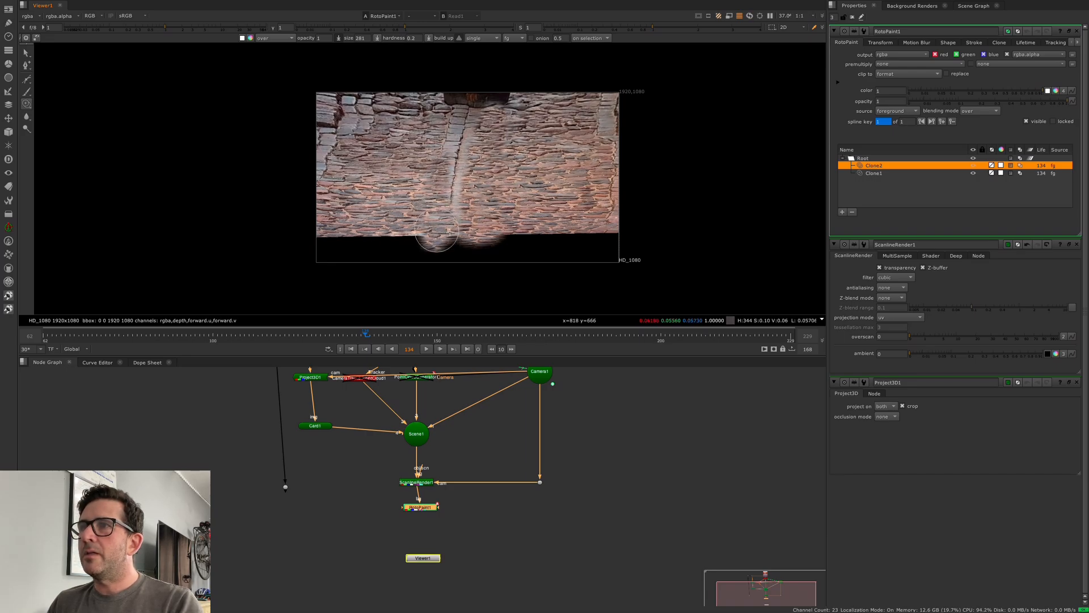
mouse_move(455, 116)
mouse_down()
mouse_move(450, 217)
mouse_move(429, 231)
mouse_up()
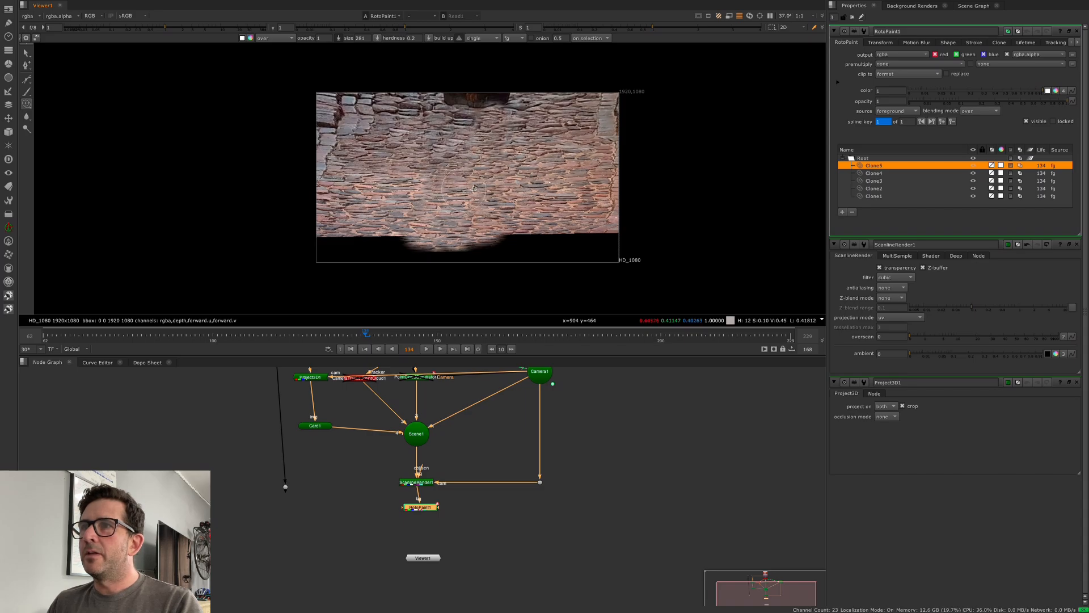
Clone another stroke of cobblestones over the lower end of the central strip on frame 134, and compare it with frame 116.
drag(503, 226, 489, 231)
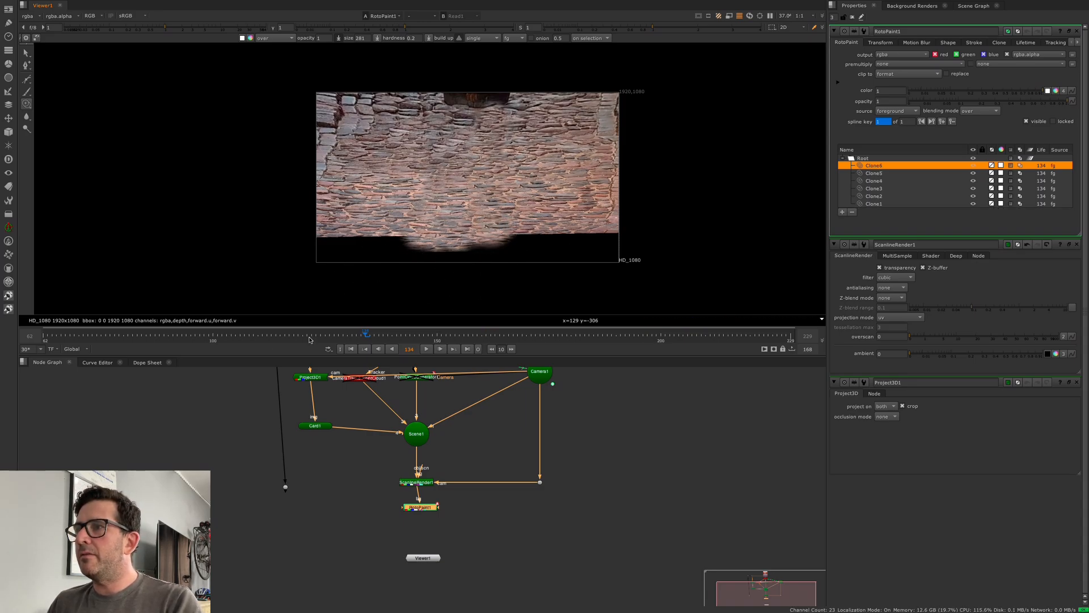
click(286, 335)
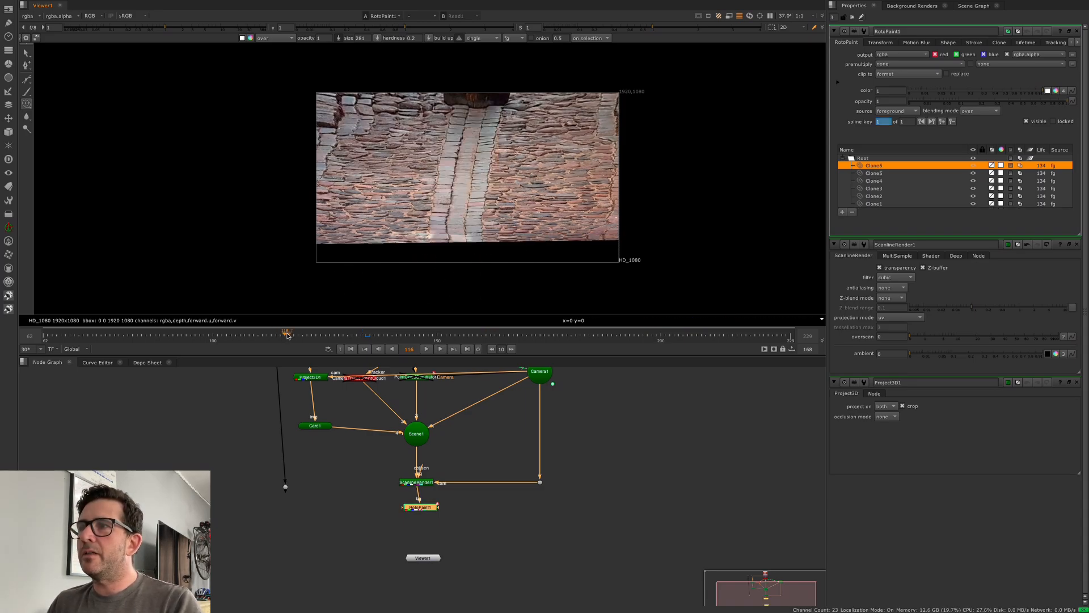
click(368, 337)
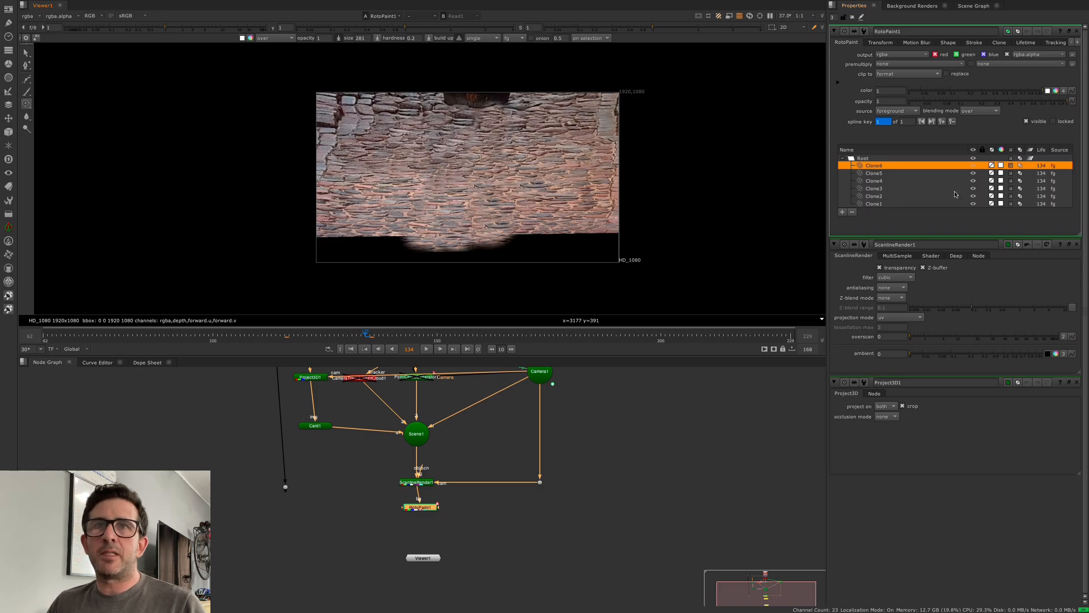
Set the lifetime of all six clone strokes to all frames and check the result at frames 200 and 217.
shift+click(881, 204)
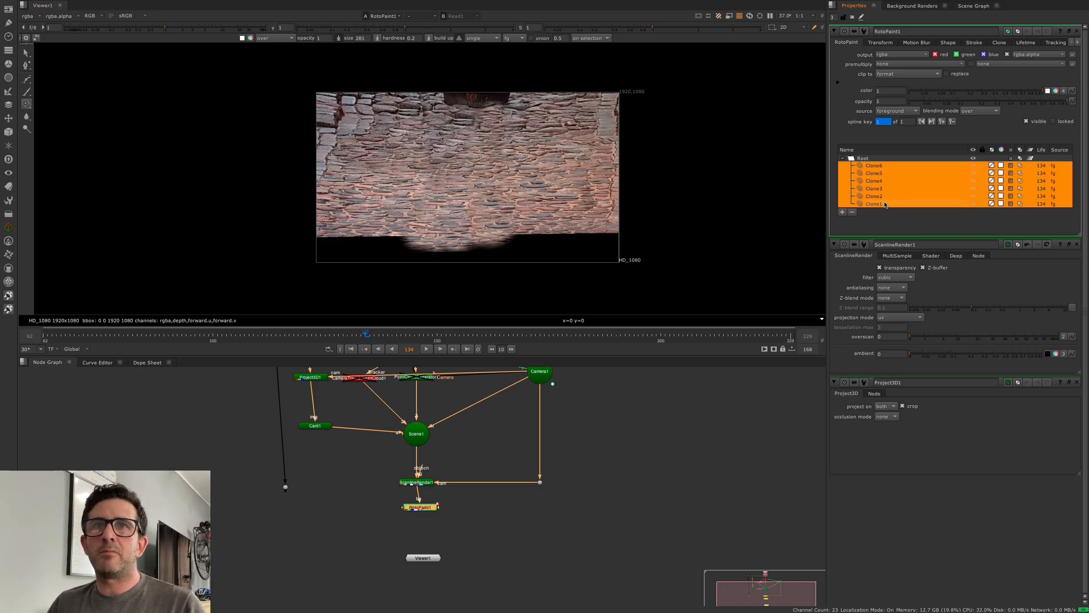
click(1043, 168)
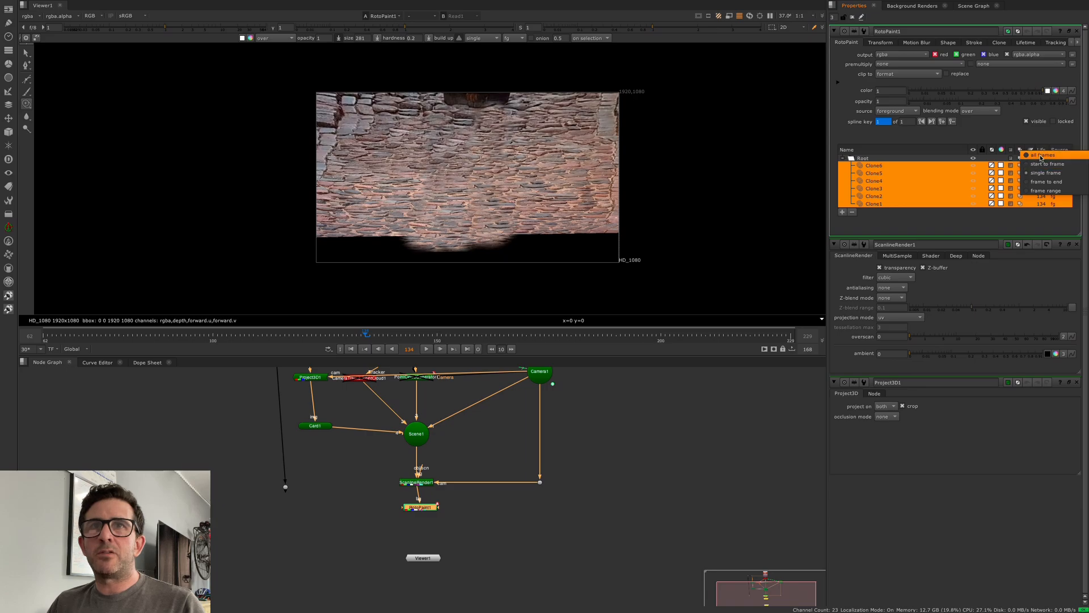
click(1041, 158)
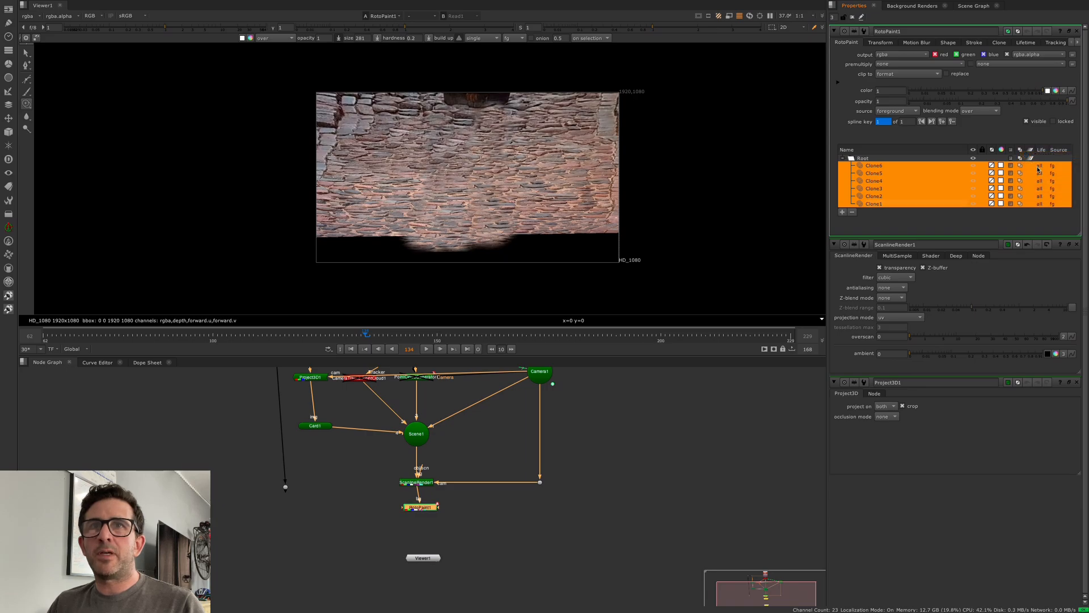
click(540, 333)
click(658, 335)
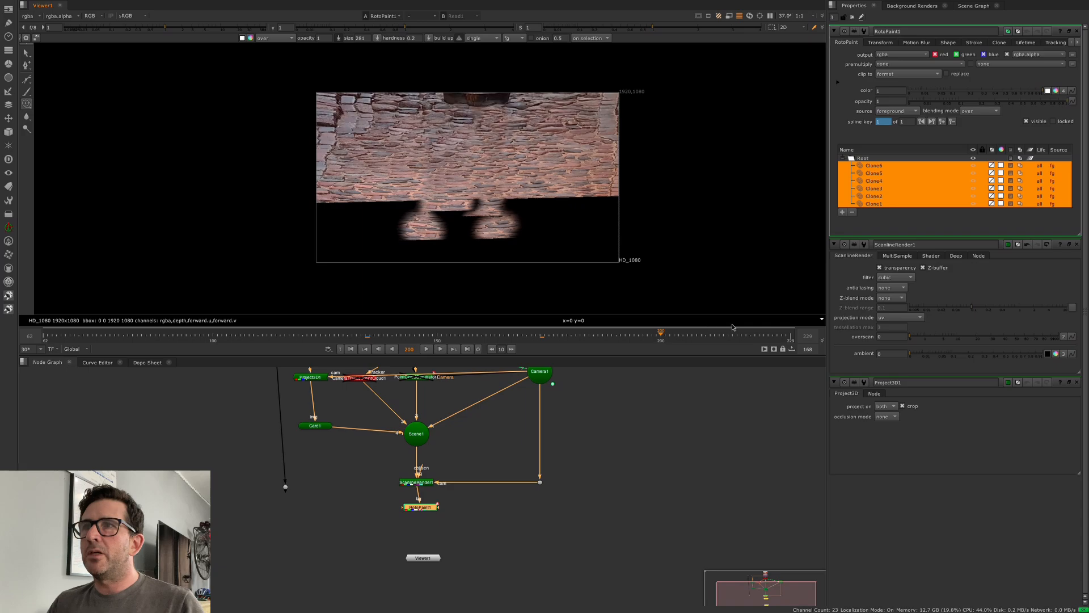
click(738, 333)
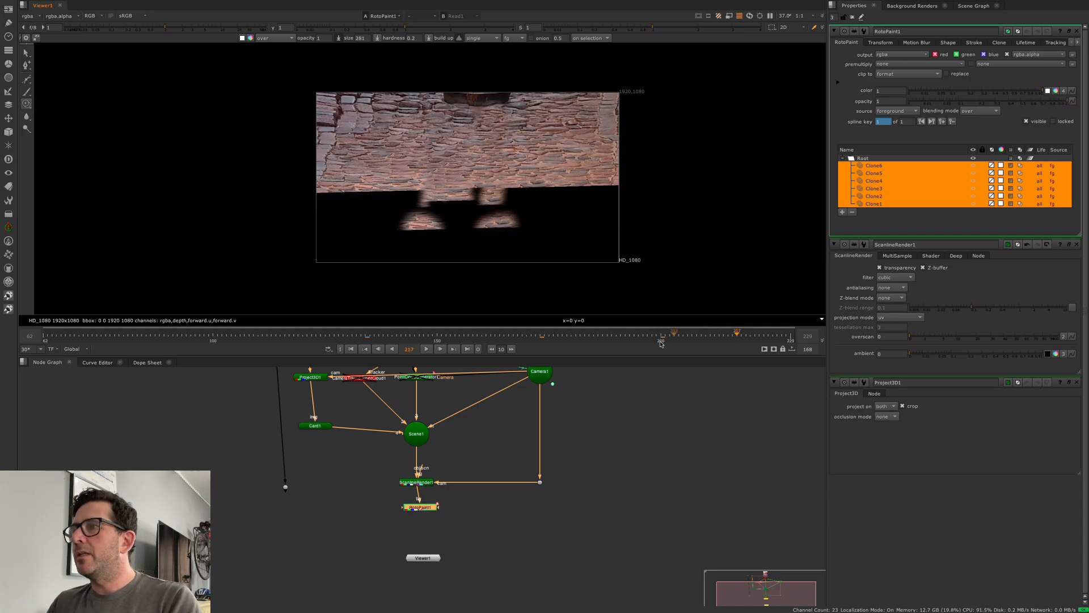
On frame 68, clone cobblestones over the remaining pale paving at the lower edge of the ground texture.
click(164, 334)
click(71, 333)
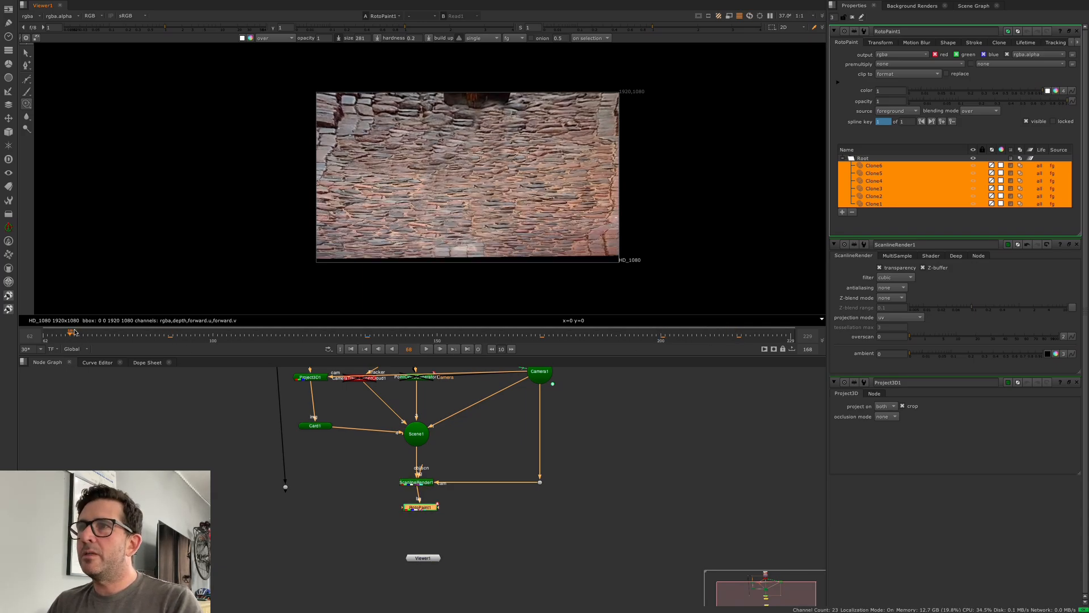
ctrl+drag(501, 237, 466, 249)
right_click(385, 204)
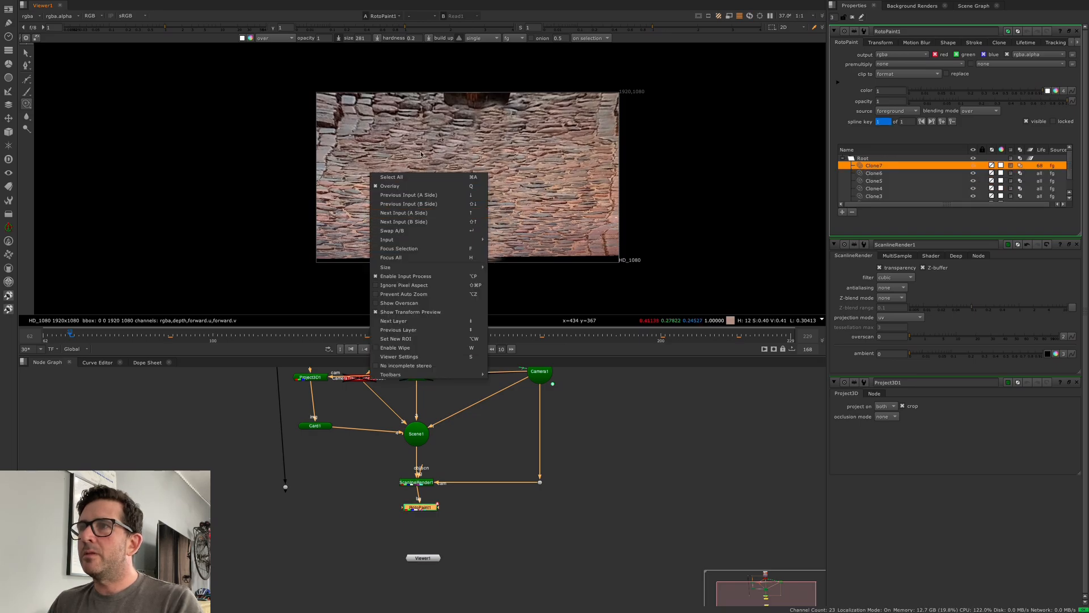
key(Escape)
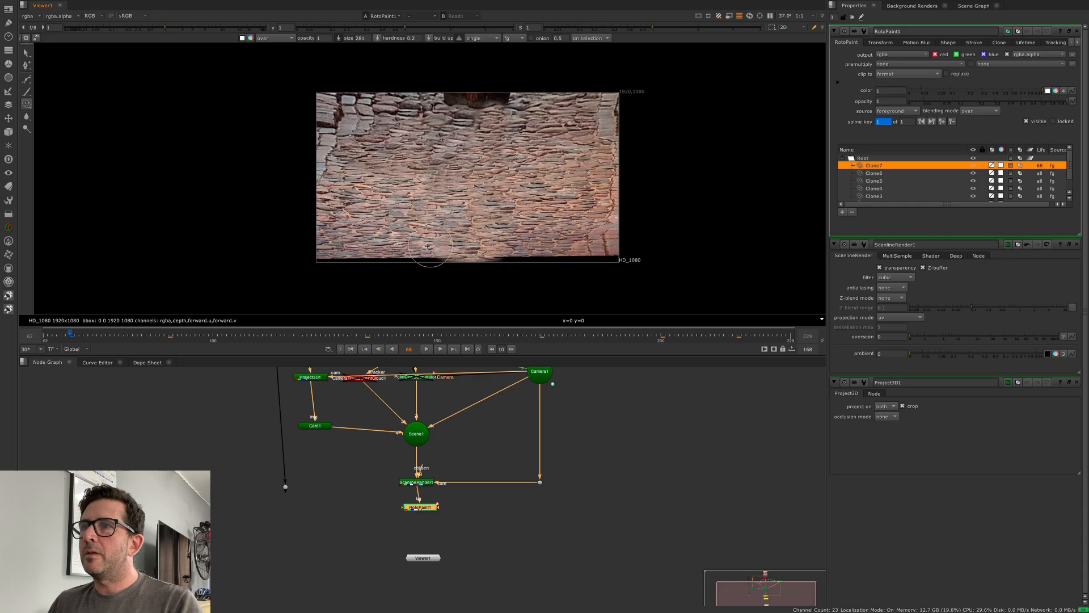
drag(483, 258, 425, 258)
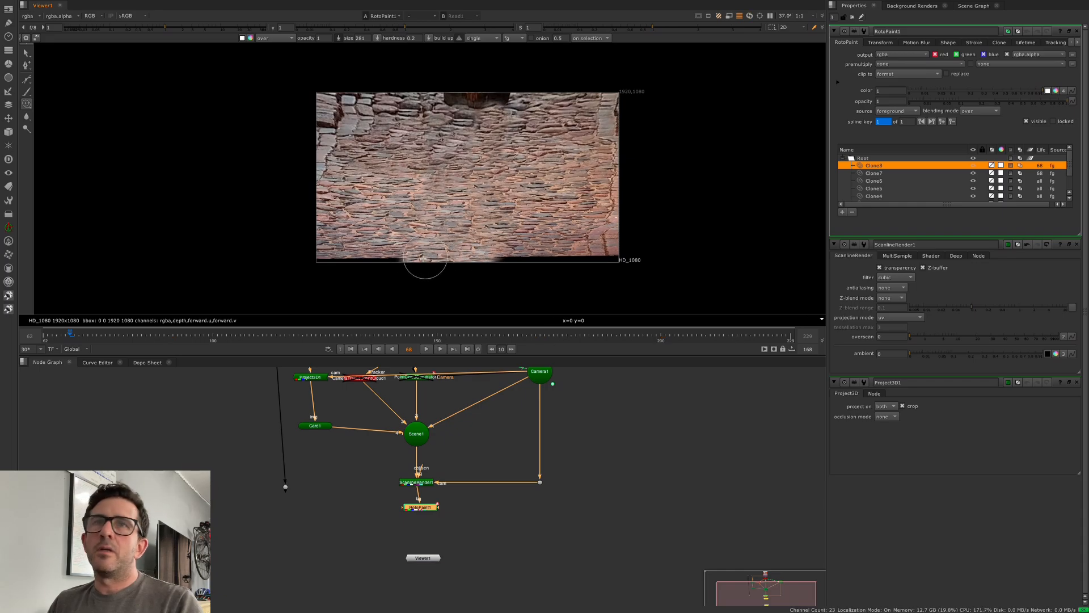
Set the lifetime of the two newest clone strokes to all frames and check other frames, ending on frame 81.
shift+click(1043, 173)
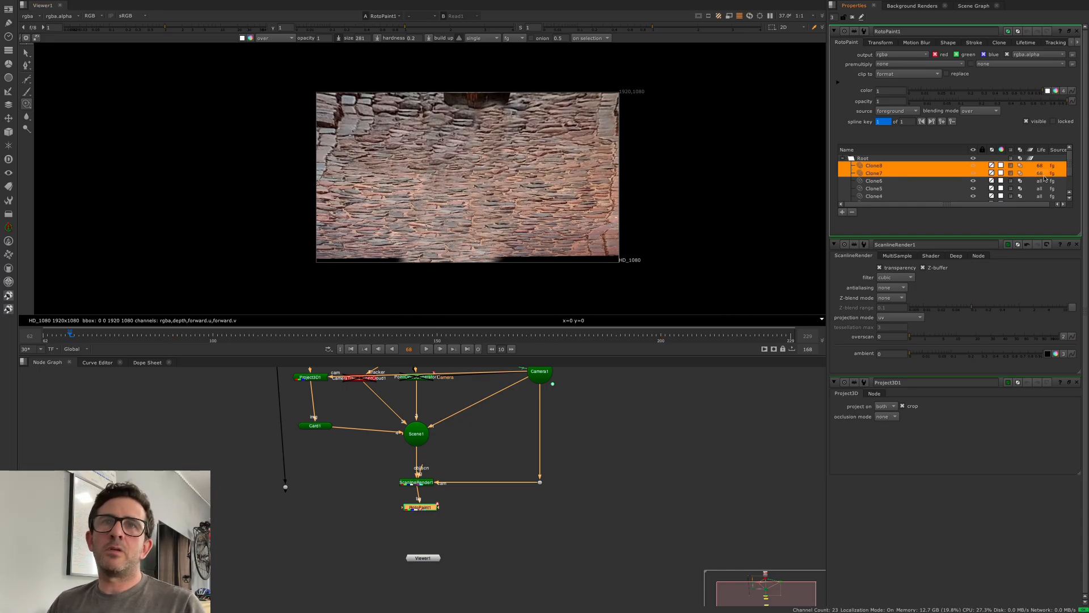
right_click(1040, 174)
click(1042, 169)
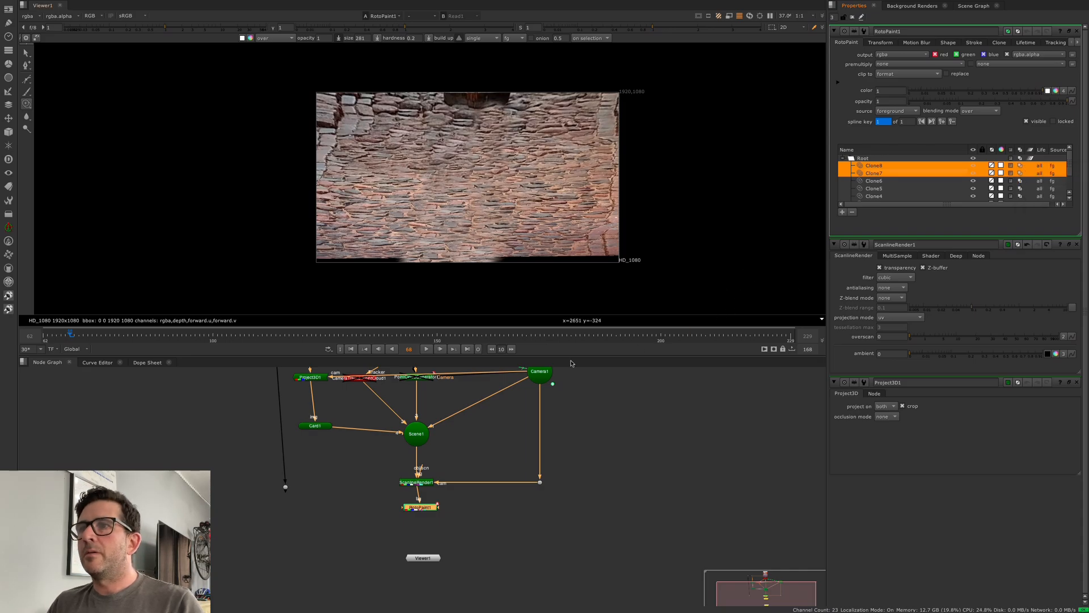
click(572, 334)
click(128, 334)
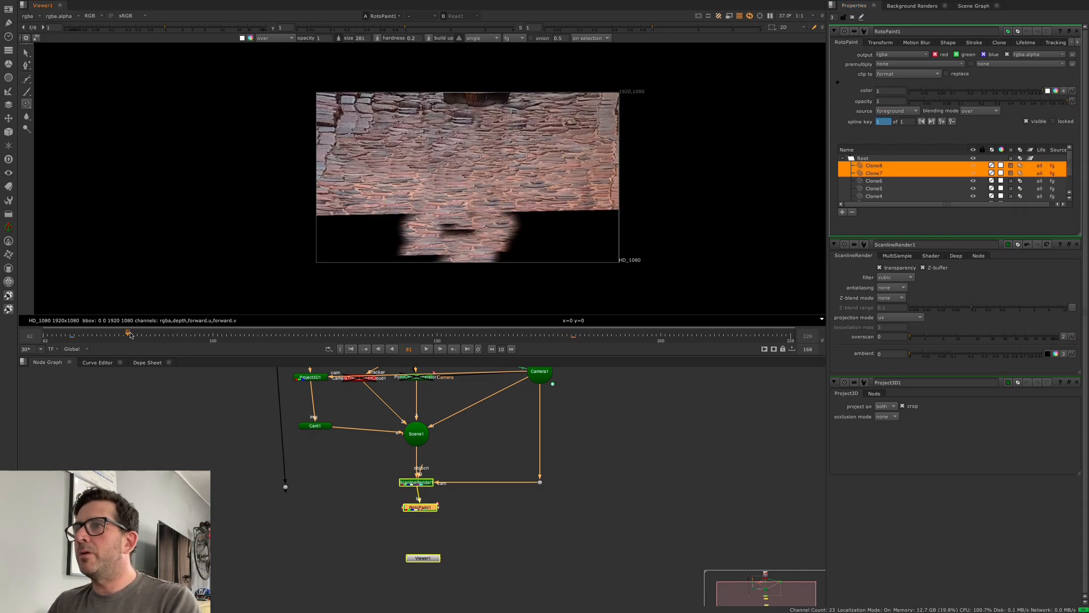
Inspect RotoPaint1's alpha, set its output mask to rgba.alpha, and compare the new alpha with the colour image.
key(a)
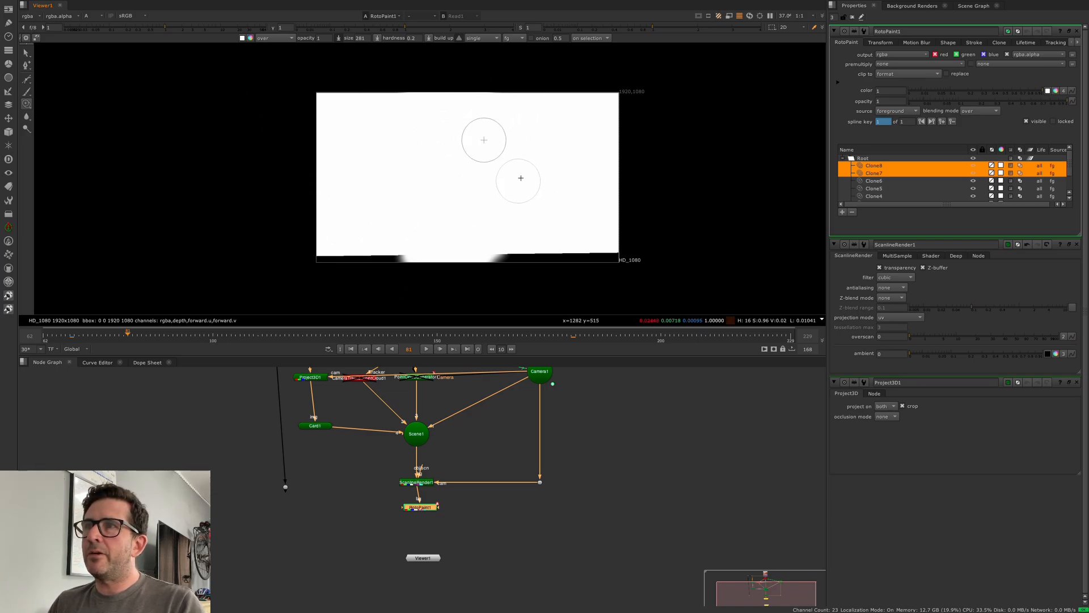
key(a)
scroll(467, 214, down, 1)
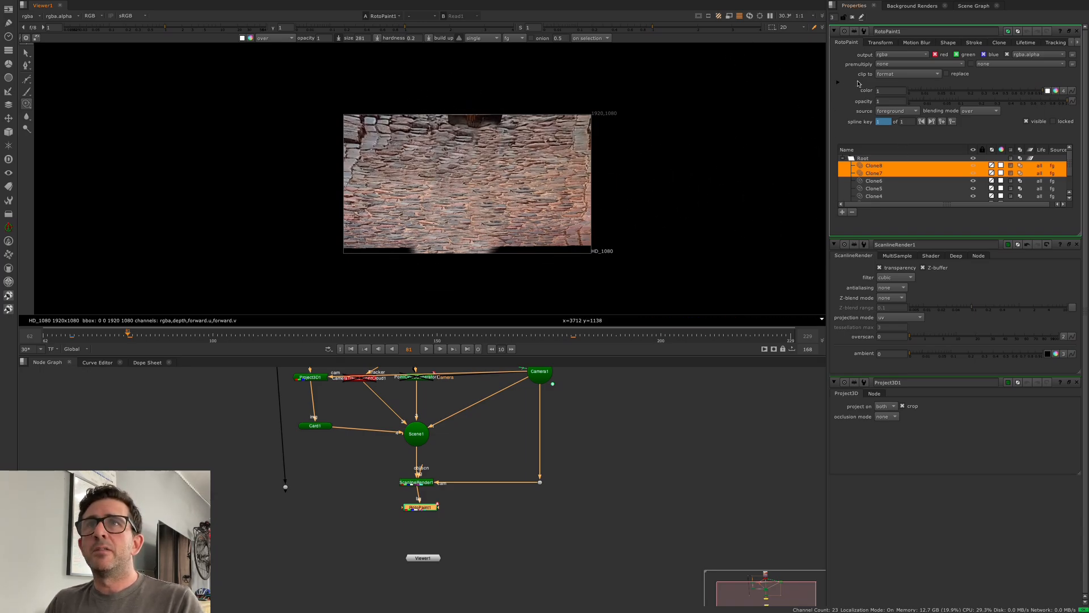
click(839, 82)
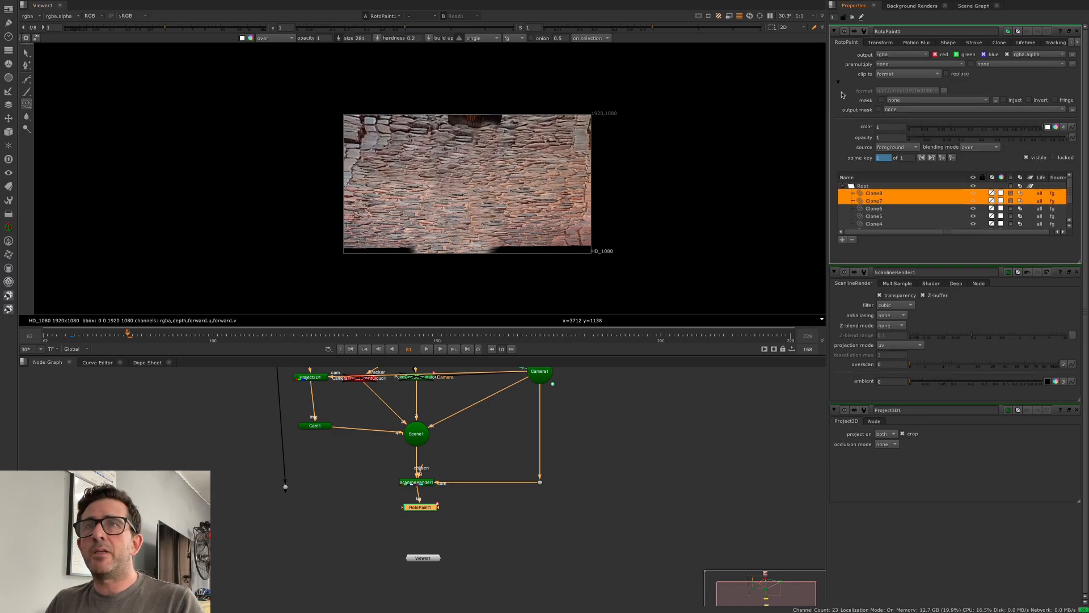
click(897, 112)
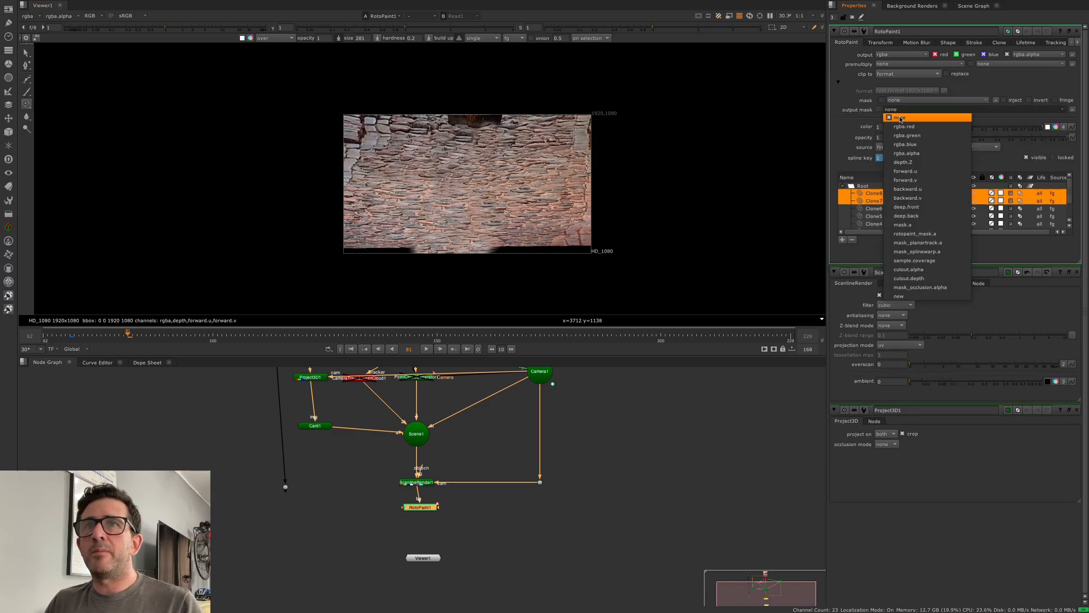
click(932, 153)
key(a)
key(a)
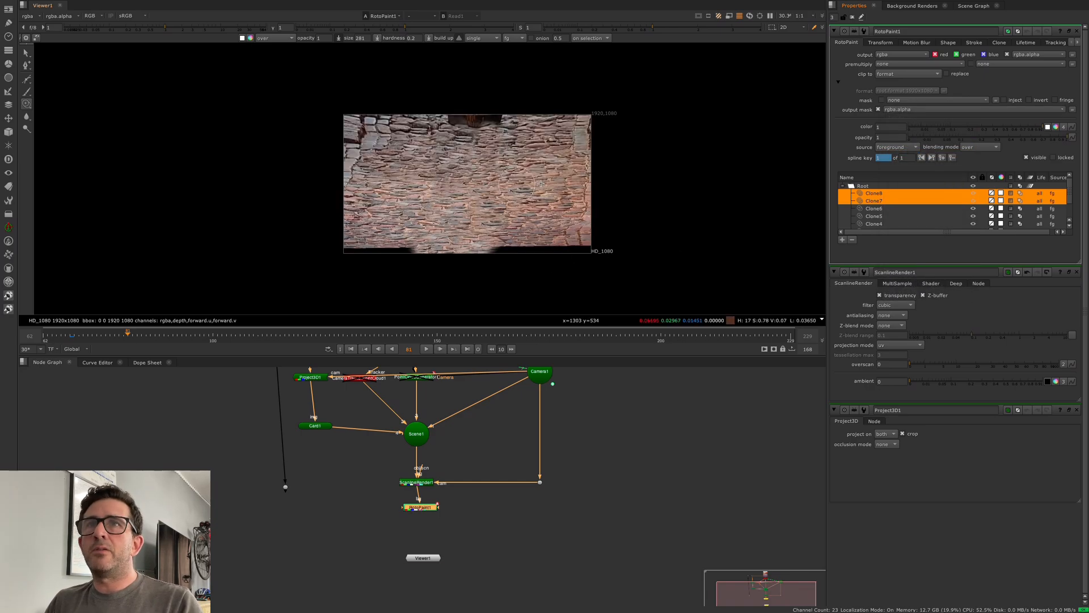
key(a)
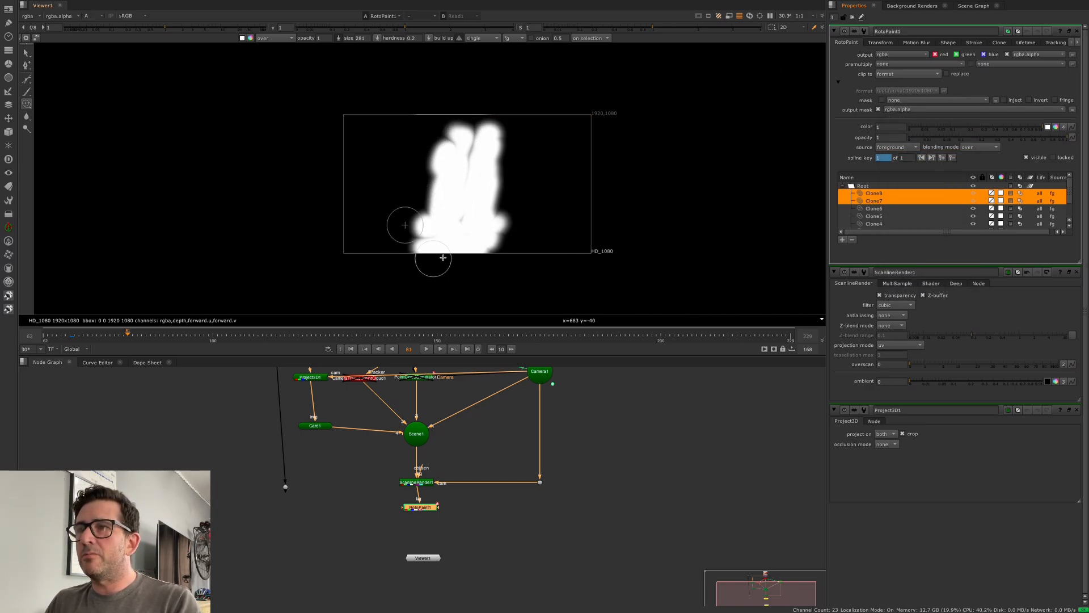
key(a)
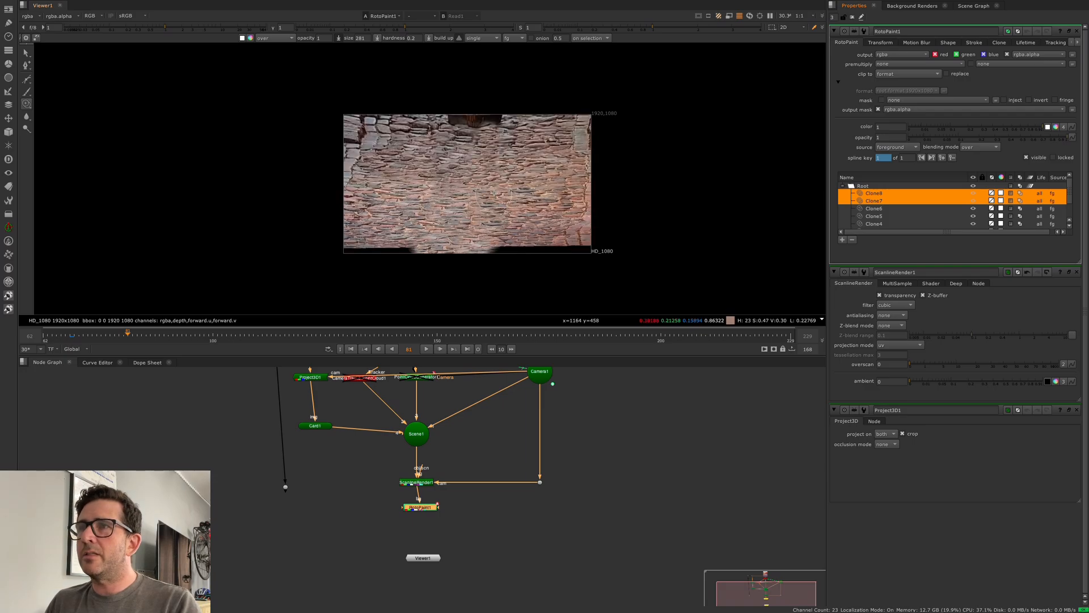
Line up RotoPaint1 beneath ScanlineRender1, and place a copy of Card1 directly below it with RotoPaint1 as its input.
scroll(495, 192, up, 3)
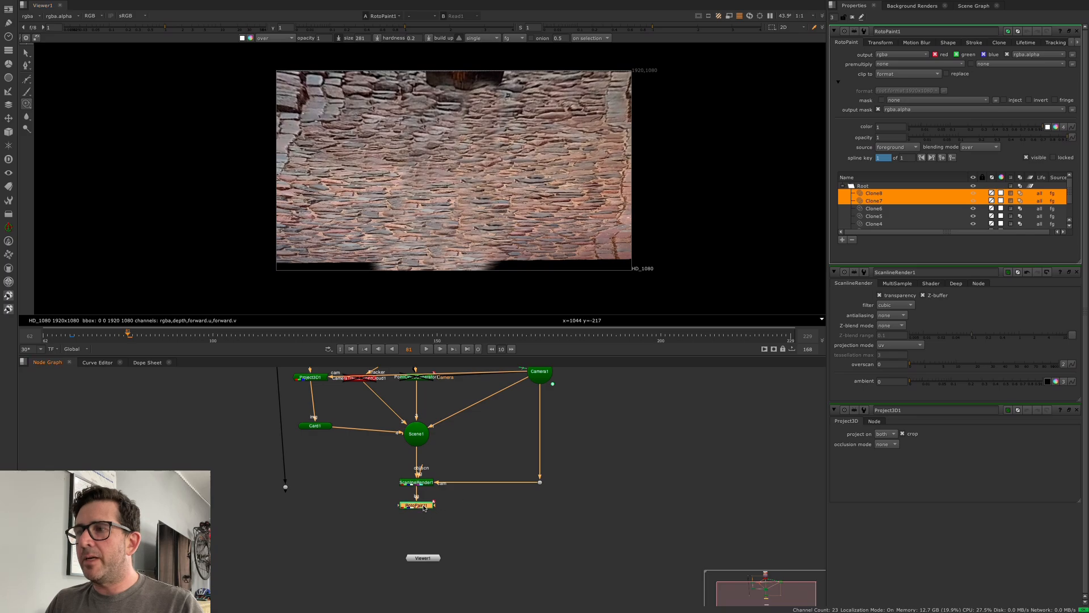
scroll(448, 499, down, 3)
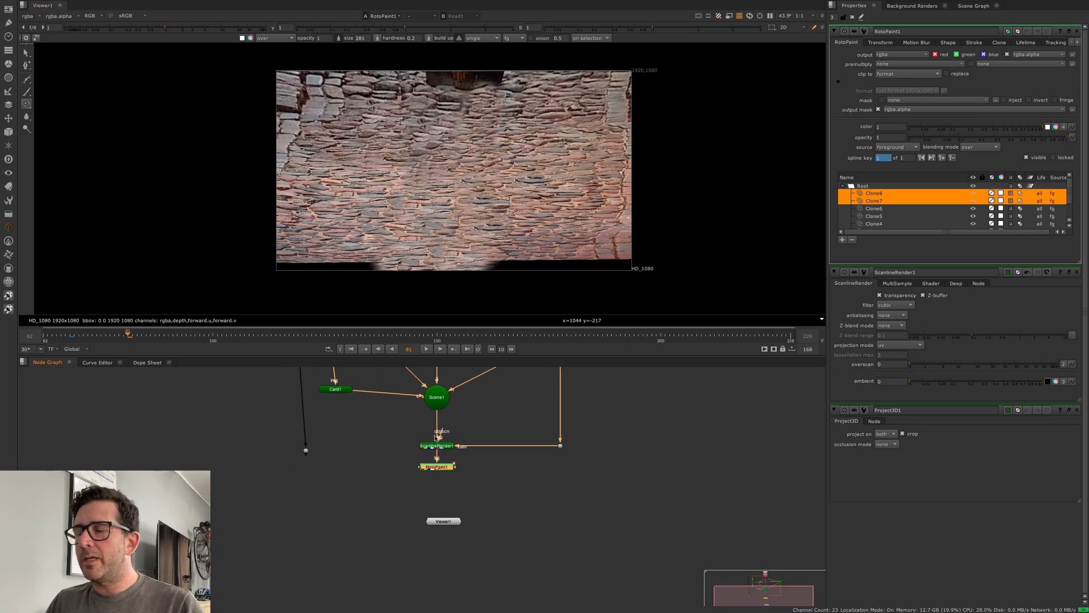
click(442, 496)
scroll(471, 492, down, 2)
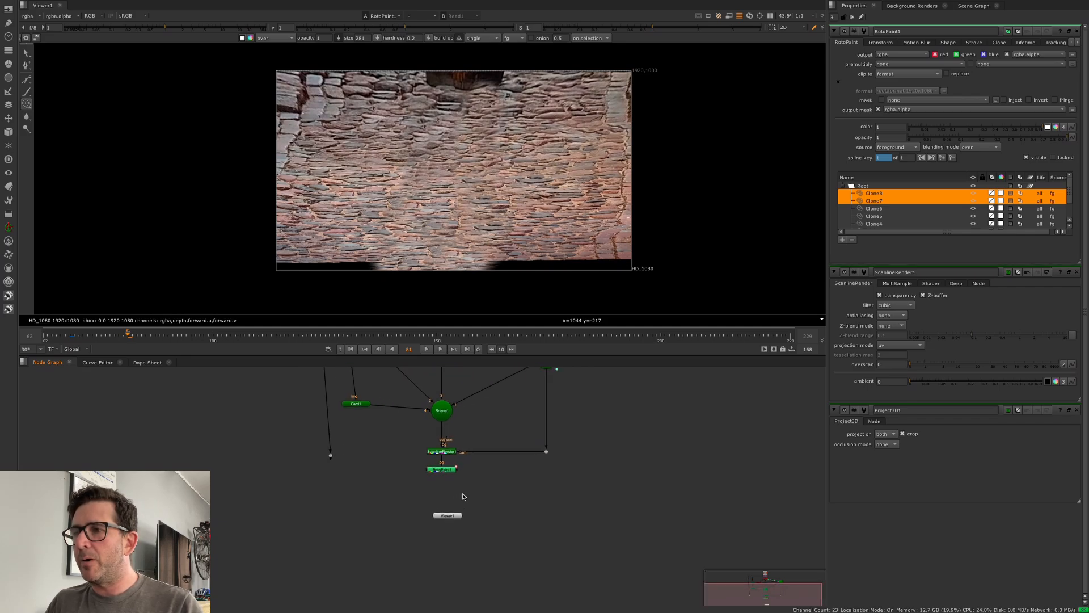
click(441, 470)
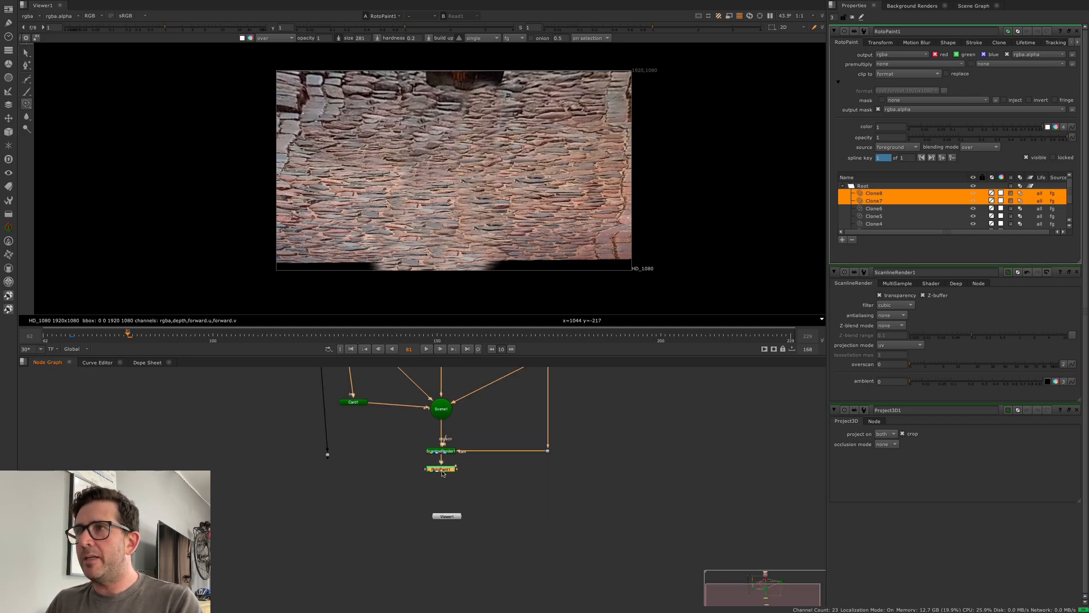
click(350, 402)
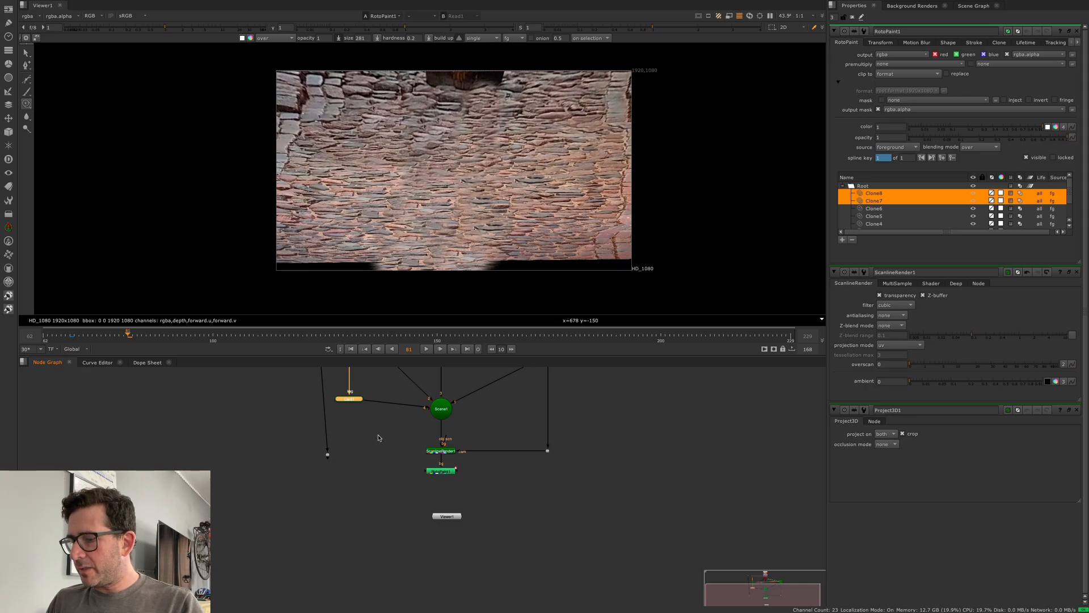
click(386, 484)
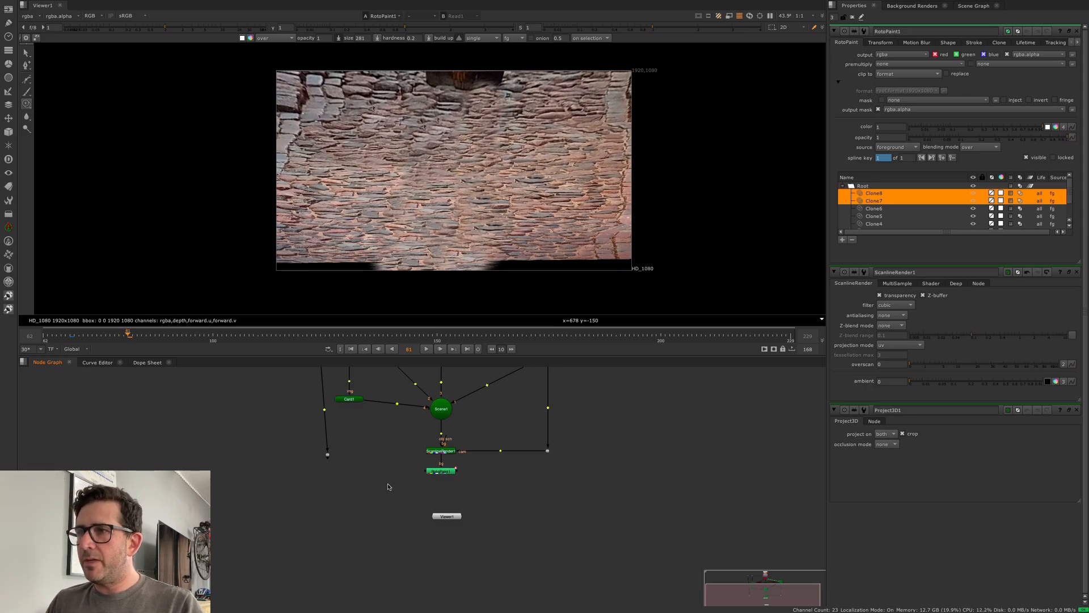
drag(390, 482, 441, 494)
click(441, 473)
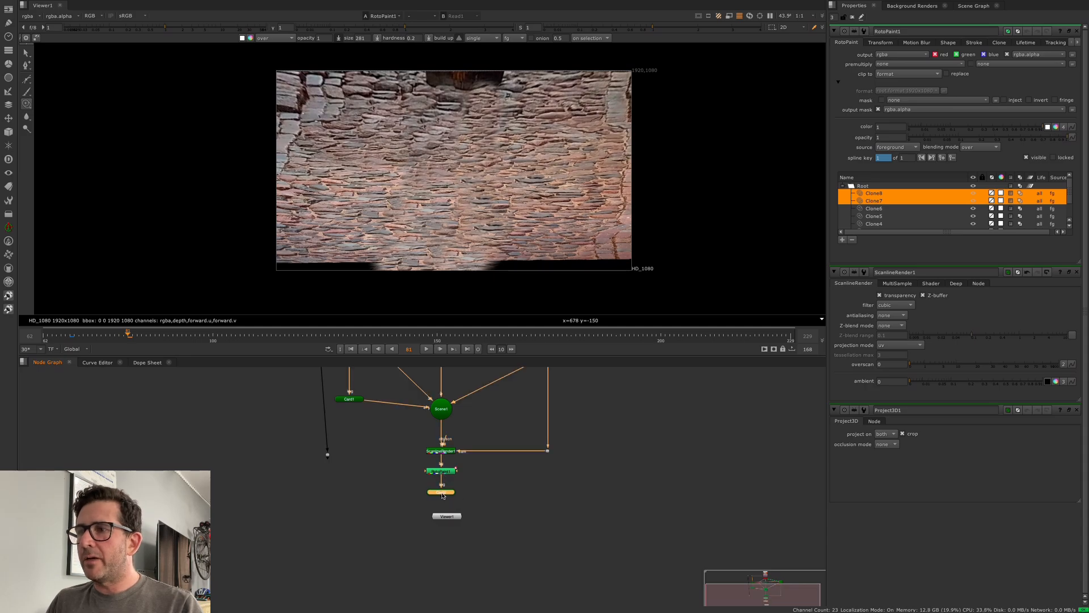
Open the copied card's properties and view its painted texture in the 3D view.
double_click(441, 494)
key(Tab)
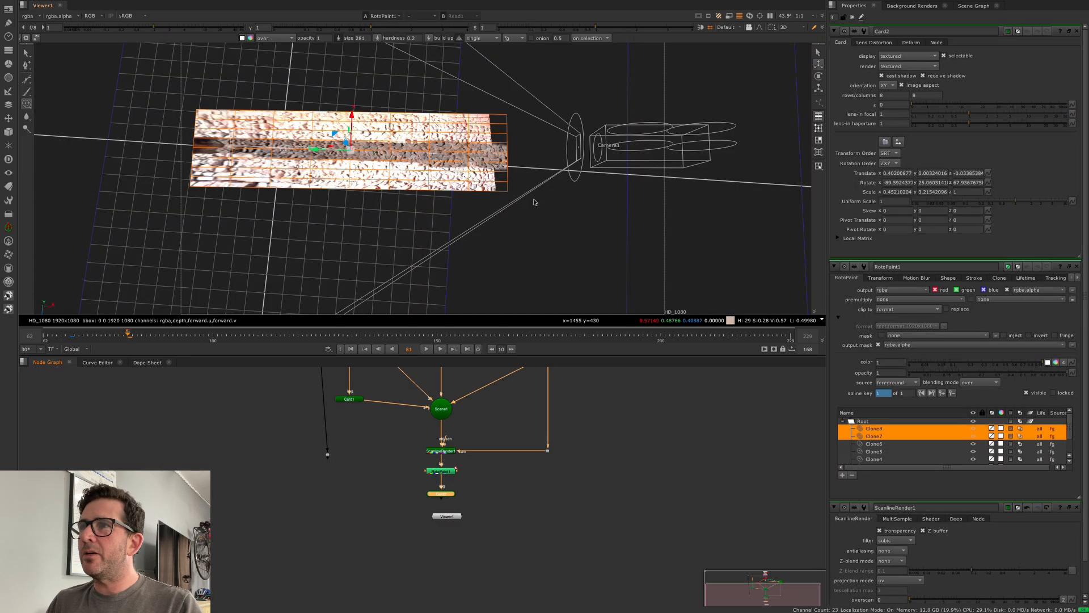
alt+middle_drag(534, 197, 553, 194)
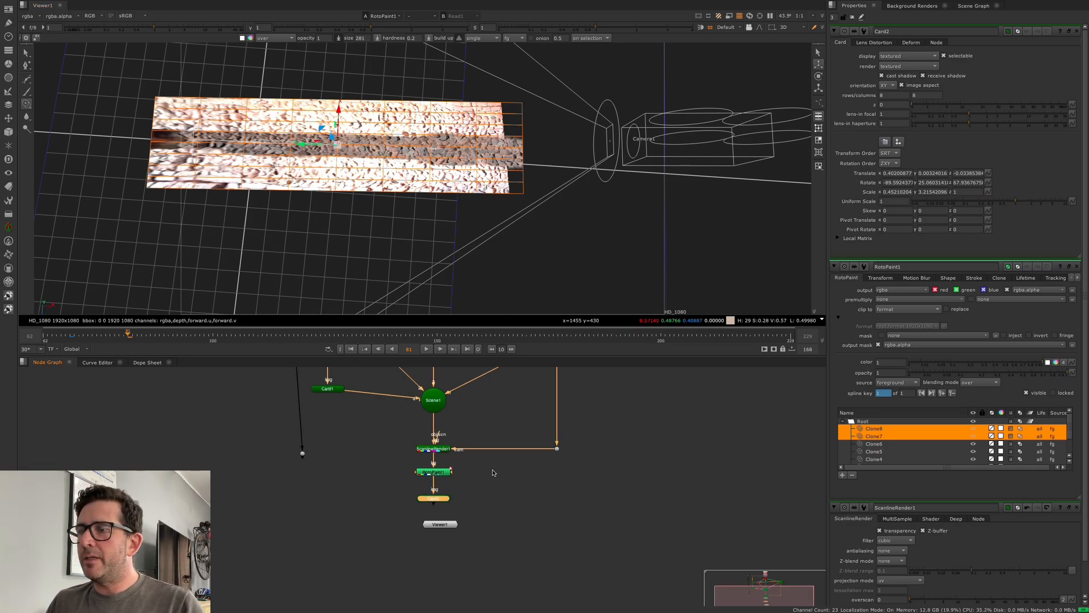
Move the Viewer1 node further down to clear space beneath Card2.
drag(448, 515, 442, 571)
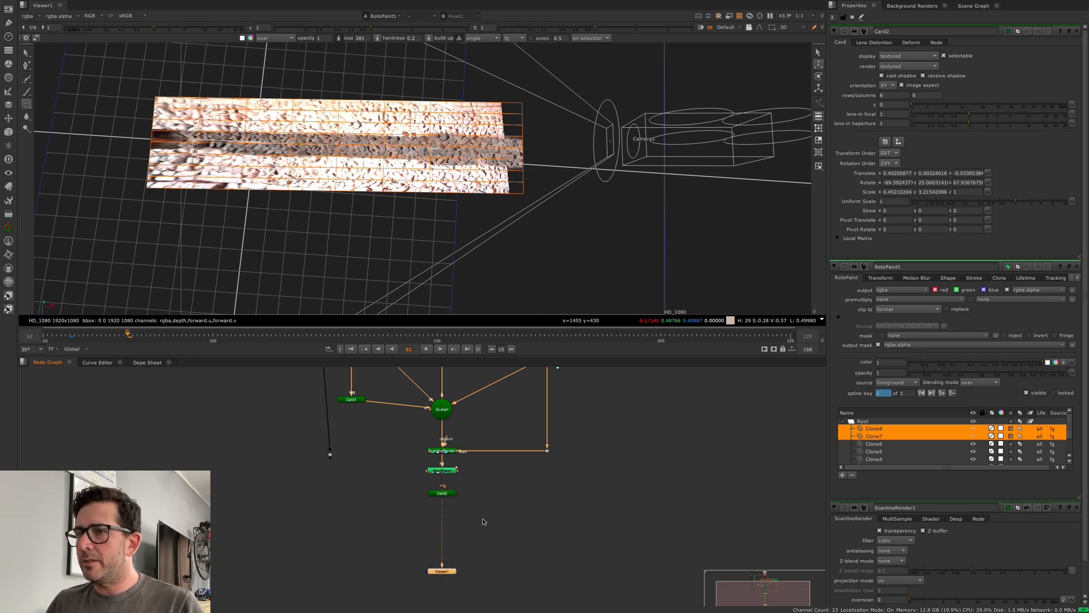
scroll(483, 522, down, 2)
key(Tab)
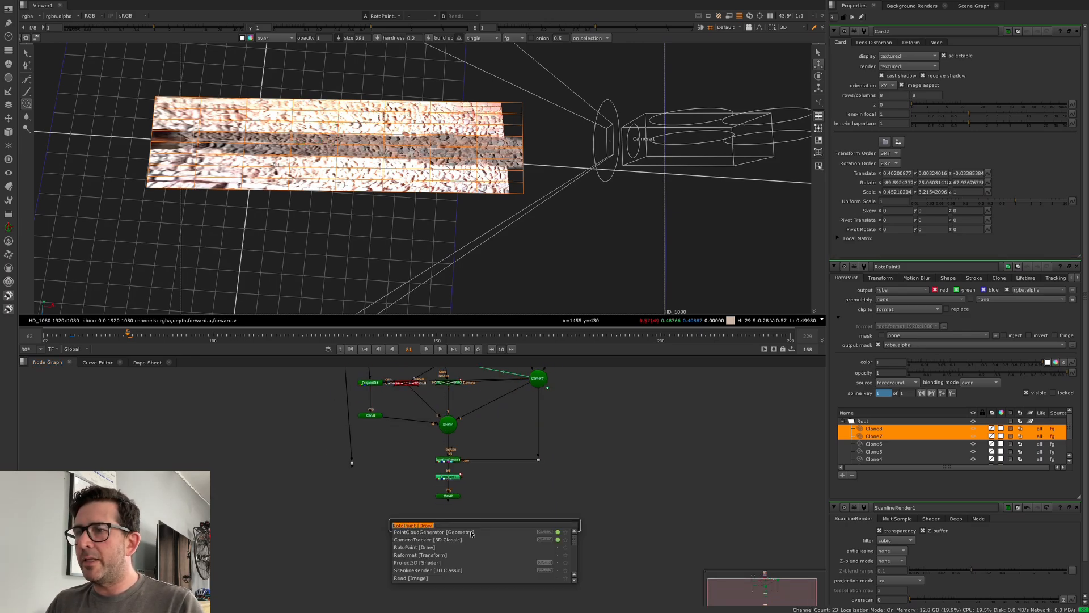
key(Escape)
click(452, 462)
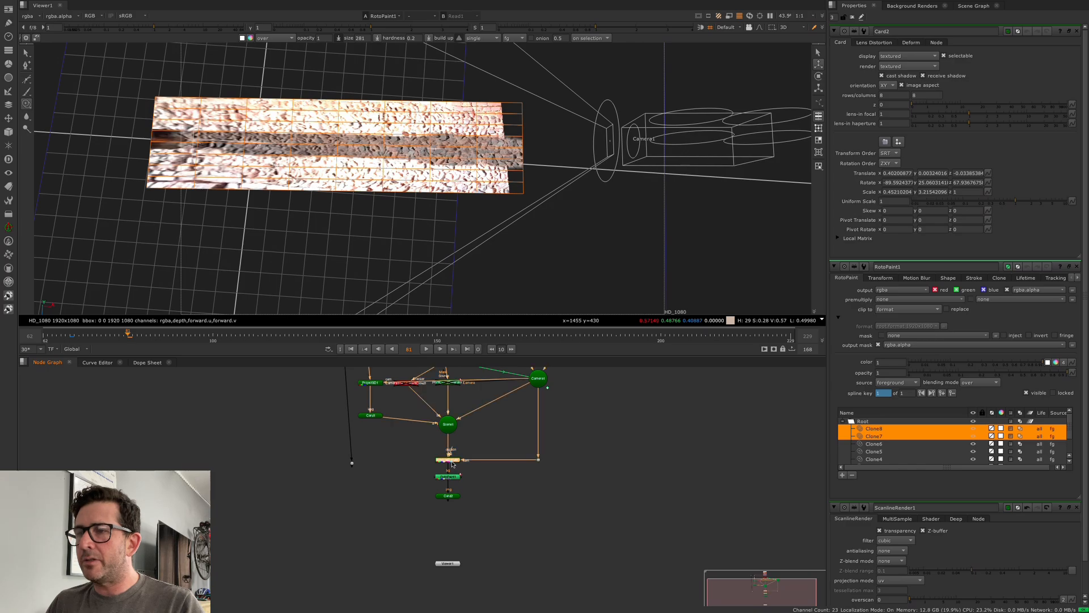
click(451, 538)
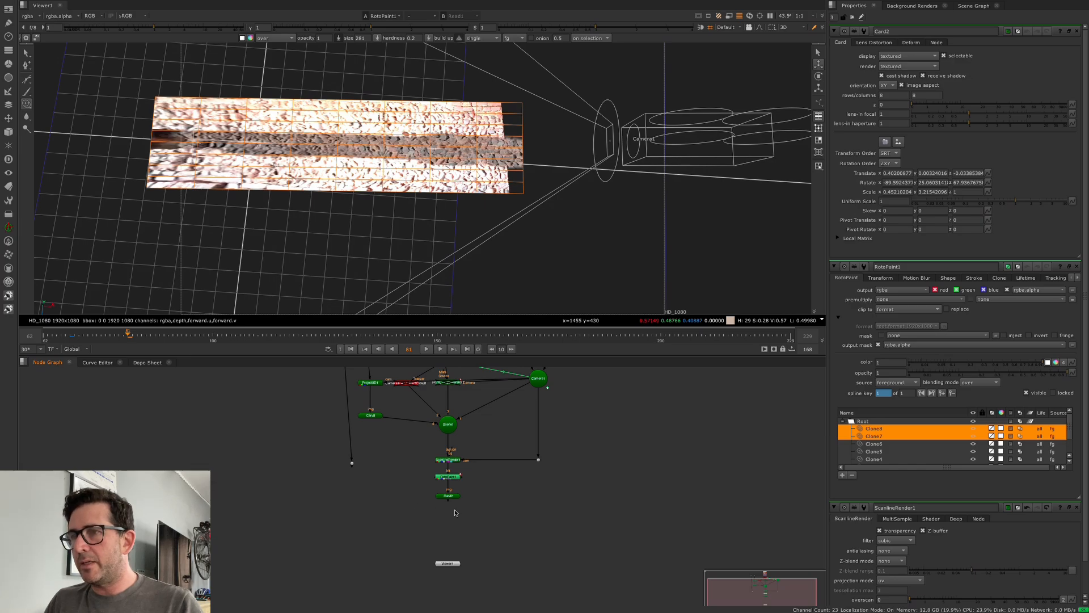
Place a copy of ScanlineRender1 below Card2, with Card2 as its obj/scn input and the camera's Dot as its cam input.
click(457, 461)
key(ctrl+c)
click(490, 519)
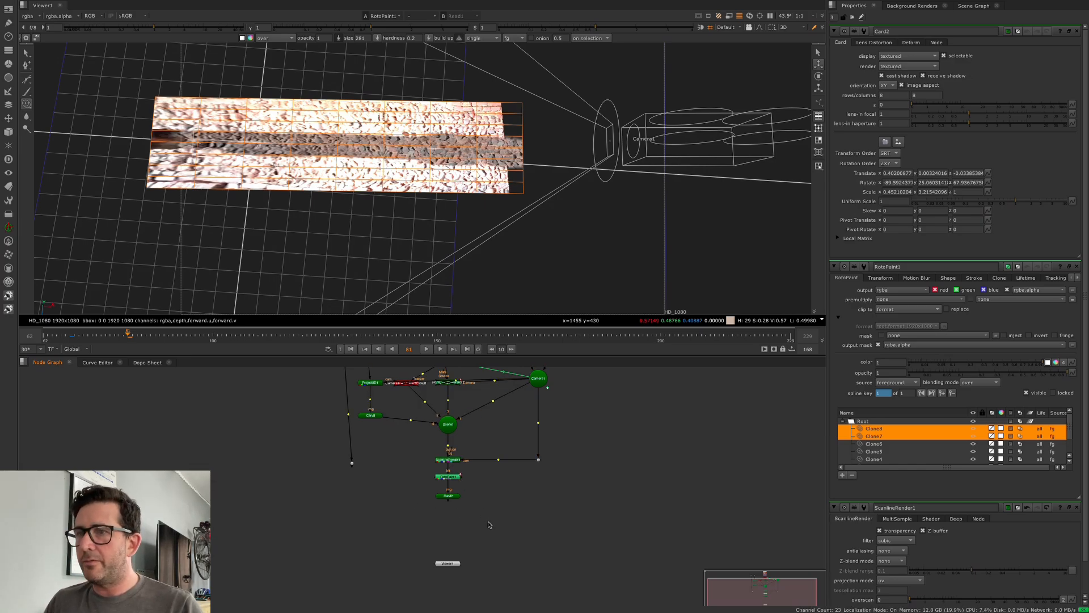
key(ctrl+v)
drag(488, 521, 419, 475)
scroll(476, 522, up, 3)
drag(430, 521, 572, 413)
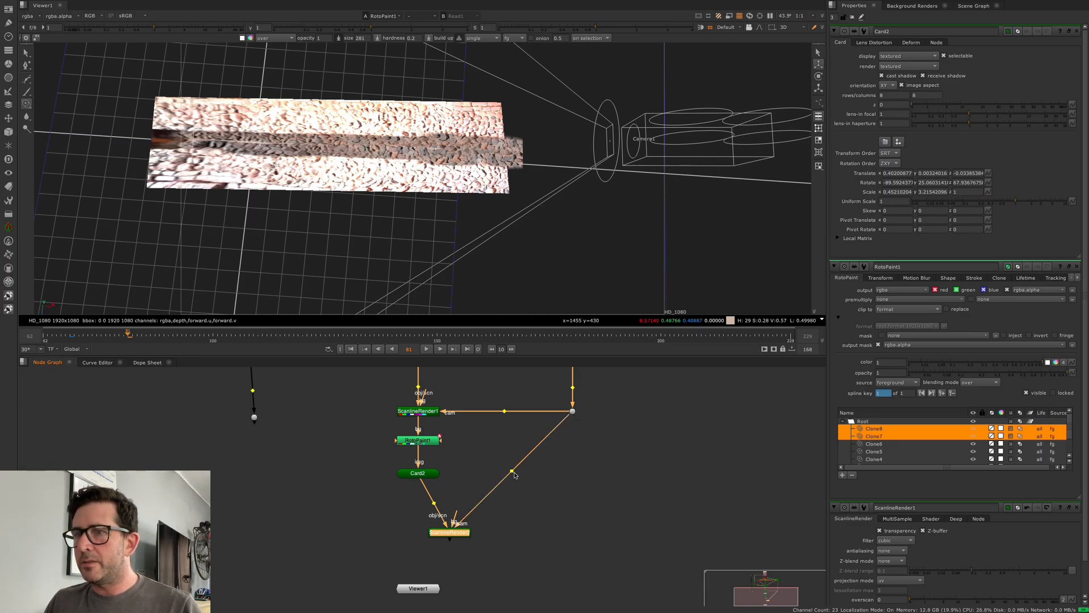
Add a Dot to the copied render's camera connection and align the render directly below Card2.
ctrl+drag(515, 475, 549, 532)
drag(451, 537, 424, 532)
click(412, 475)
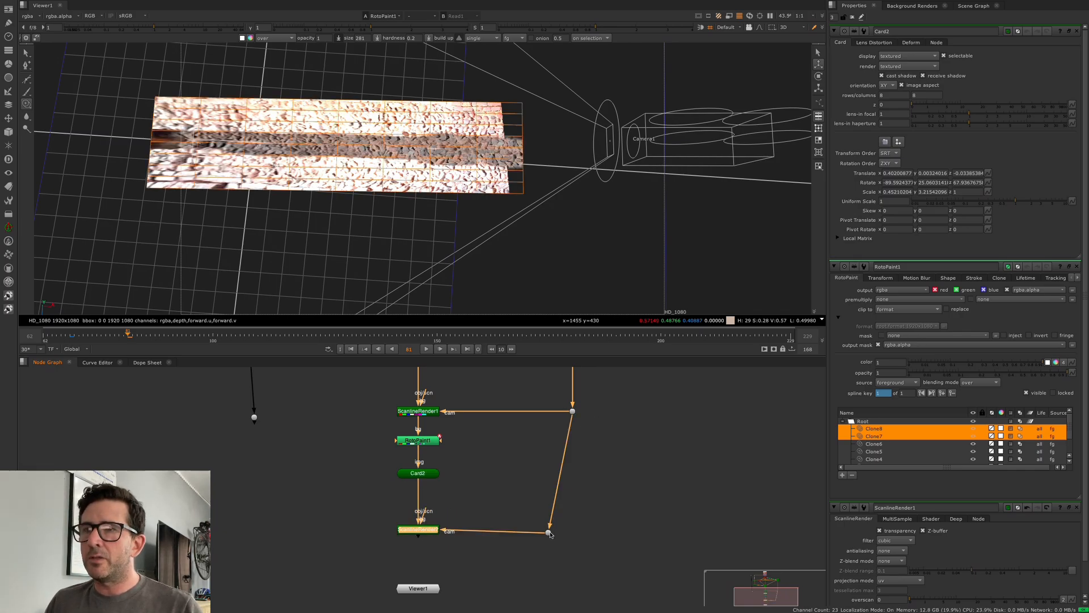
drag(549, 532, 564, 525)
View ScanlineRender2's output in the 2D view, open its properties, and level it with its camera Dot.
click(424, 531)
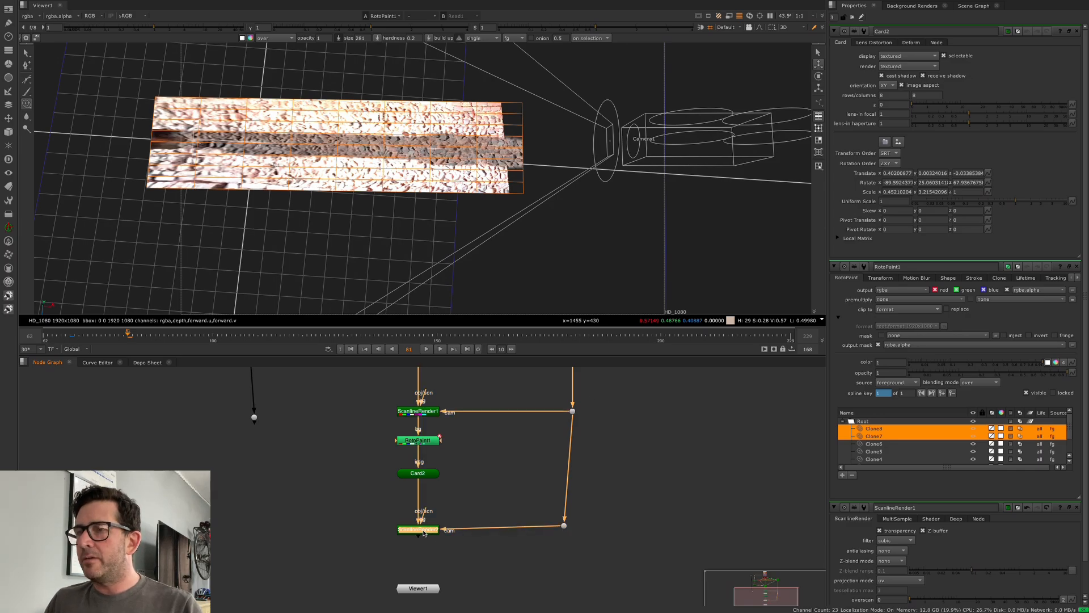
key(1)
double_click(422, 532)
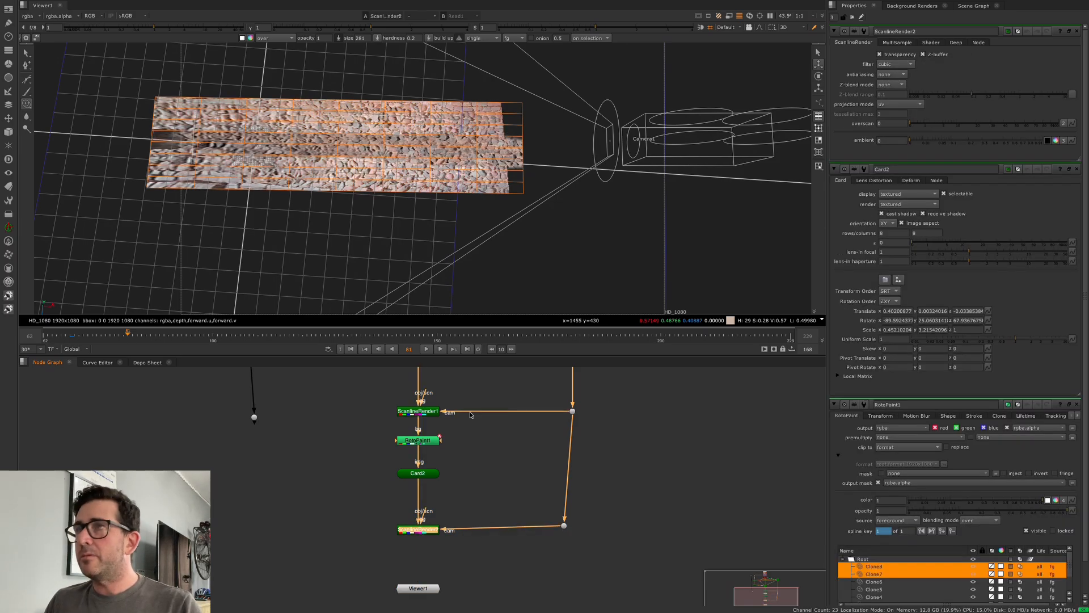
key(Tab)
scroll(513, 242, down, 3)
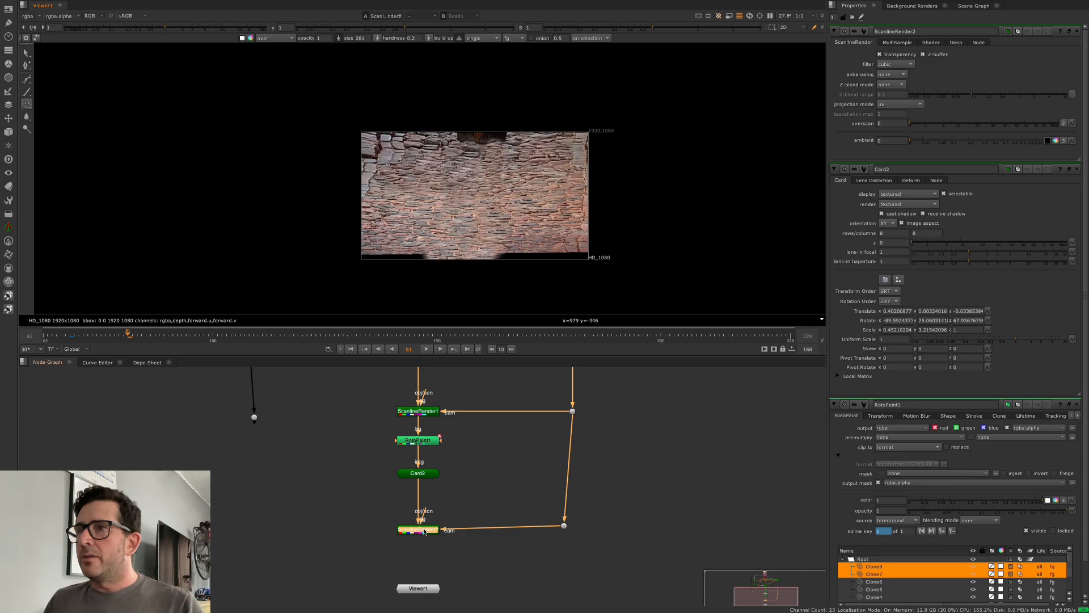
drag(422, 530, 421, 526)
scroll(489, 215, down, 1)
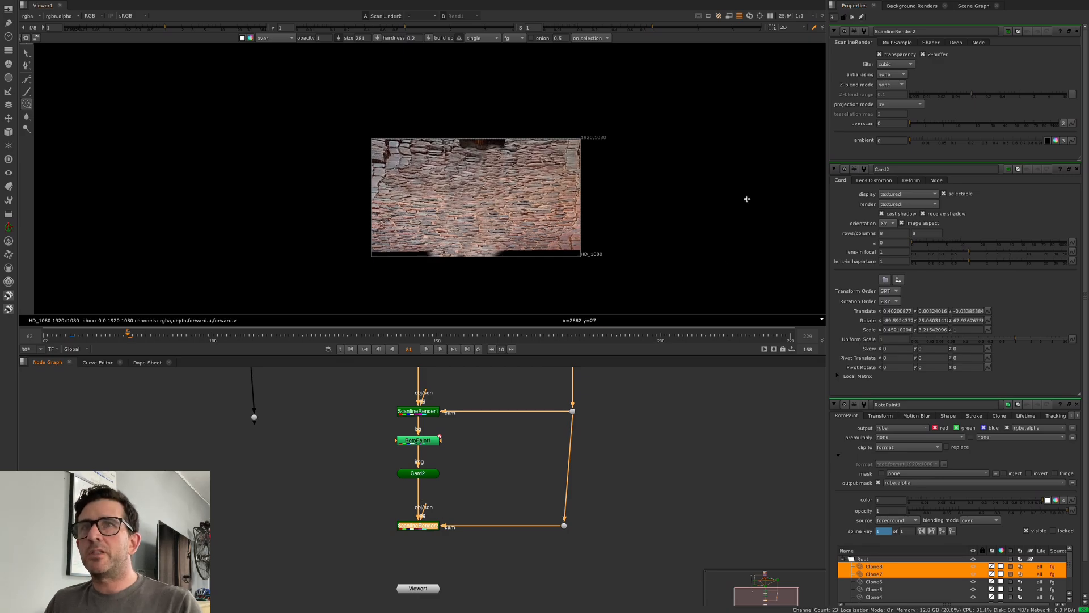
Set ScanlineRender2's projection mode to render camera and inspect the reprojected ground.
click(901, 104)
click(906, 123)
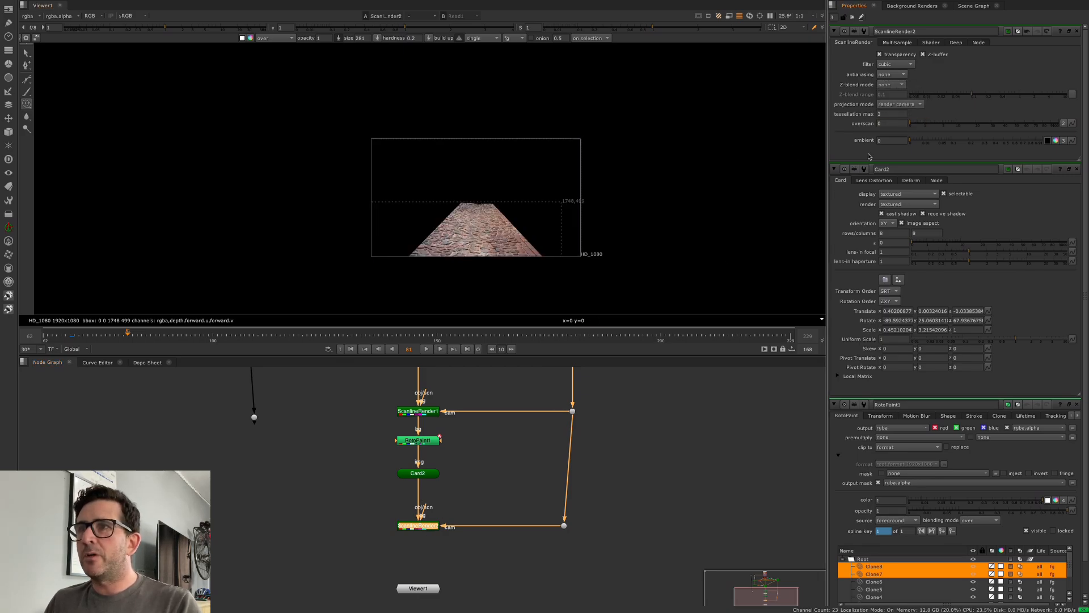
scroll(533, 244, up, 10)
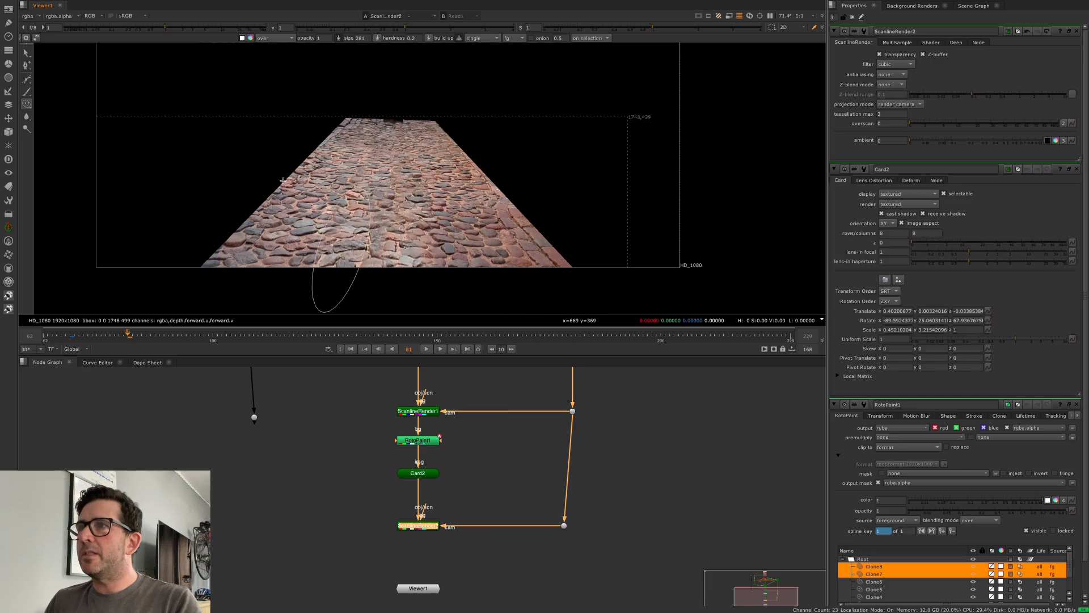
scroll(370, 208, down, 3)
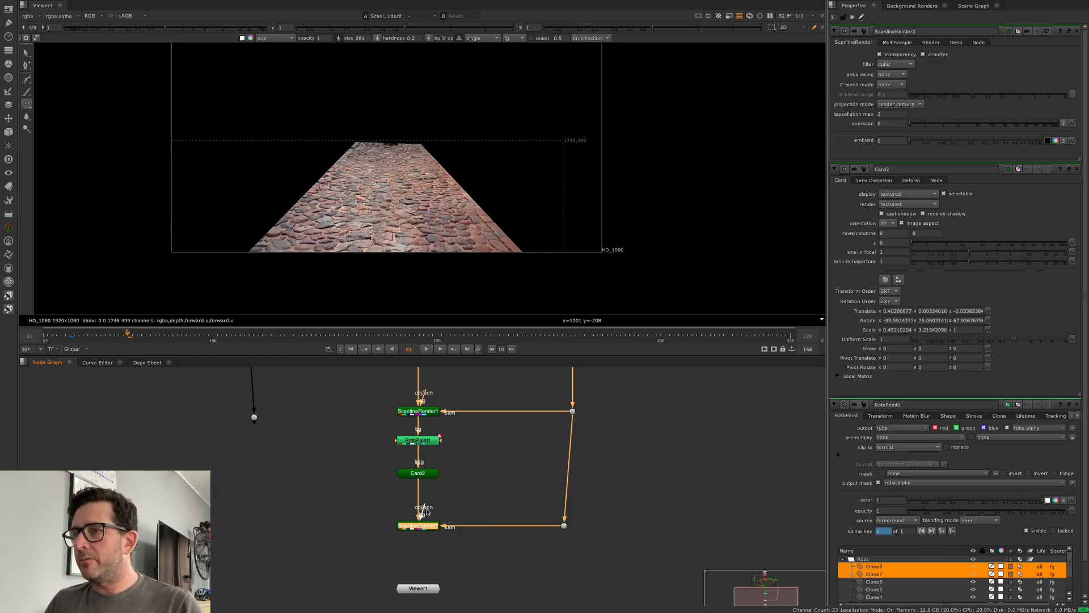
Add a Merge (over) below ScanlineRender2, with the render as input A and the original plate's Dot as input B.
click(442, 557)
click(427, 528)
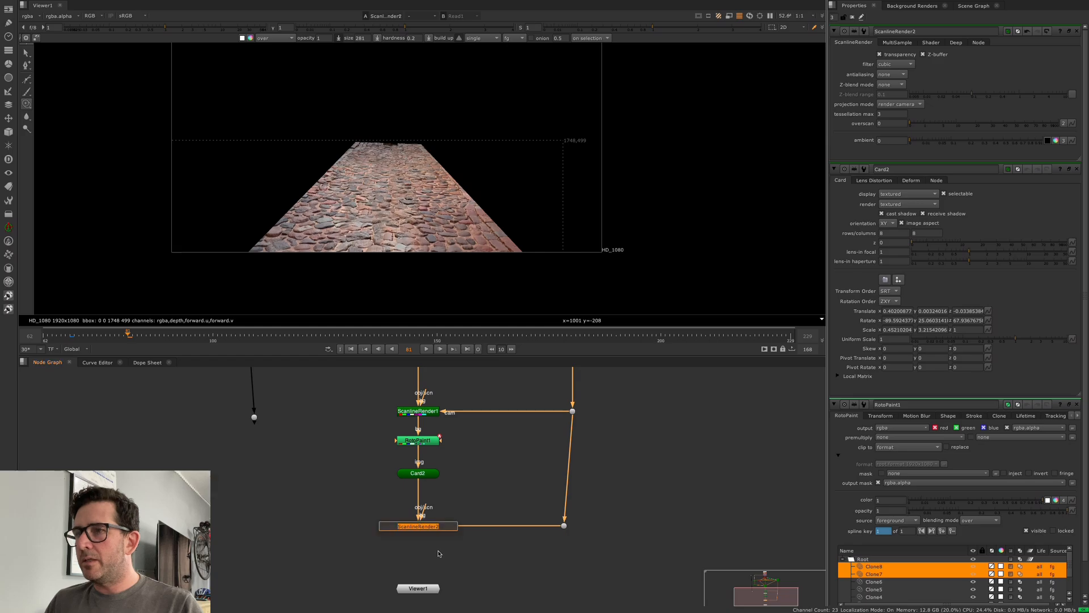
key(m)
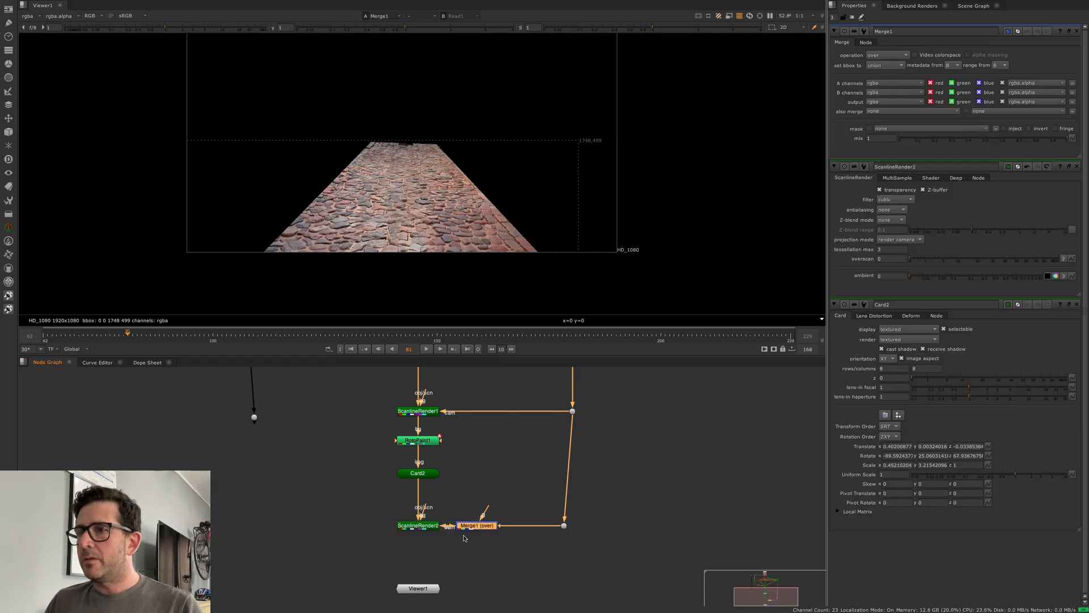
drag(471, 518, 255, 417)
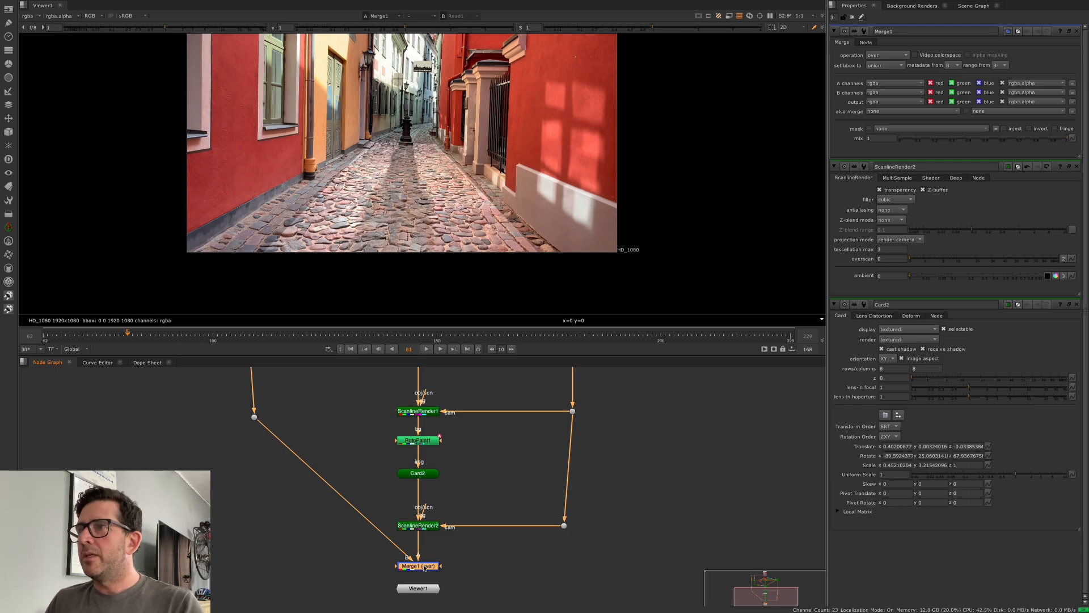
scroll(369, 135, up, 3)
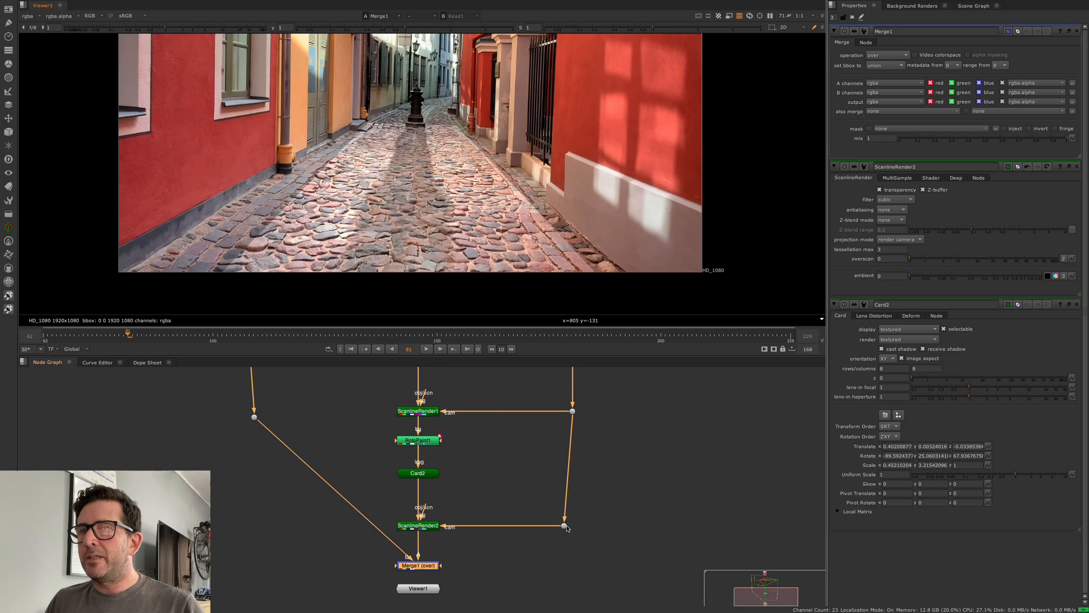
Straighten the camera pipe into ScanlineRender2 and add a corner Dot to Merge1's B pipe.
drag(565, 527, 573, 525)
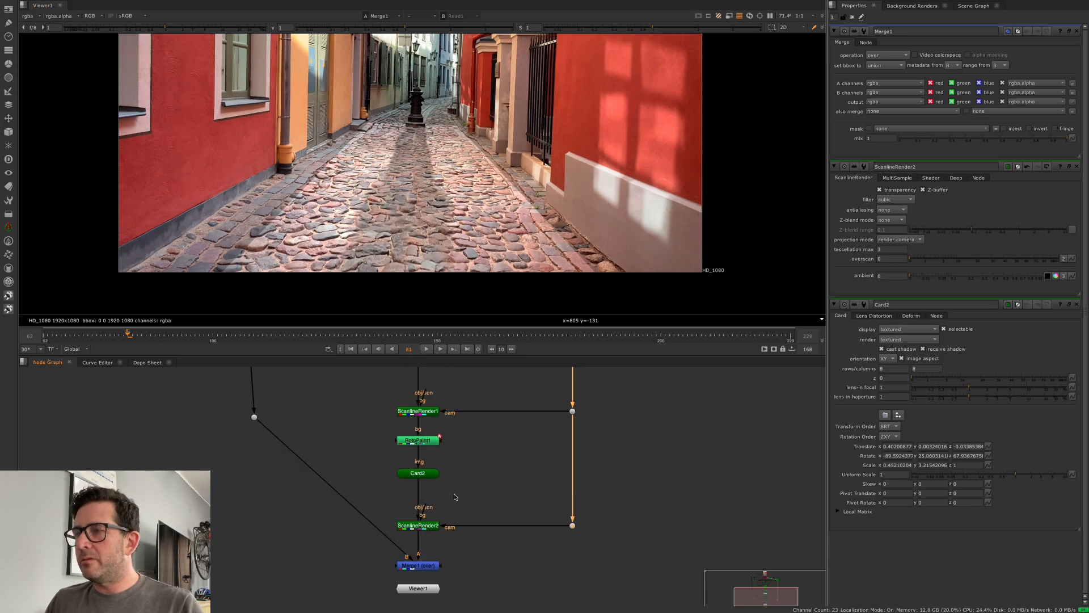
middle_drag(454, 497, 463, 469)
ctrl+drag(343, 461, 263, 542)
drag(435, 446, 435, 450)
Move Card2 down to open a gap between it and RotoPaint1.
click(437, 497)
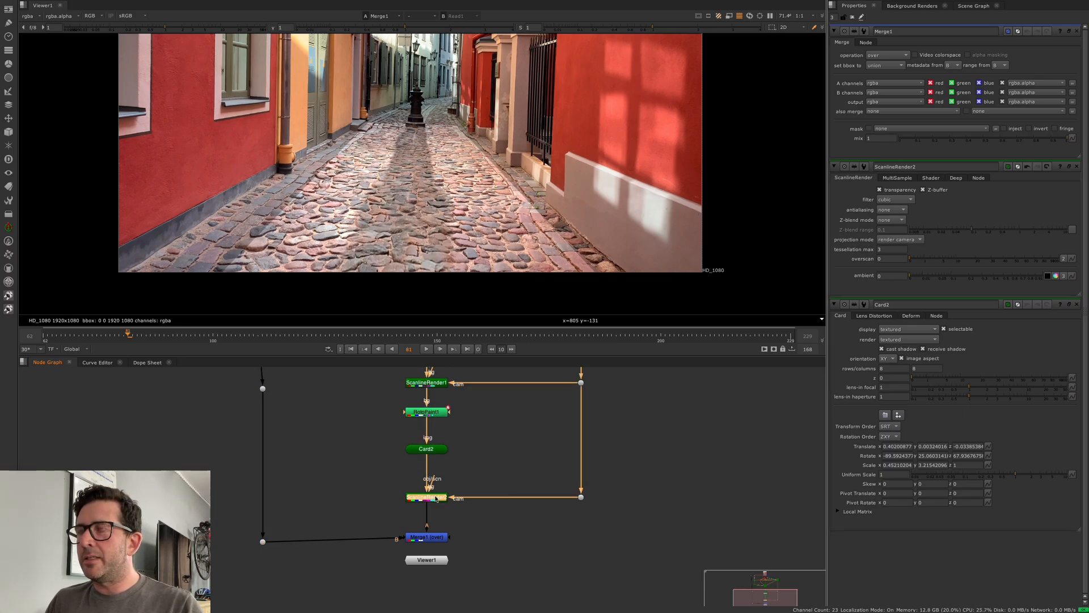
drag(434, 412, 434, 414)
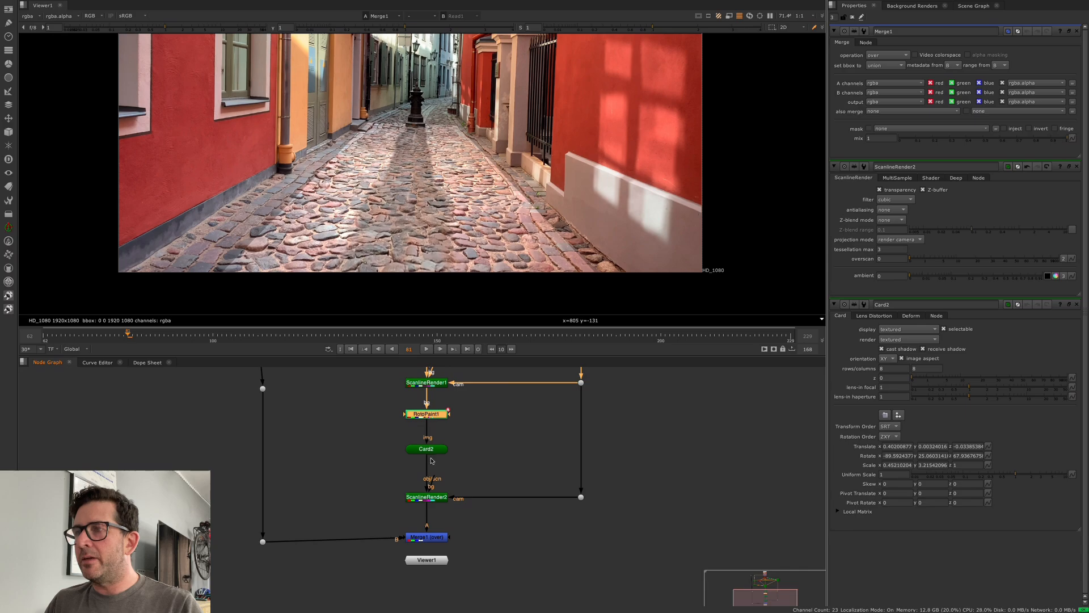
drag(434, 451, 434, 467)
View RotoPaint1's output and compare its alpha channel with the colour image.
click(435, 417)
key(1)
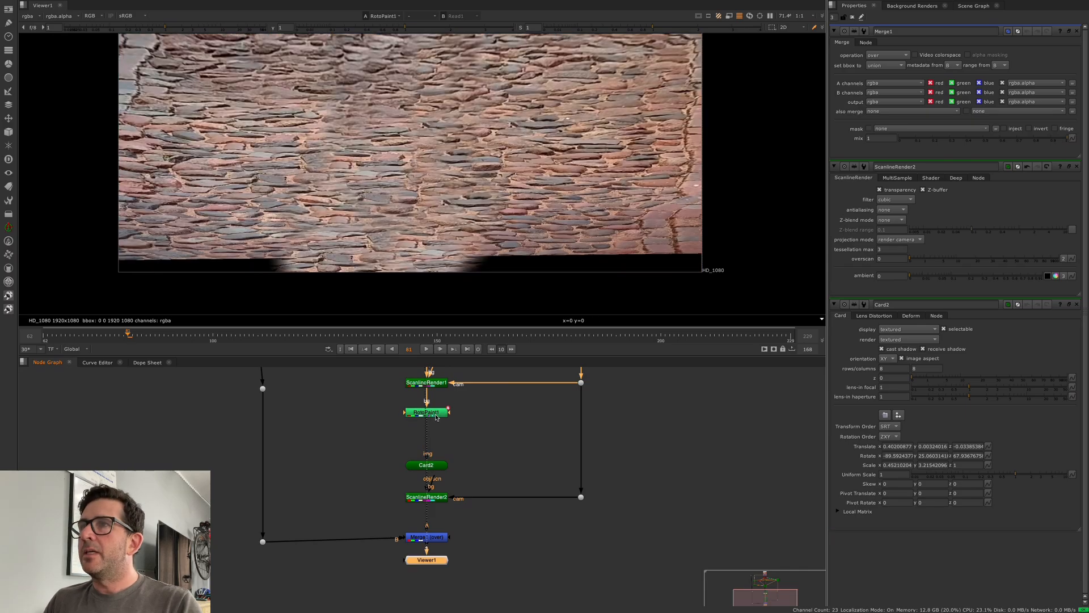
scroll(430, 235, down, 3)
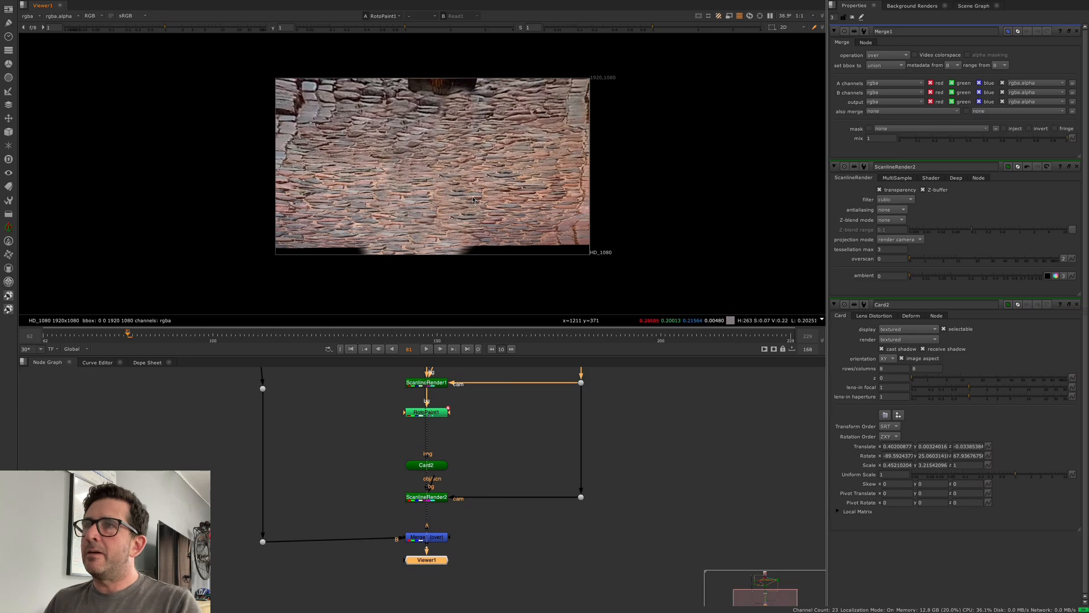
key(a)
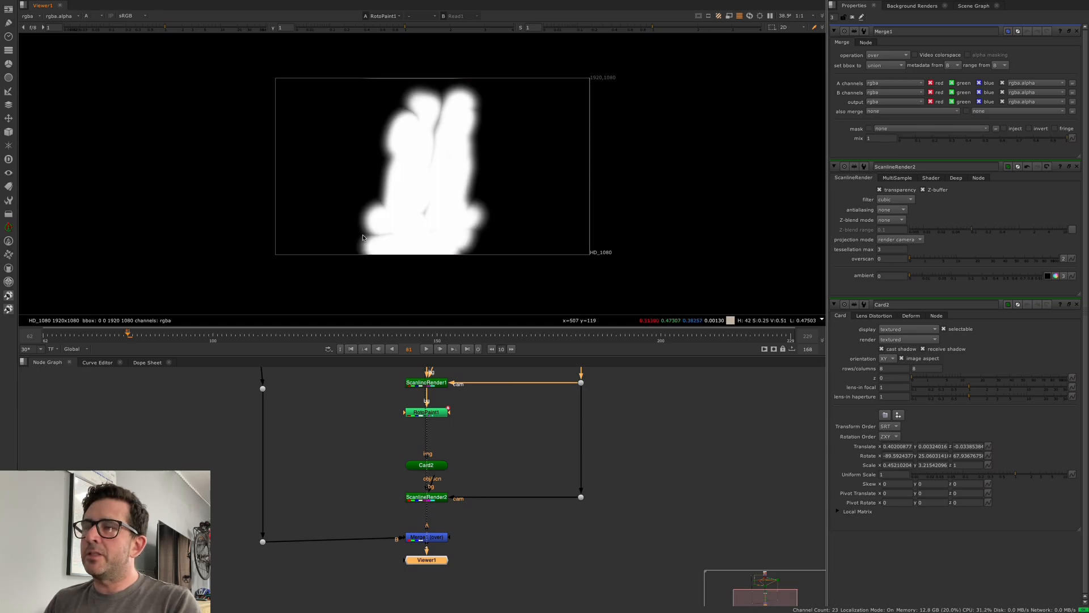
key(a)
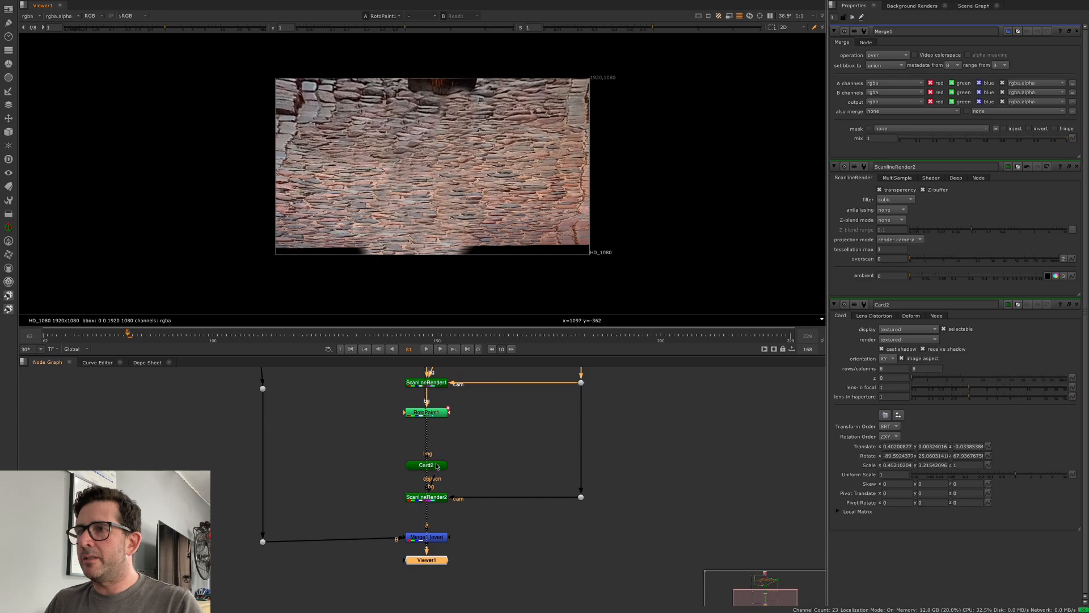
Insert a Premult node between RotoPaint1 and Card2 and space it evenly between them.
drag(430, 411, 430, 413)
key(Tab)
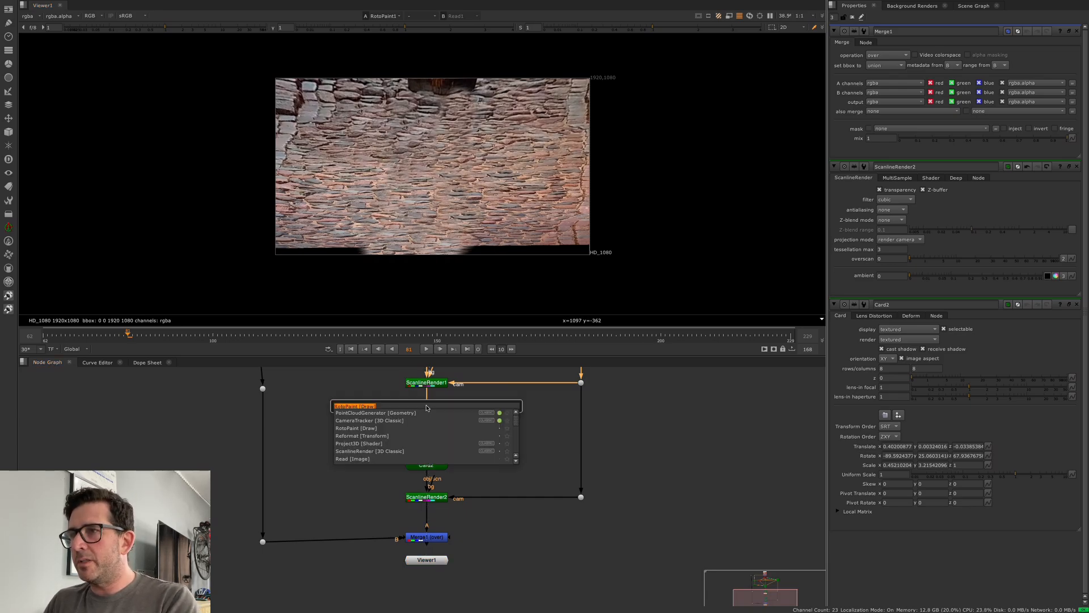
text(pre)
key(Down)
key(Down)
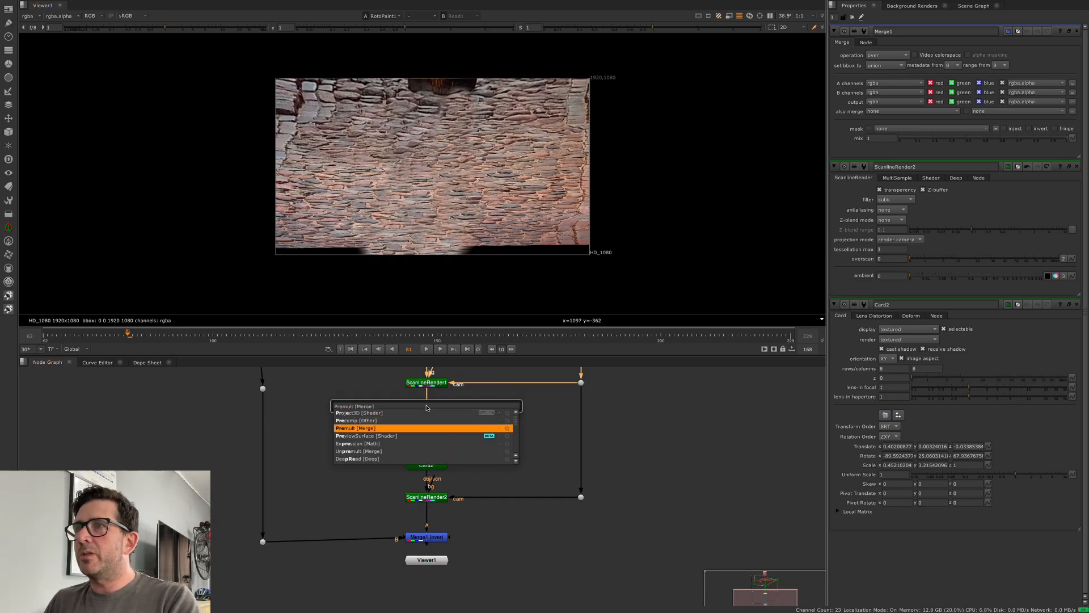
key(Return)
drag(432, 430, 433, 442)
View Merge1's output and compare the street patch with Premult1 disabled and enabled.
click(435, 539)
key(1)
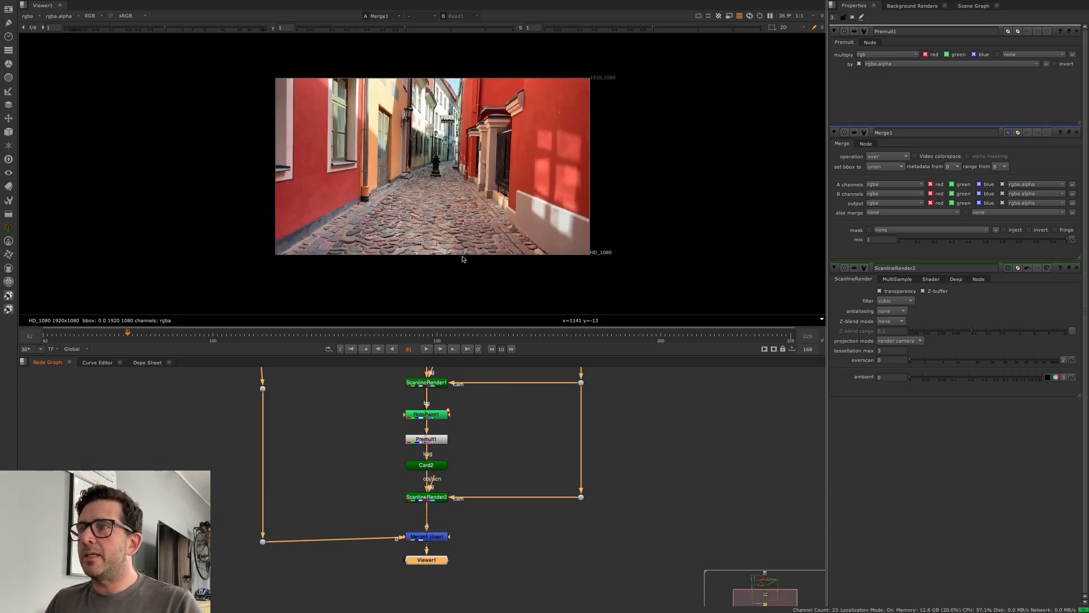
scroll(465, 257, up, 2)
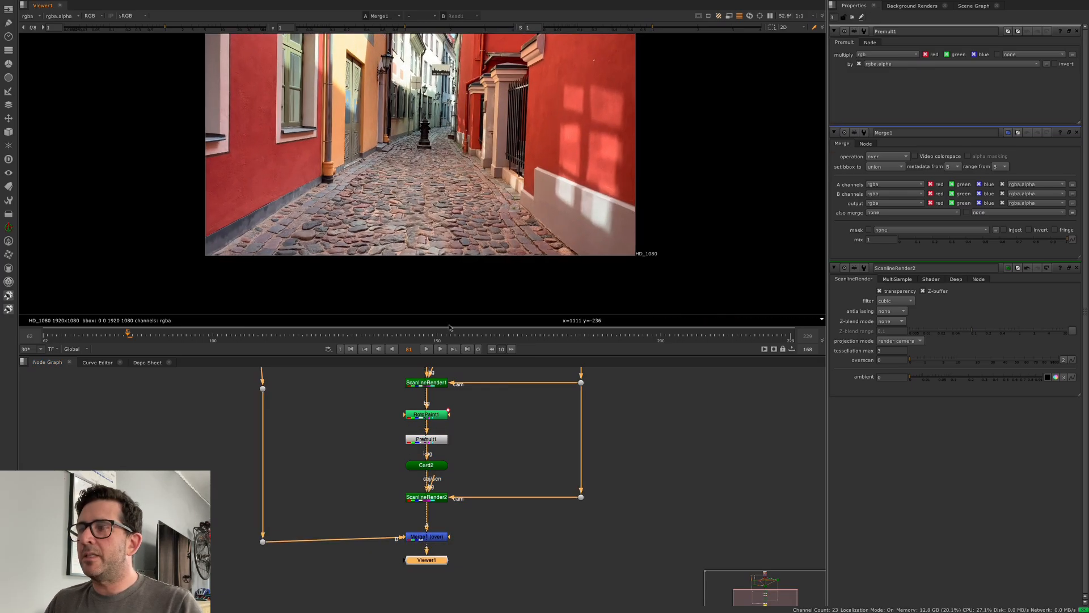
click(432, 441)
key(d)
key(d)
key(d)
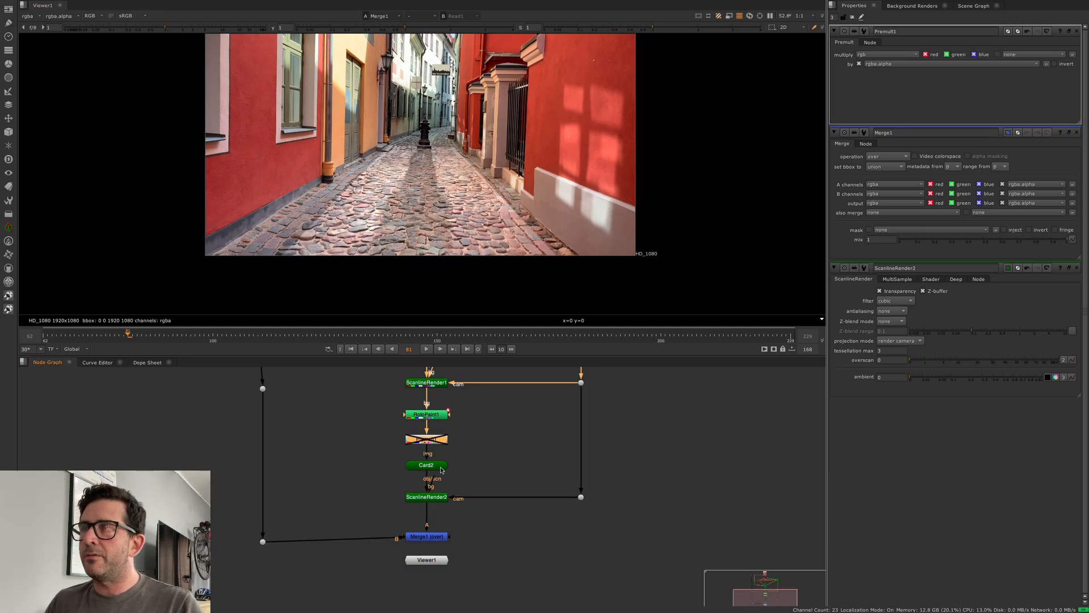
key(d)
scroll(477, 297, up, 3)
scroll(458, 258, down, 4)
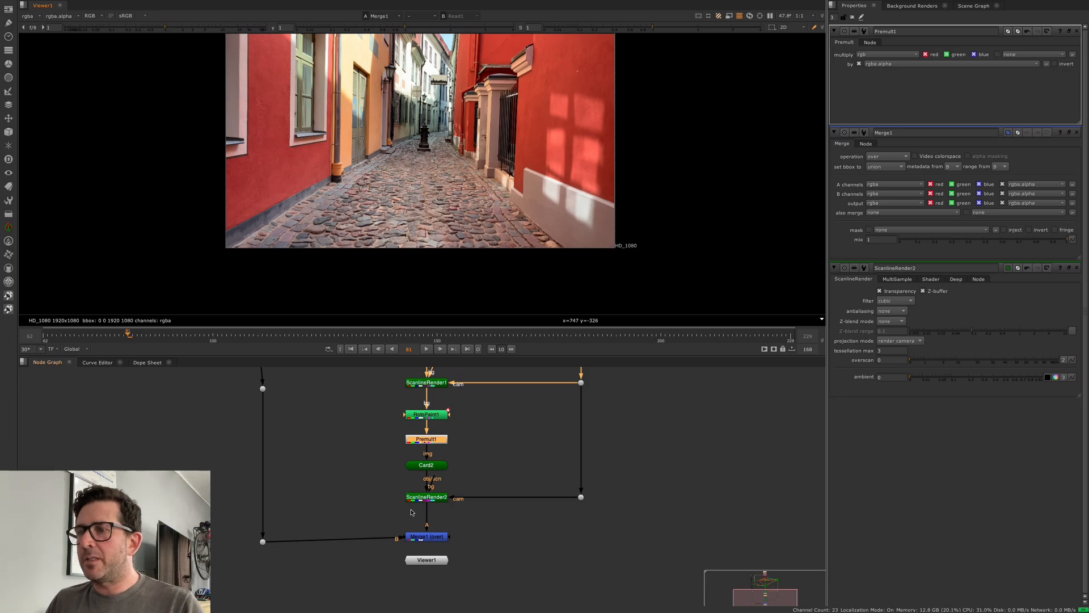
Play back the merged shot to check that the ground patch follows the camera move.
drag(422, 499, 425, 503)
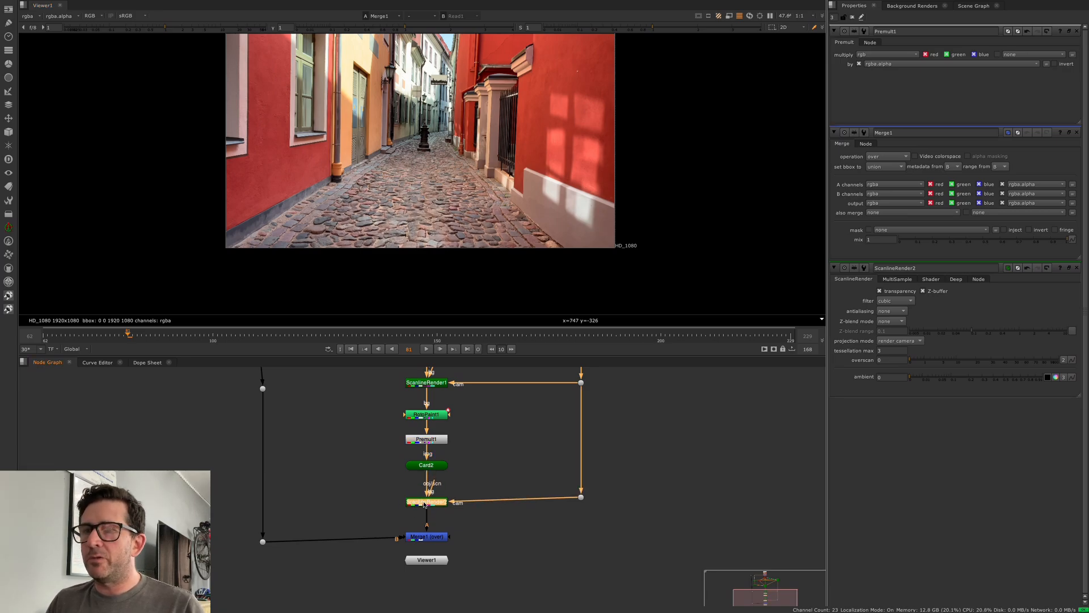
click(580, 498)
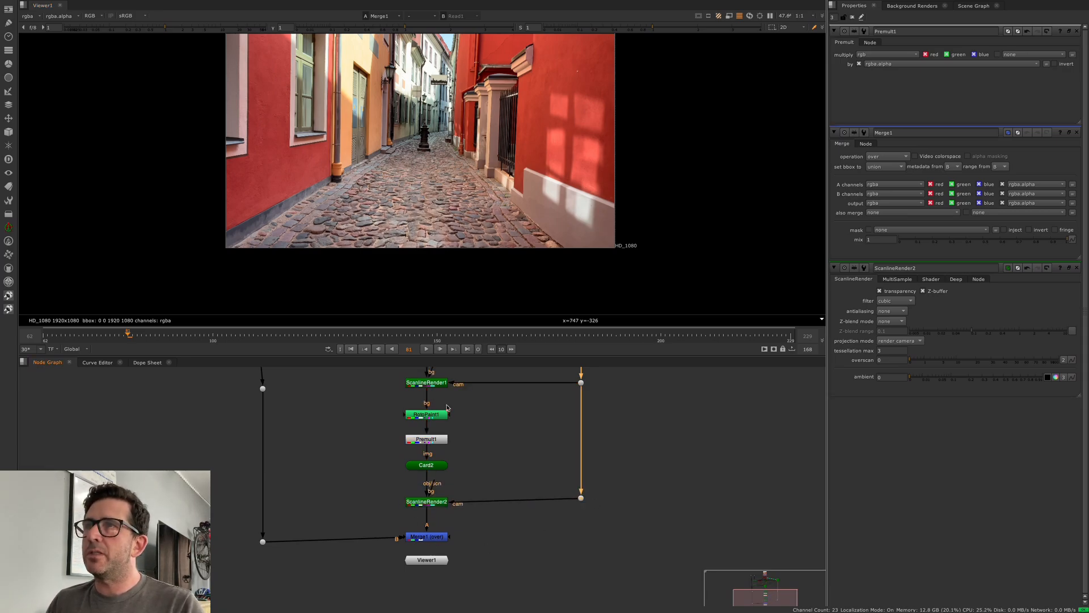
click(426, 349)
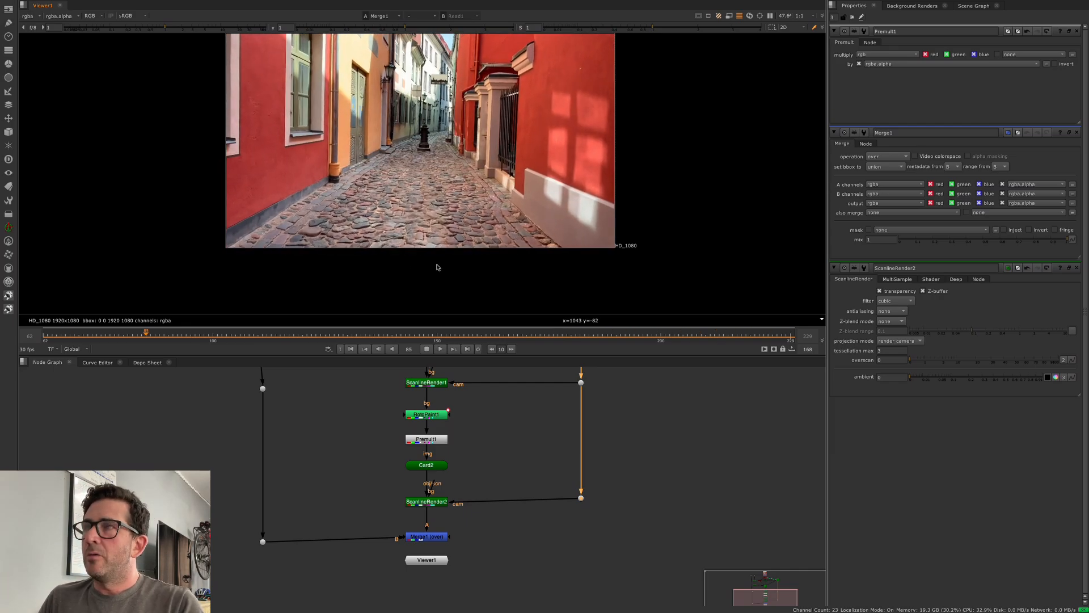
scroll(434, 271, up, 2)
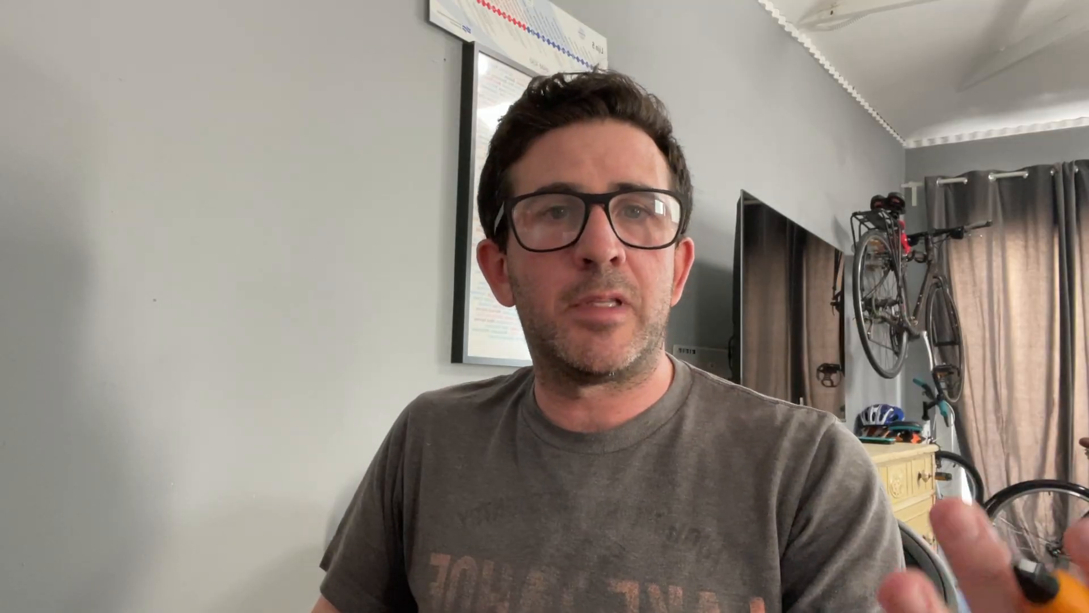